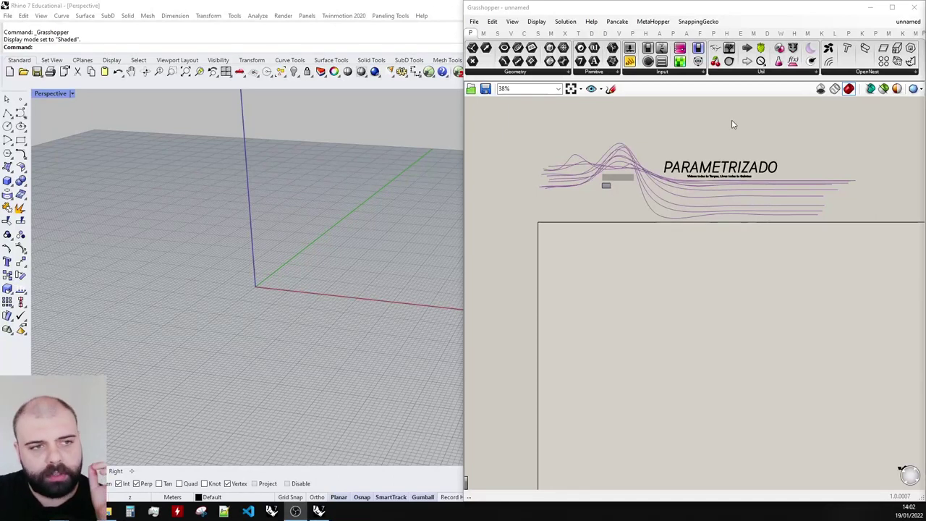
Maximize the Grasshopper window and place a Firefly Kinect V1 Color Stream component inside the upper-left part of the canvas frame
drag(740, 11, 665, 0)
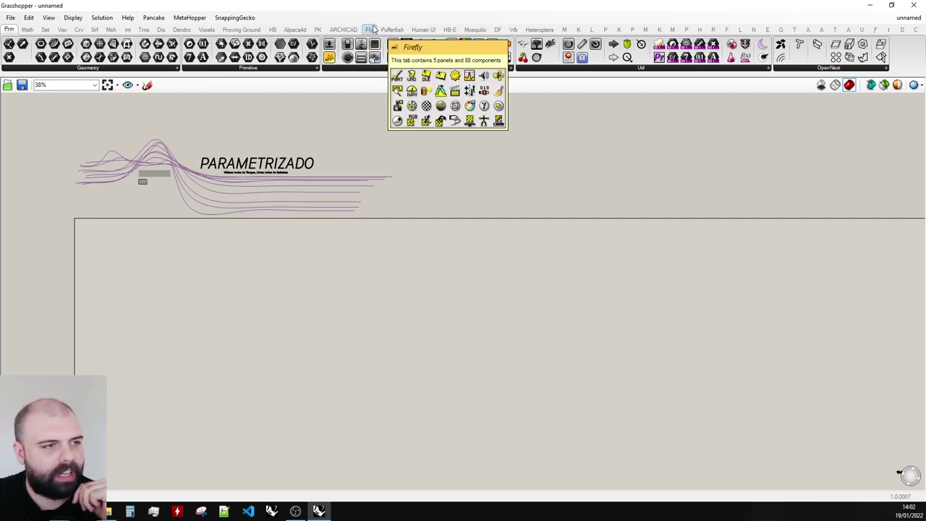
click(371, 29)
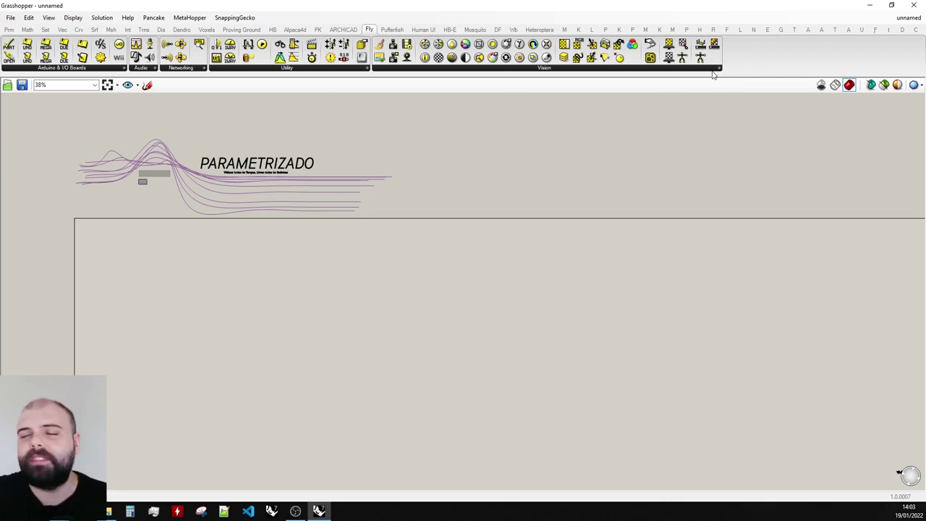
click(463, 68)
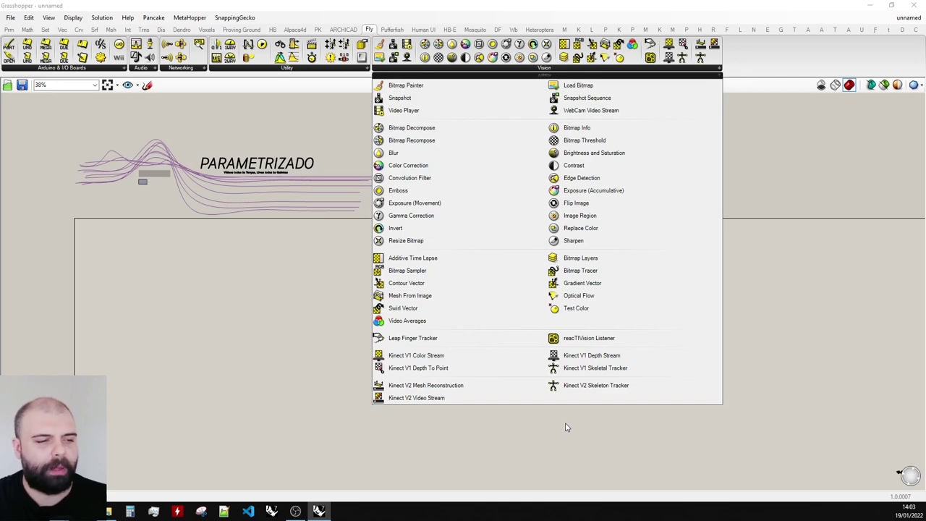
click(433, 357)
scroll(70, 225, up, 4)
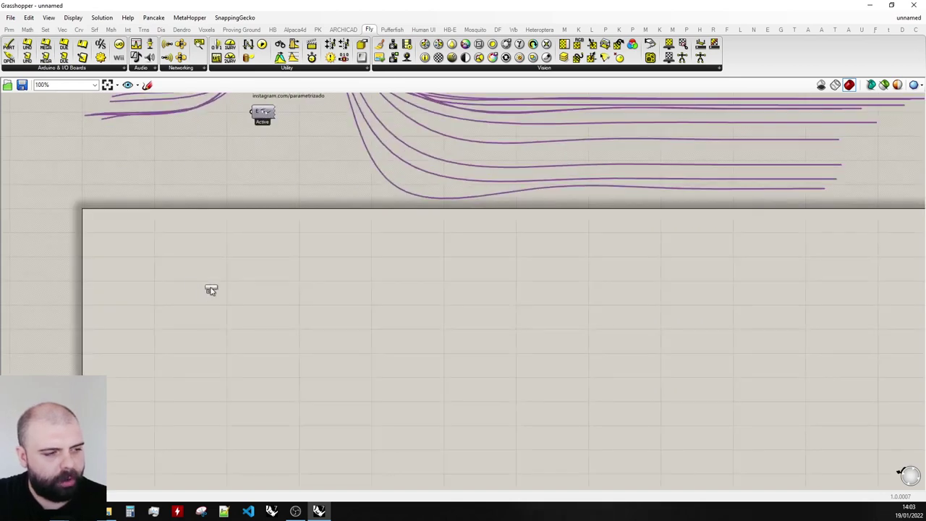
click(217, 288)
scroll(161, 294, up, 3)
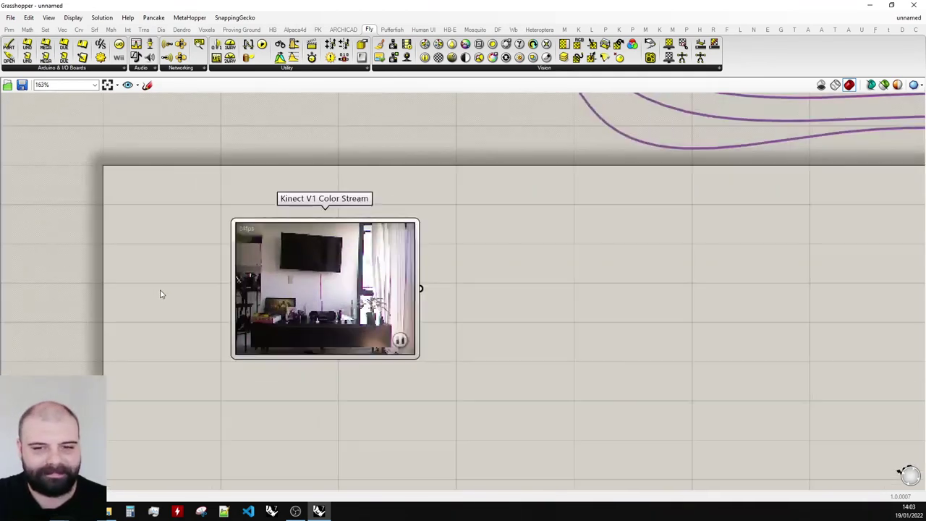
scroll(344, 274, down, 2)
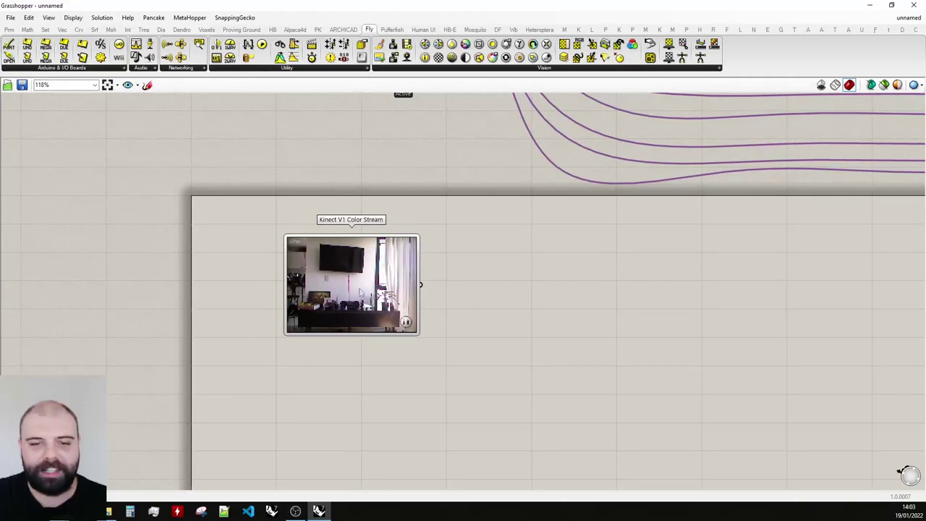
scroll(60, 287, up, 1)
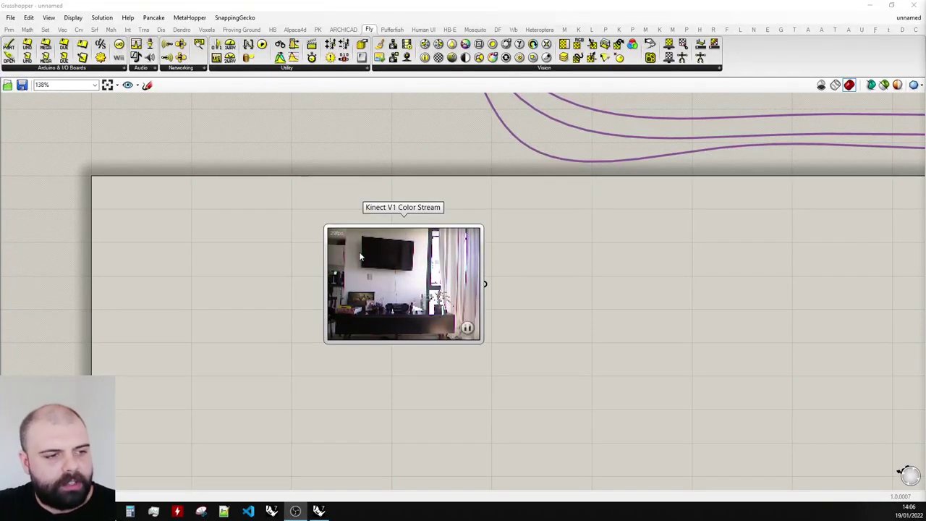
Try the Slow (1s) video frame update on the Kinect V1 Color Stream and return it to Smooth (25ms)
right_click(402, 270)
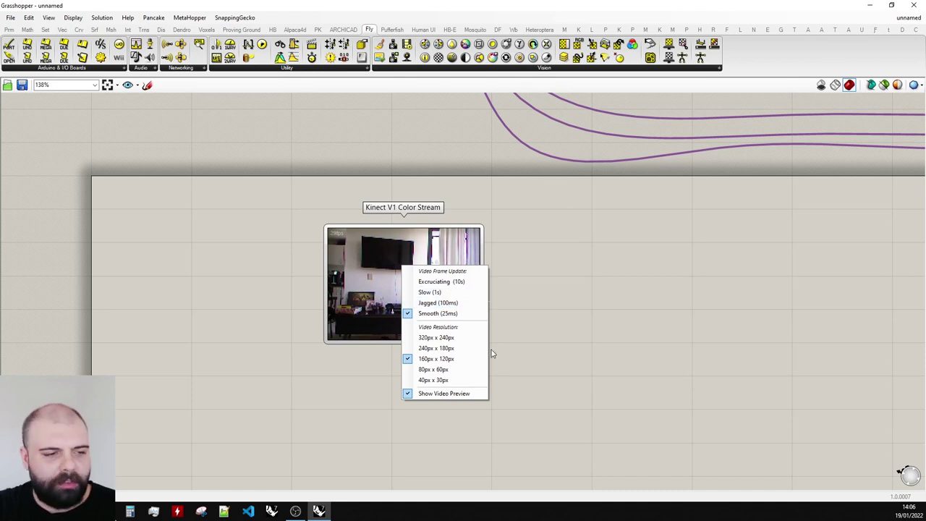
click(434, 292)
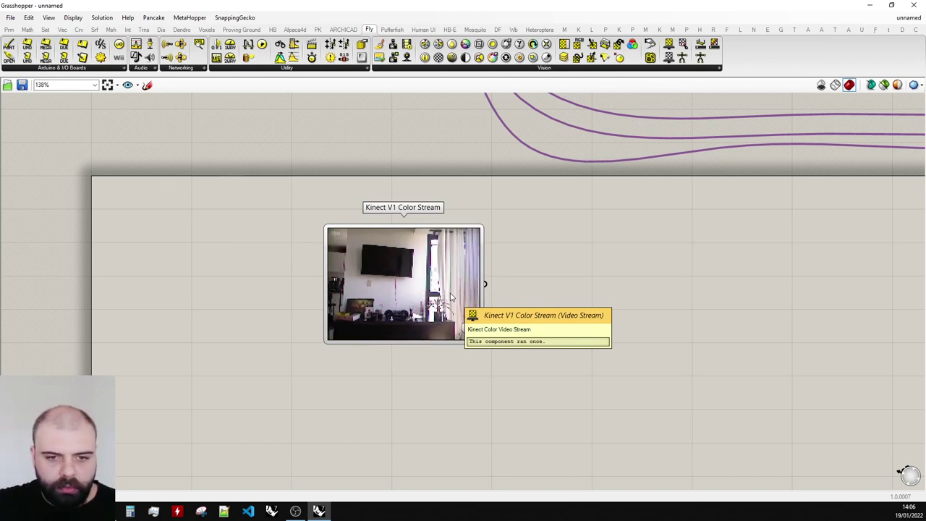
right_click(456, 300)
click(489, 317)
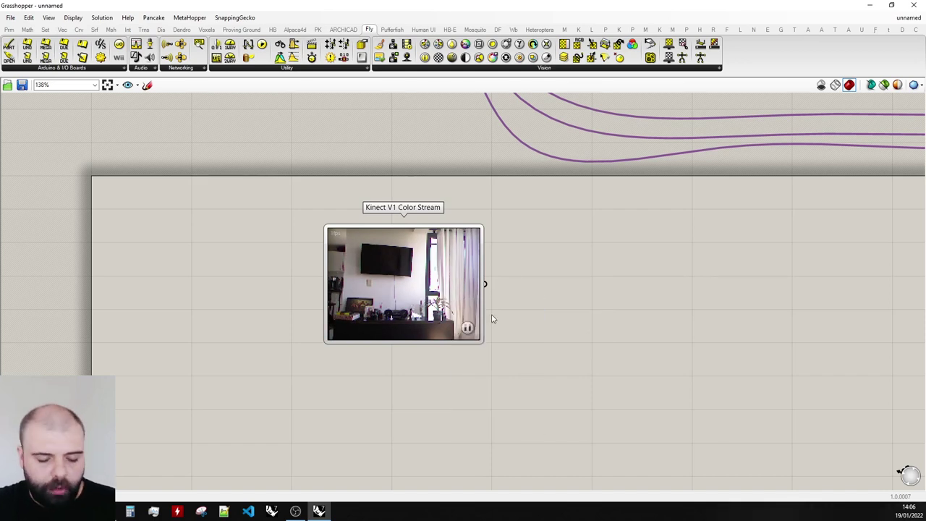
Try the lowest video resolution, 40px x 30px, on the Kinect V1 Color Stream and inspect the preview
scroll(433, 293, down, 1)
scroll(433, 293, up, 1)
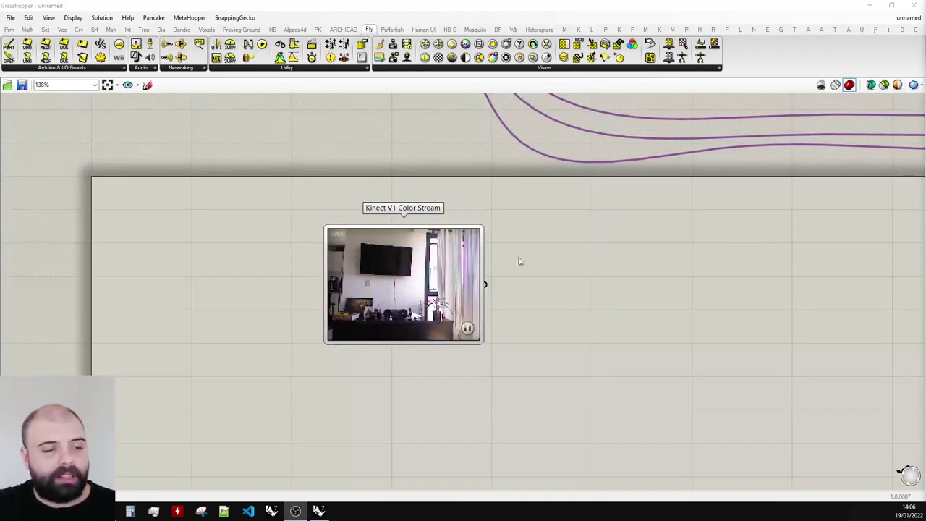
scroll(487, 277, down, 1)
scroll(463, 298, up, 1)
scroll(521, 289, down, 1)
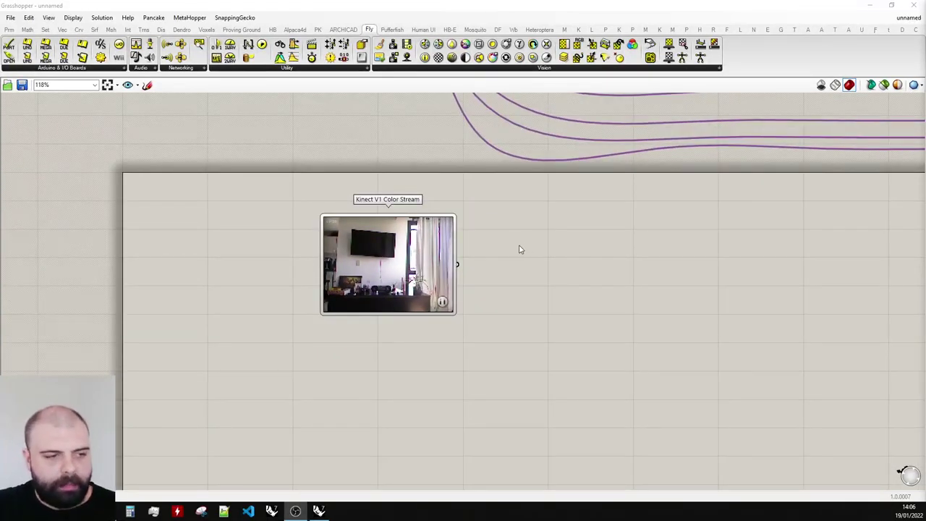
right_click(405, 265)
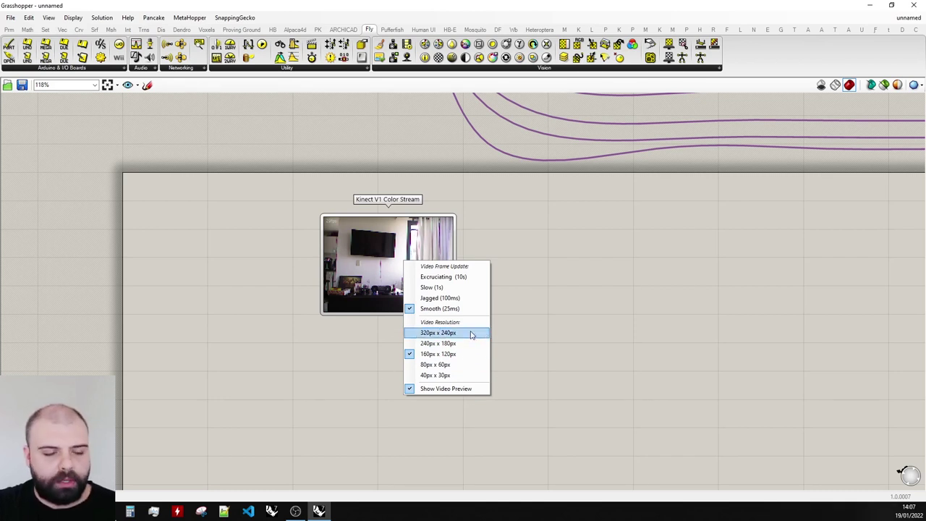
click(435, 376)
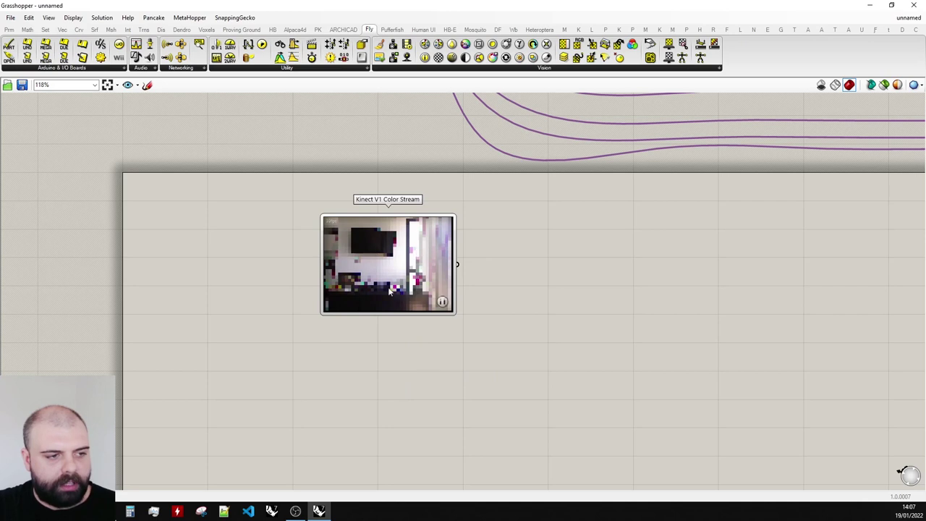
scroll(336, 244, up, 3)
scroll(333, 258, down, 4)
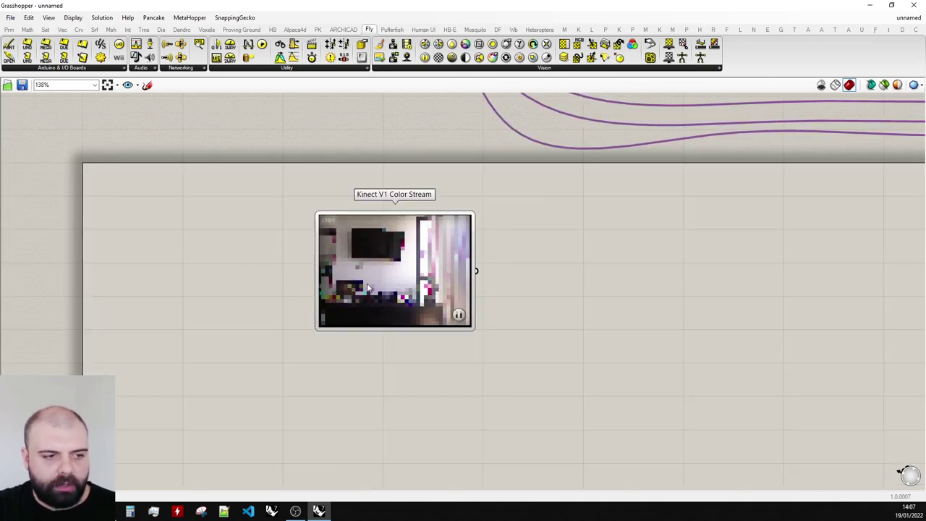
Try the 320px x 240px video resolution on the color stream, and return it to 160px x 120px
right_click(388, 255)
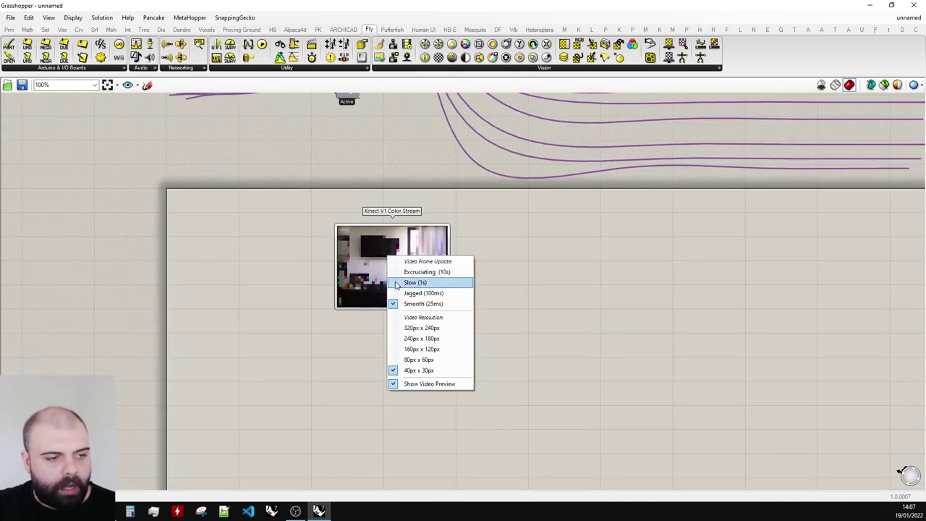
click(431, 330)
scroll(420, 311, up, 2)
scroll(417, 285, down, 2)
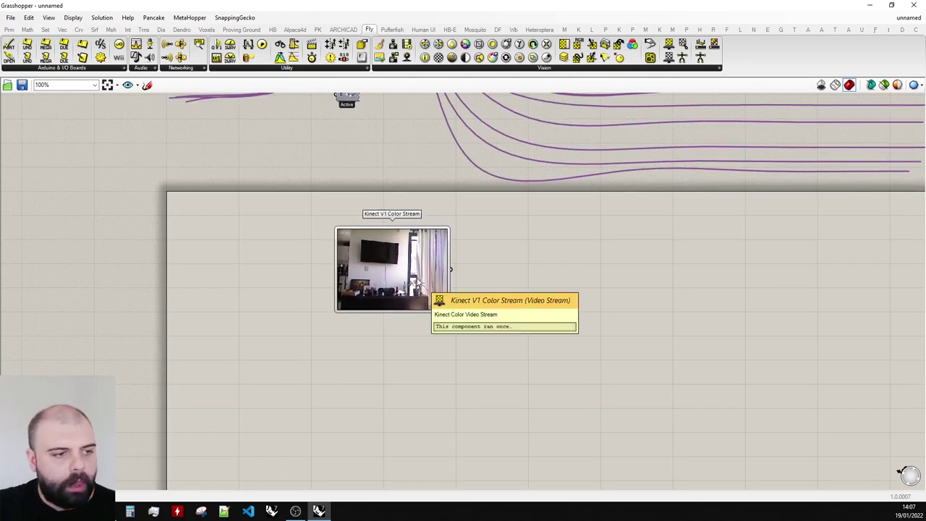
right_click(417, 281)
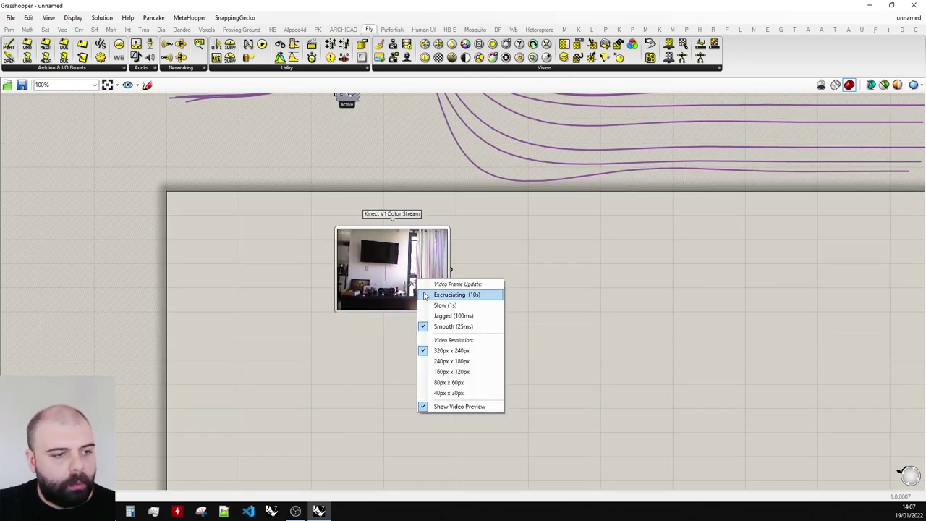
click(454, 373)
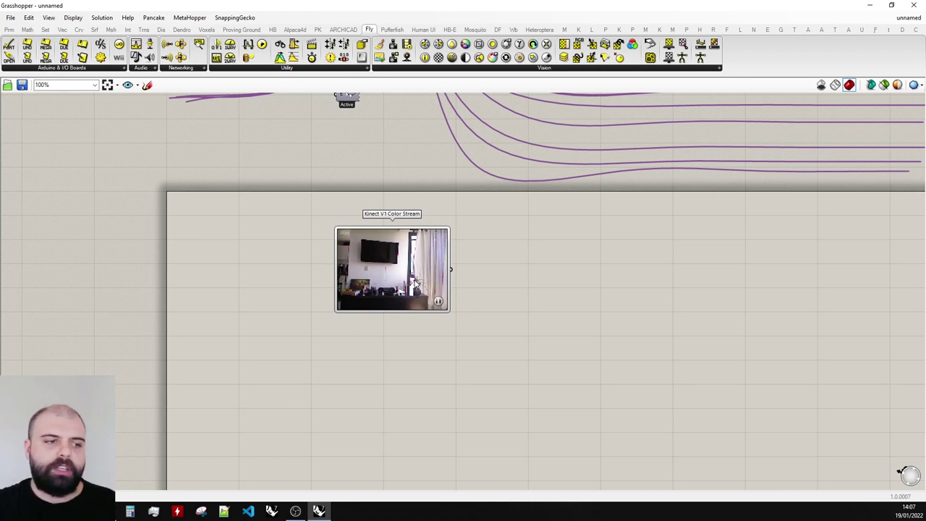
Compare the 40px x 30px preview once more and restore the color stream's resolution to 160px x 120px
right_click(389, 253)
click(421, 372)
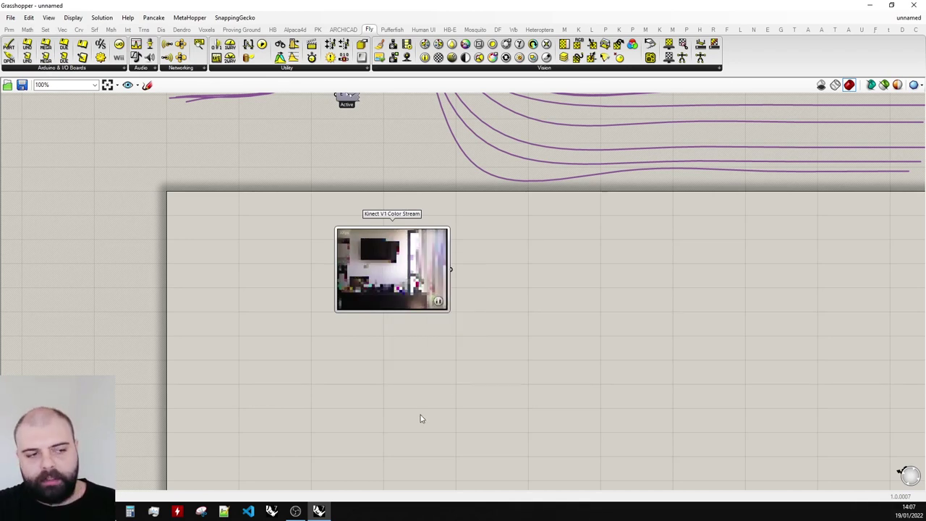
right_click(407, 258)
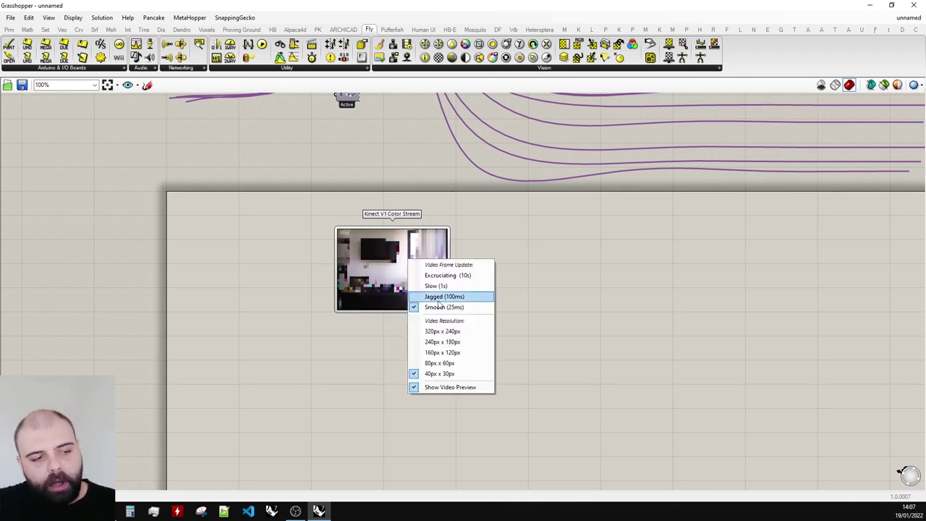
click(477, 352)
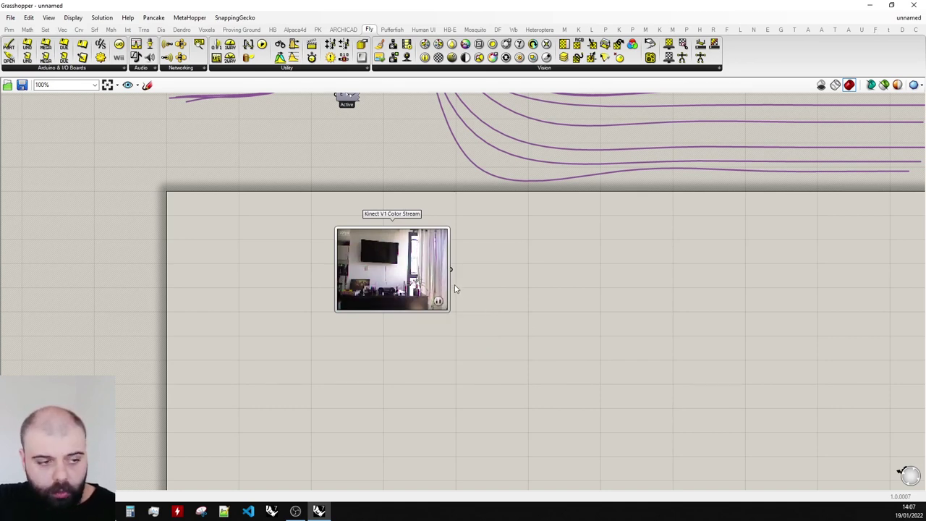
right_click(412, 261)
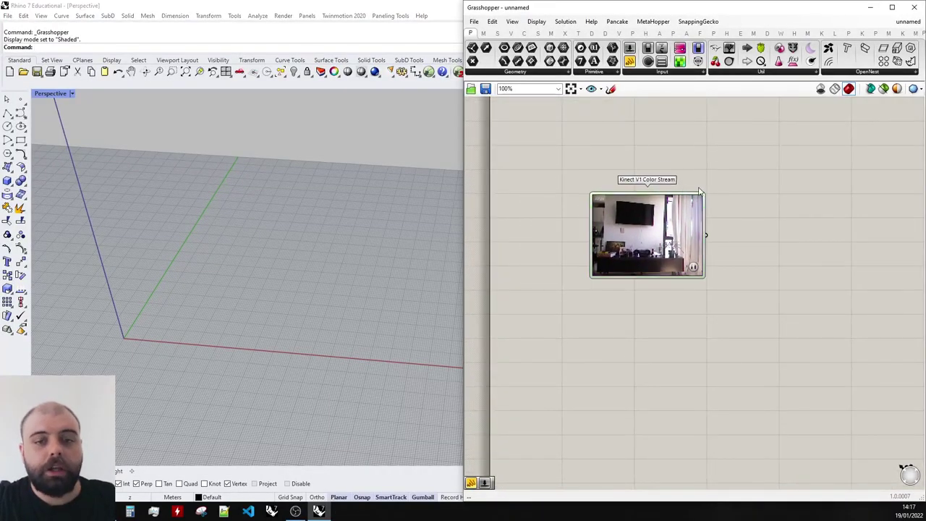
Move the Kinect V1 Color Stream component slightly to the left on the canvas and deselect it
drag(577, 173, 724, 297)
drag(651, 246, 620, 246)
click(792, 214)
Sketch the camera image freehand below the component: outer frame, television, sideboard, curtain and wall lines
scroll(792, 213, down, 2)
double_click(646, 130)
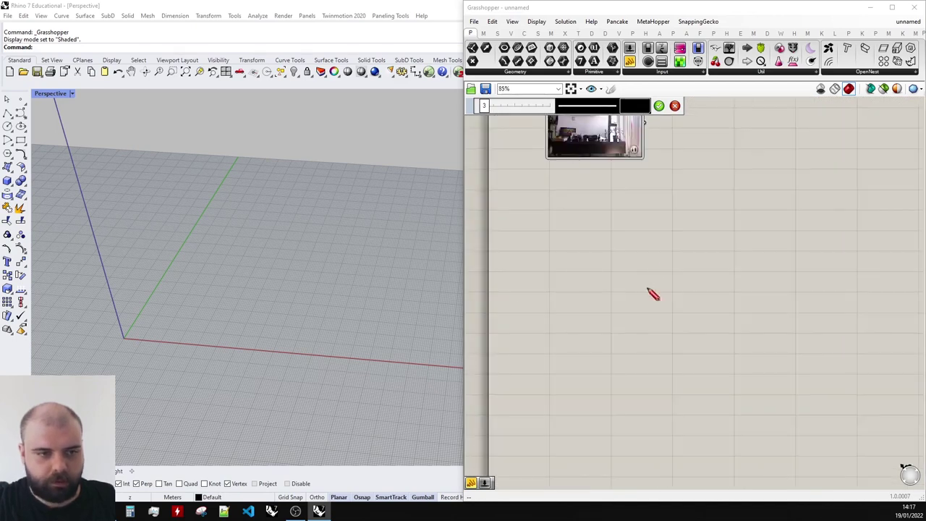
mouse_move(654, 262)
mouse_down()
mouse_move(657, 394)
mouse_move(818, 398)
mouse_up()
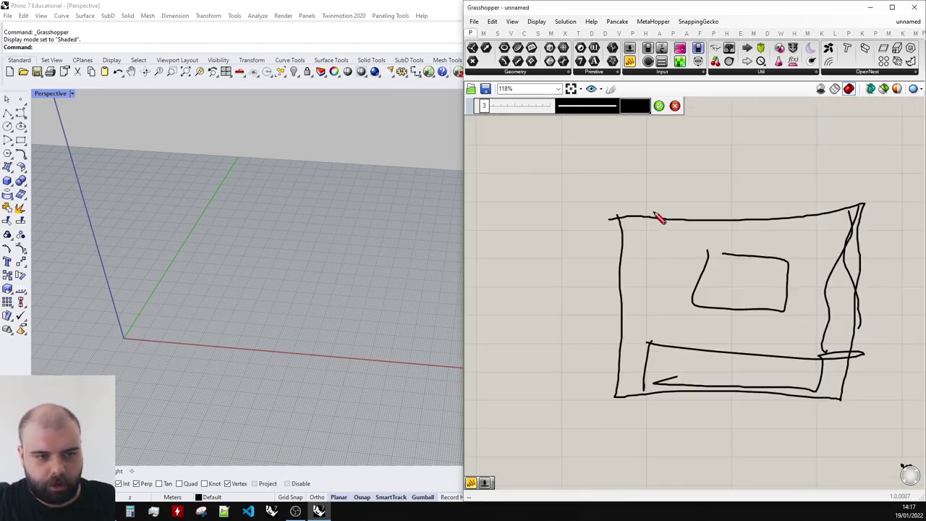
drag(658, 215, 637, 417)
drag(620, 324, 678, 317)
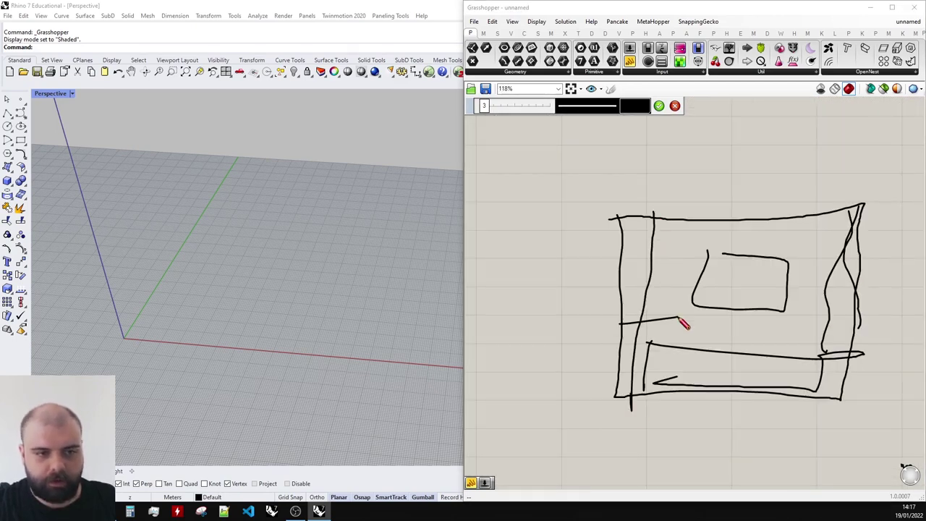
scroll(786, 211, down, 5)
click(659, 106)
scroll(796, 230, up, 5)
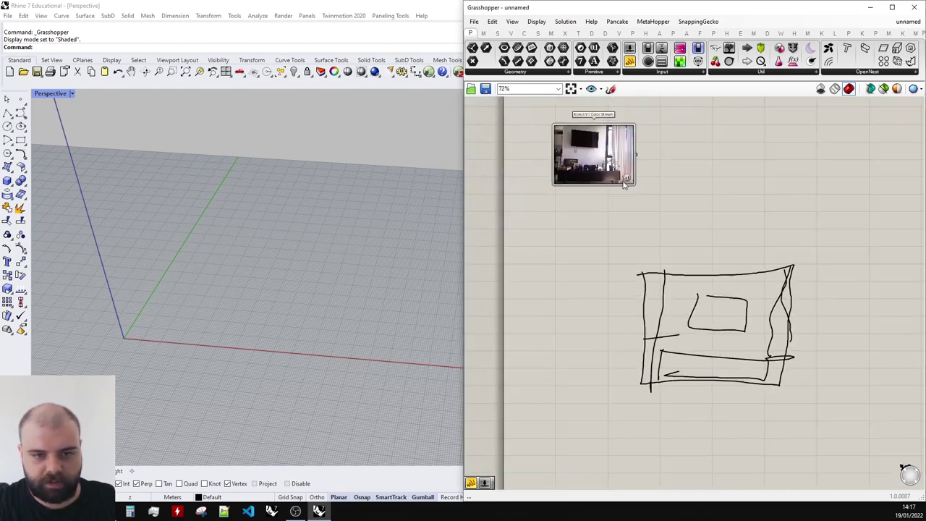
Sketch a horizontal row of dots and short dashes along the upper-left edge inside the drawn frame to represent pixels
click(611, 88)
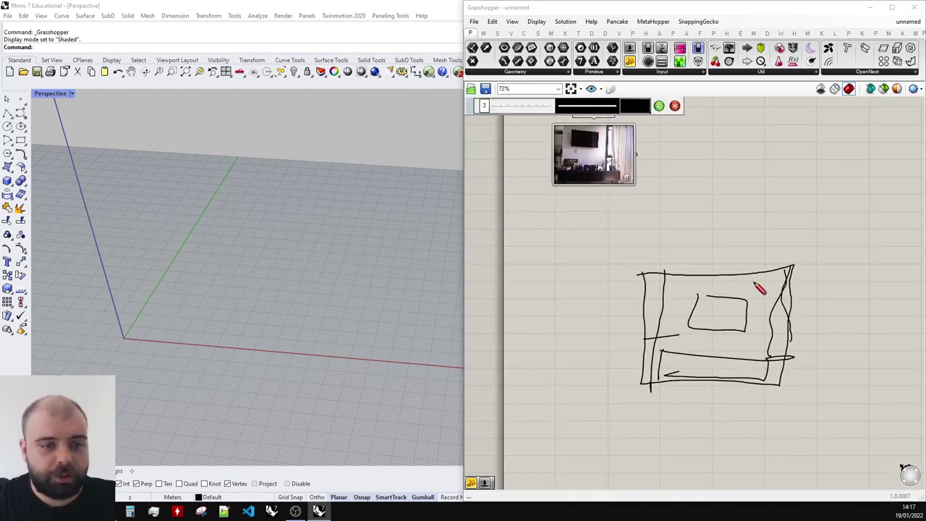
scroll(755, 335, down, 1)
scroll(676, 320, up, 2)
scroll(639, 246, down, 1)
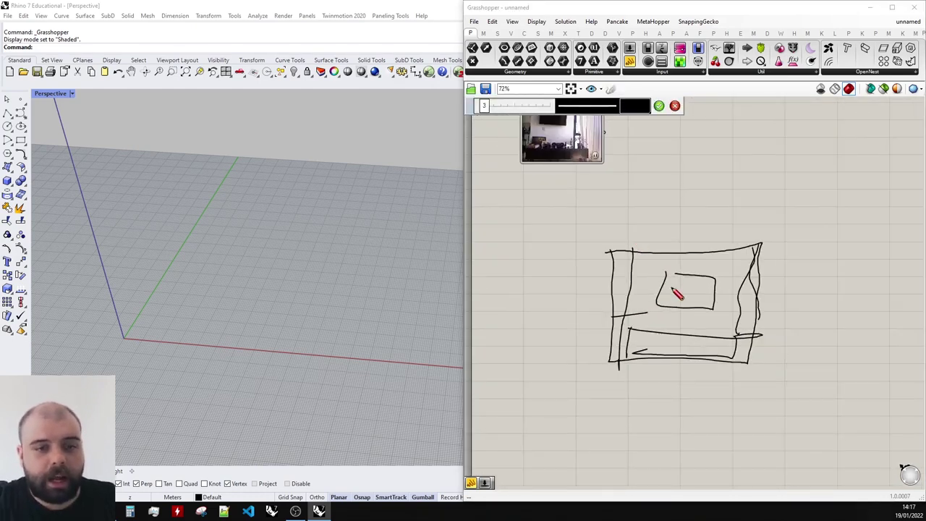
scroll(673, 292, up, 2)
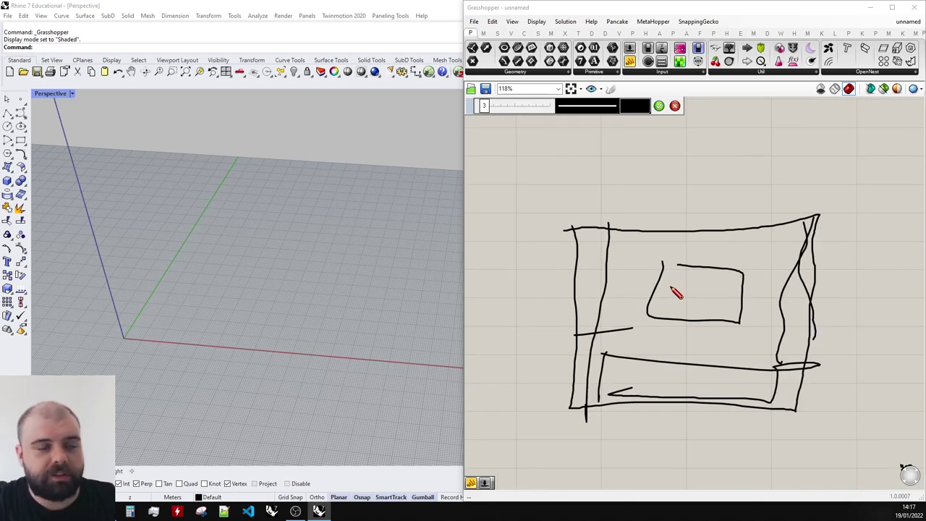
scroll(599, 245, up, 2)
click(592, 238)
click(611, 243)
drag(626, 243, 692, 246)
scroll(624, 251, down, 1)
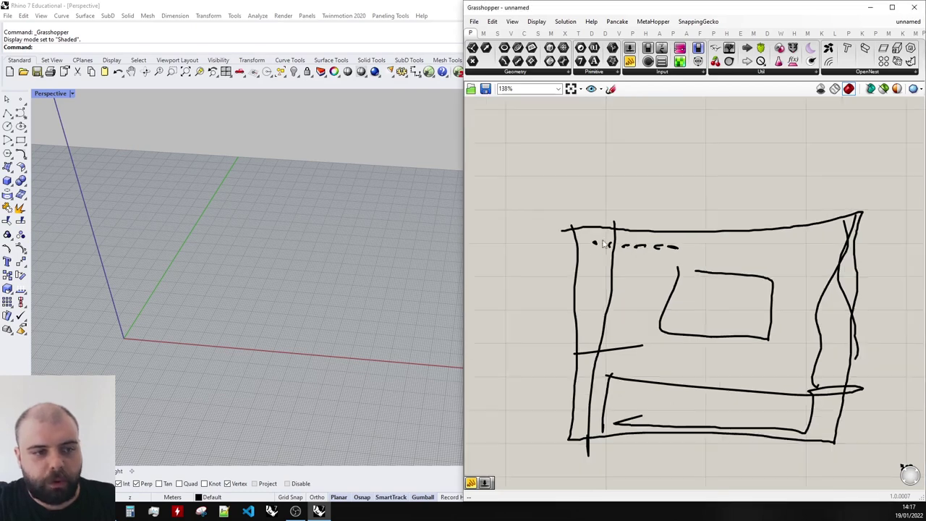
Sketch vertical and horizontal grid lines around the last dashes of the row to form pixel cells, and accept the sketch
scroll(655, 239, up, 1)
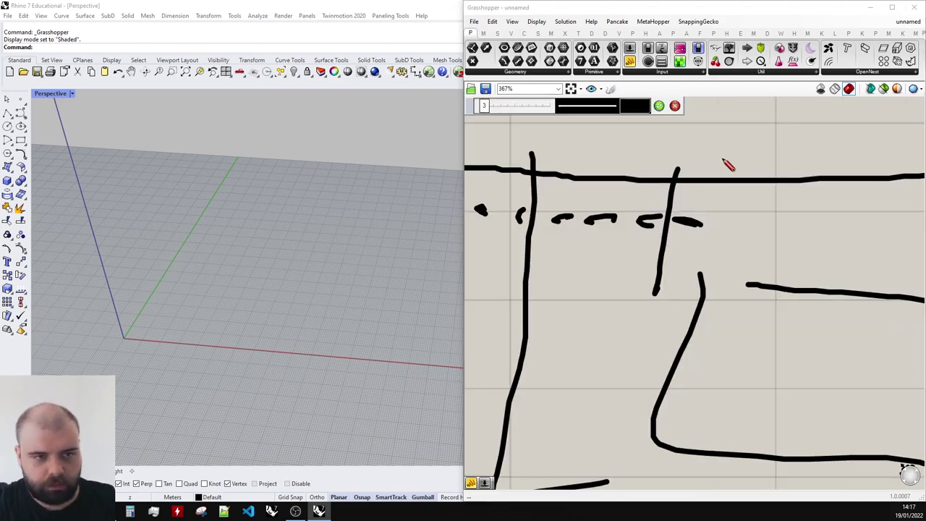
drag(722, 158, 718, 319)
drag(631, 159, 620, 311)
drag(619, 264, 719, 257)
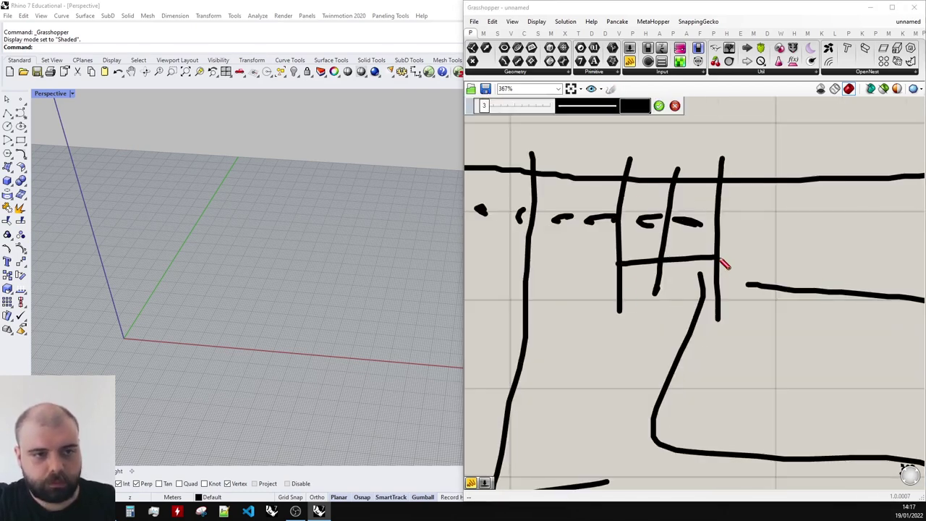
scroll(697, 230, down, 1)
scroll(652, 217, down, 4)
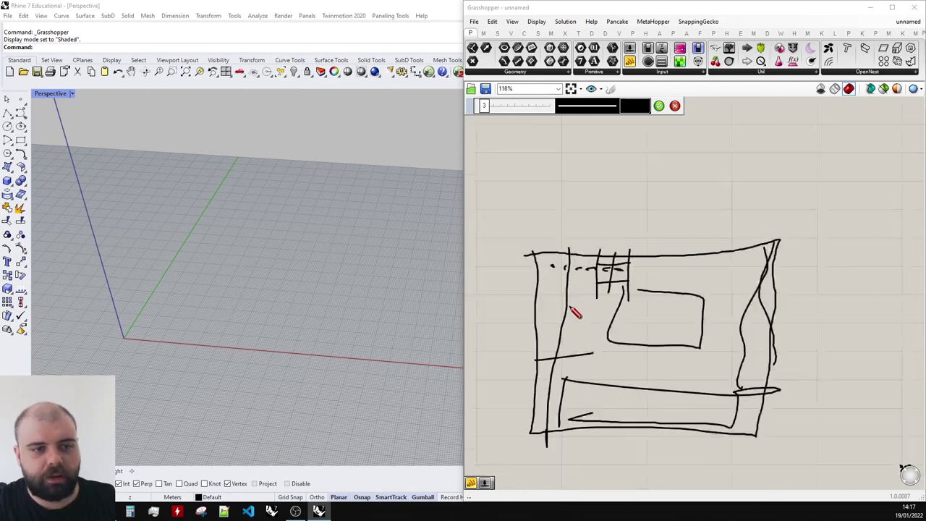
click(659, 106)
scroll(679, 235, down, 2)
scroll(617, 268, up, 5)
scroll(721, 323, down, 2)
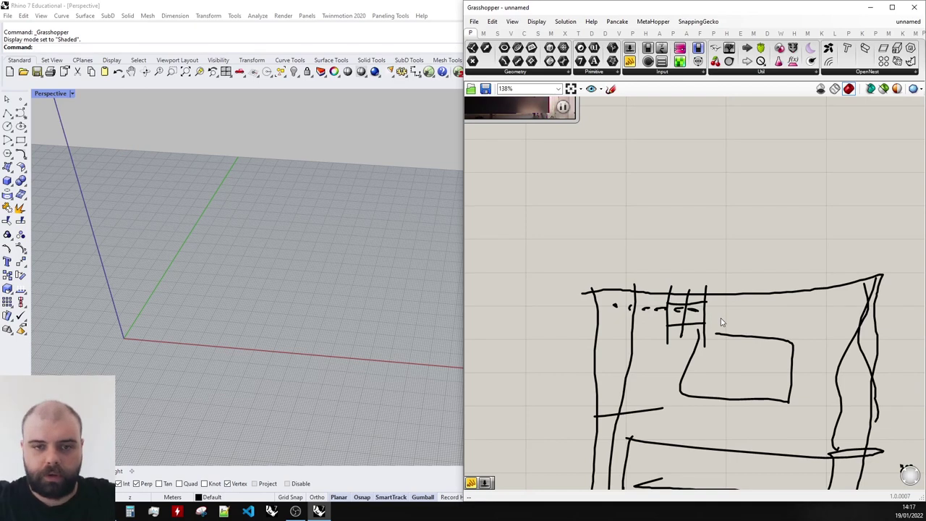
Examine the sketched pixel grid against the live image in the Kinect V1 Color Stream component
scroll(721, 323, down, 2)
drag(831, 410, 618, 237)
drag(721, 304, 655, 371)
click(791, 272)
scroll(793, 270, down, 2)
scroll(723, 185, up, 3)
scroll(811, 259, down, 1)
scroll(723, 191, up, 3)
scroll(710, 186, down, 2)
scroll(676, 212, up, 2)
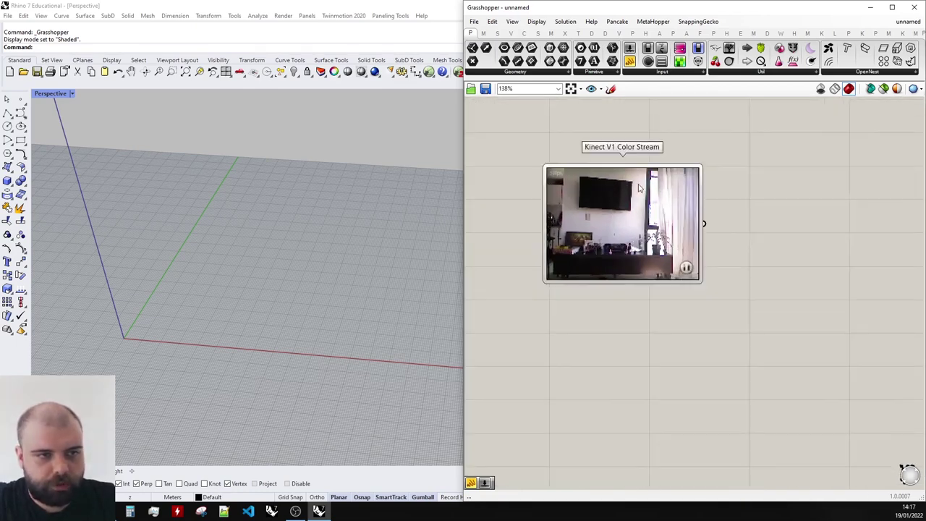
Connect a Panel to the Kinect V1 Color Stream output and widen it to fit its text on one line
drag(772, 223, 754, 223)
click(854, 196)
scroll(724, 246, up, 2)
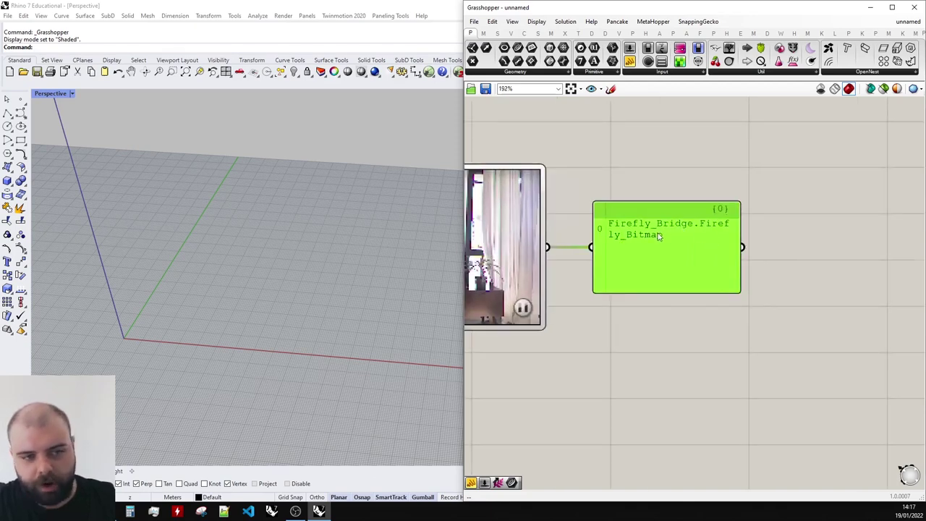
drag(737, 259, 800, 259)
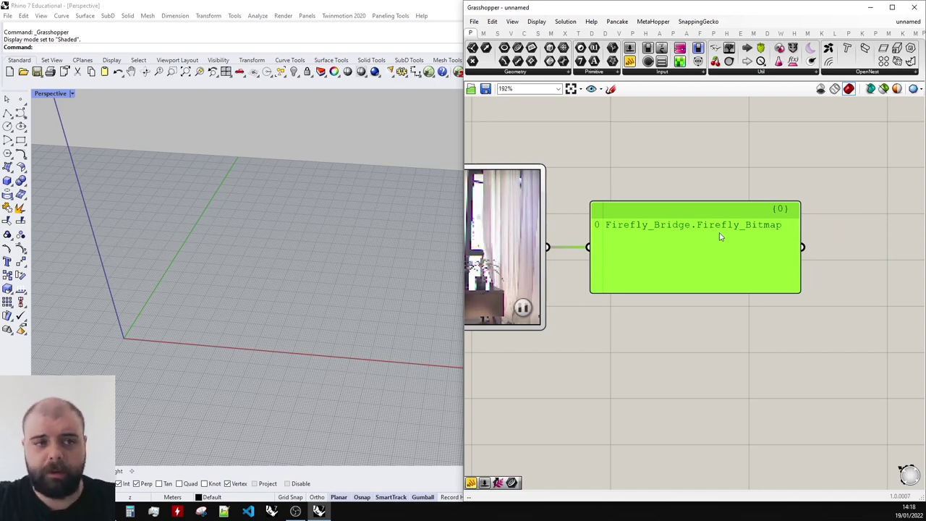
Place a Firefly Bitmap Painter component and position it on the output side of the panel
scroll(799, 224, down, 2)
click(700, 34)
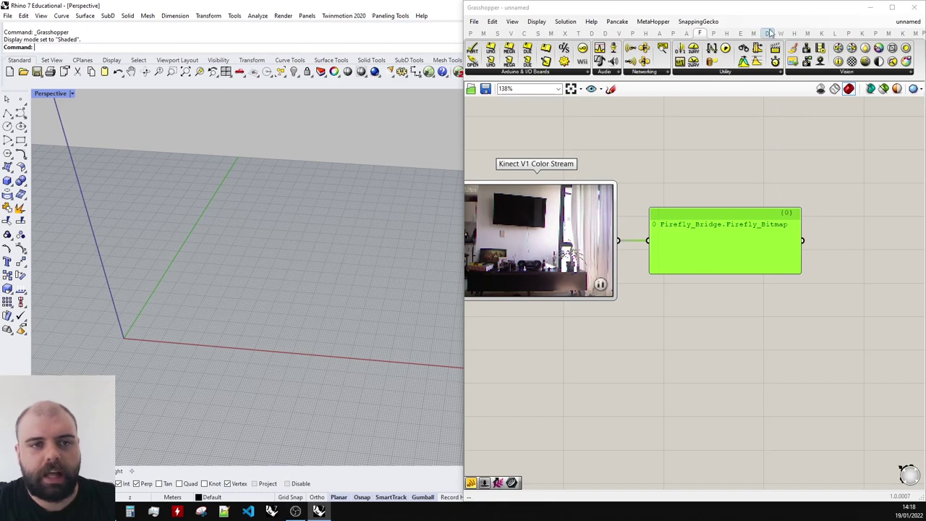
scroll(901, 274, down, 2)
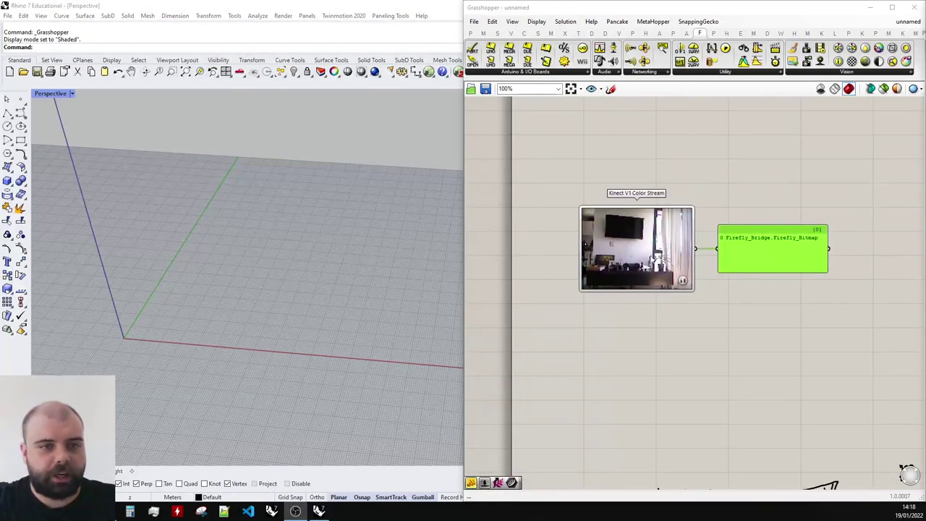
scroll(756, 253, up, 1)
click(855, 75)
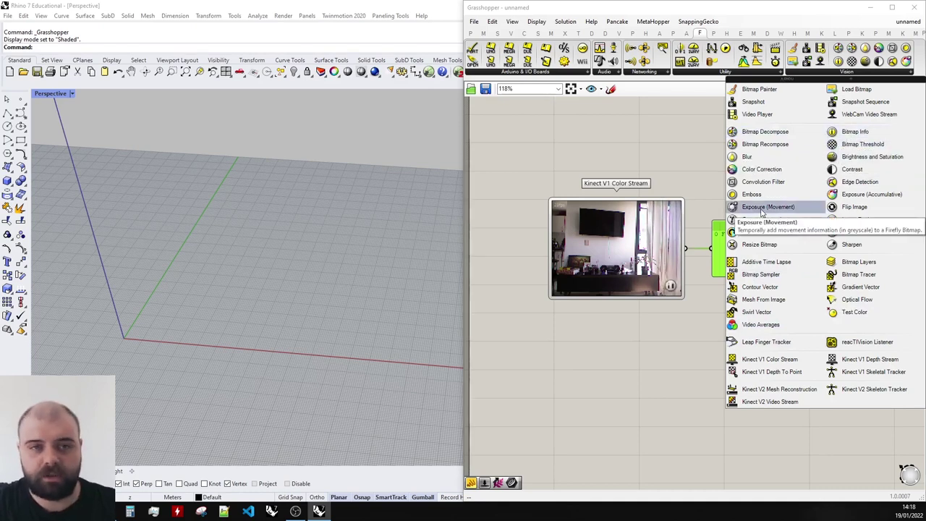
scroll(724, 246, down, 3)
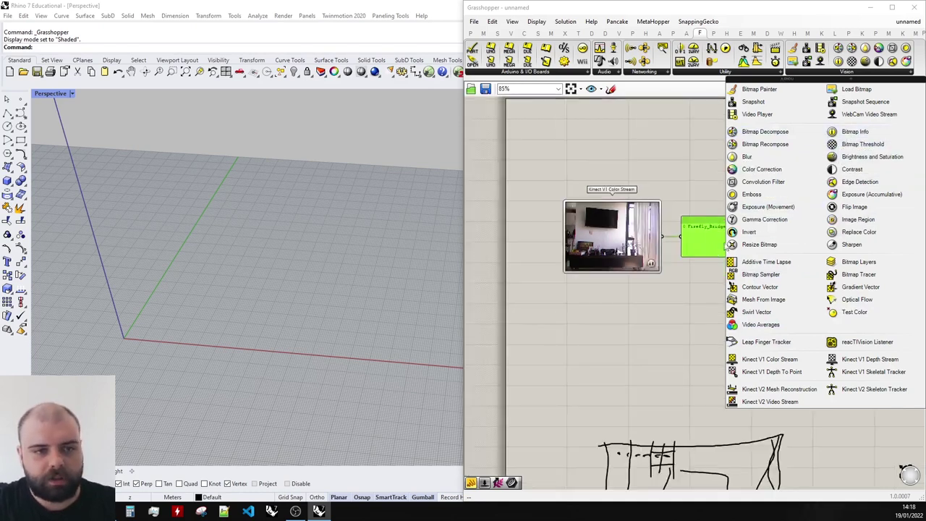
click(788, 96)
click(797, 199)
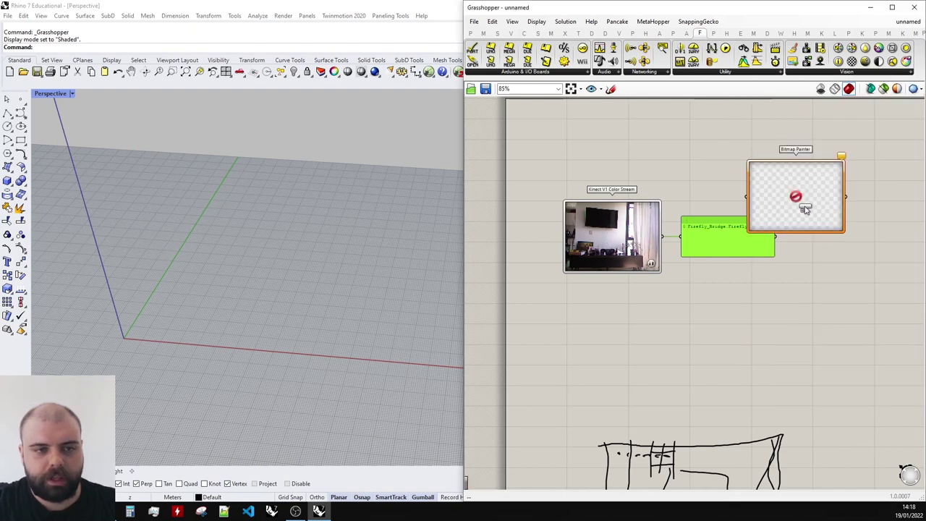
scroll(769, 176, up, 3)
drag(809, 218, 871, 275)
scroll(632, 246, down, 2)
Try to feed the Bitmap Painter from the panel's output
drag(663, 246, 659, 230)
scroll(738, 235, up, 4)
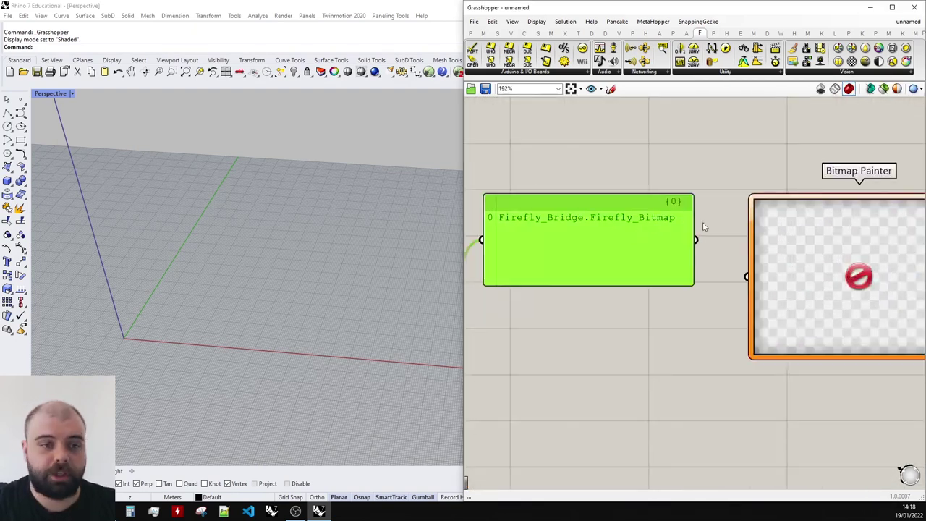
drag(747, 275, 749, 277)
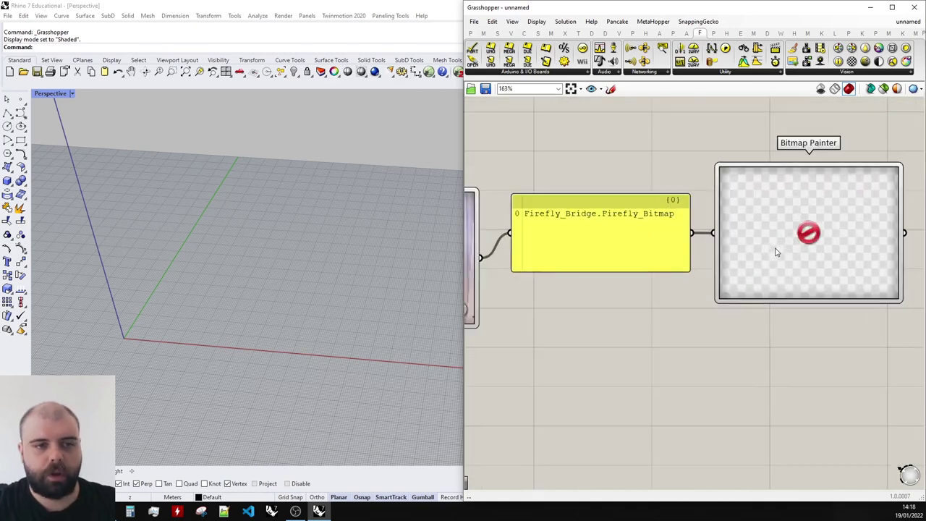
Move the panel up and connect the Kinect V1 Color Stream output directly to the Bitmap Painter input
drag(667, 233, 670, 198)
scroll(601, 249, down, 1)
right_drag(551, 273, 630, 265)
click(631, 265)
mouse_move(578, 253)
mouse_down()
mouse_move(765, 219)
mouse_move(776, 230)
mouse_up()
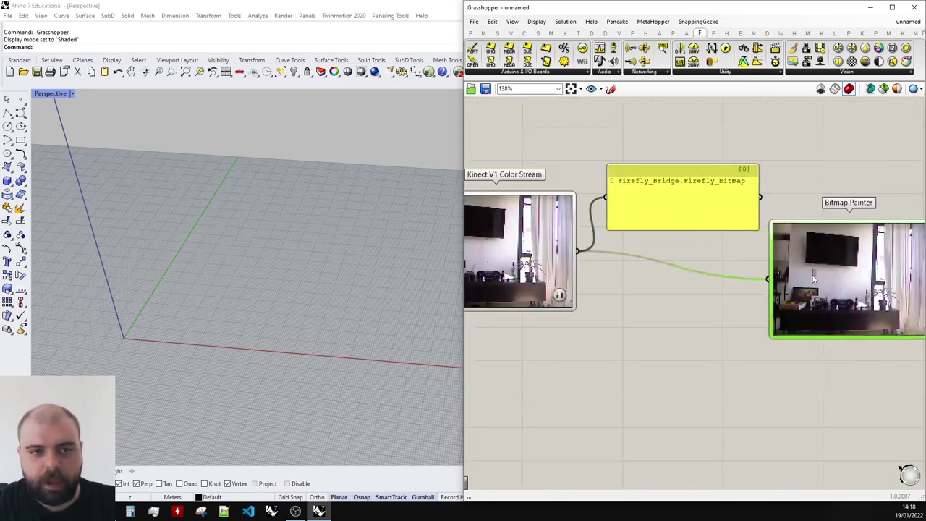
scroll(799, 249, up, 2)
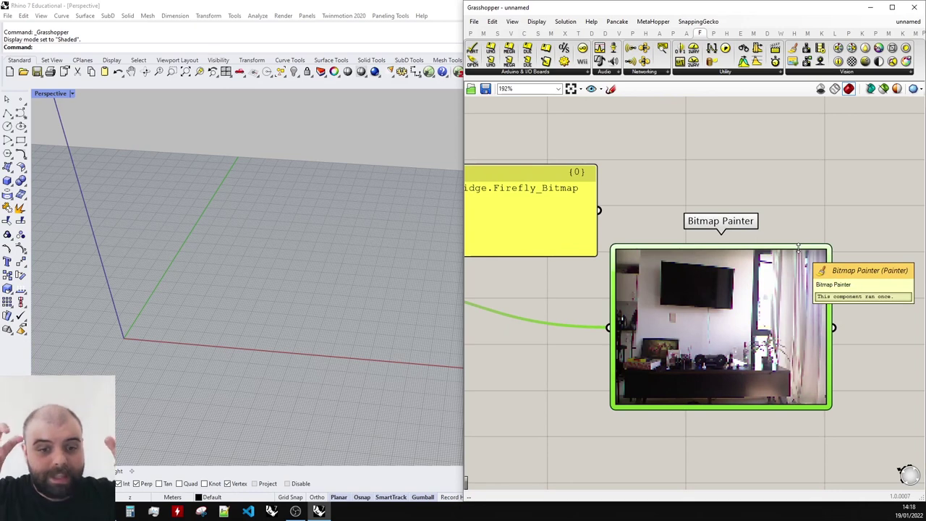
scroll(789, 240, down, 3)
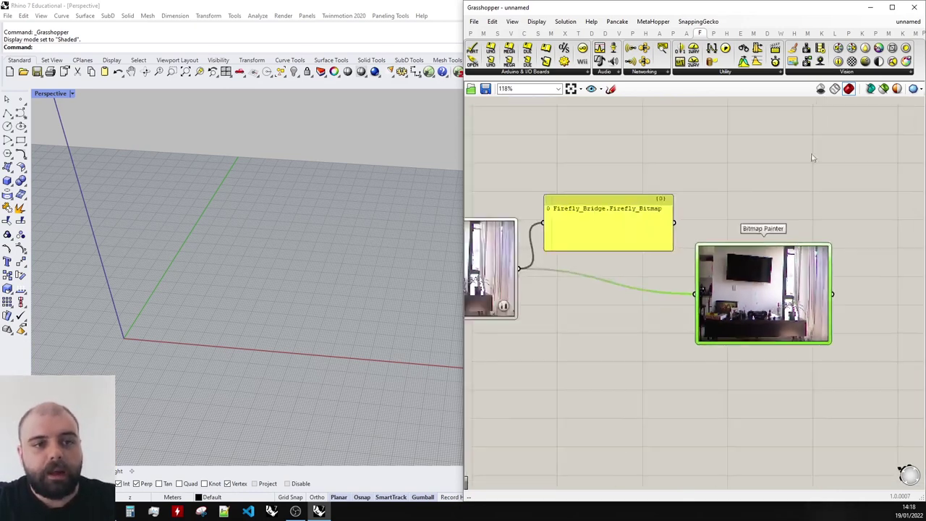
Place a Blur component below the panel and connect the Kinect V1 Color Stream output to its Bmp input
click(866, 72)
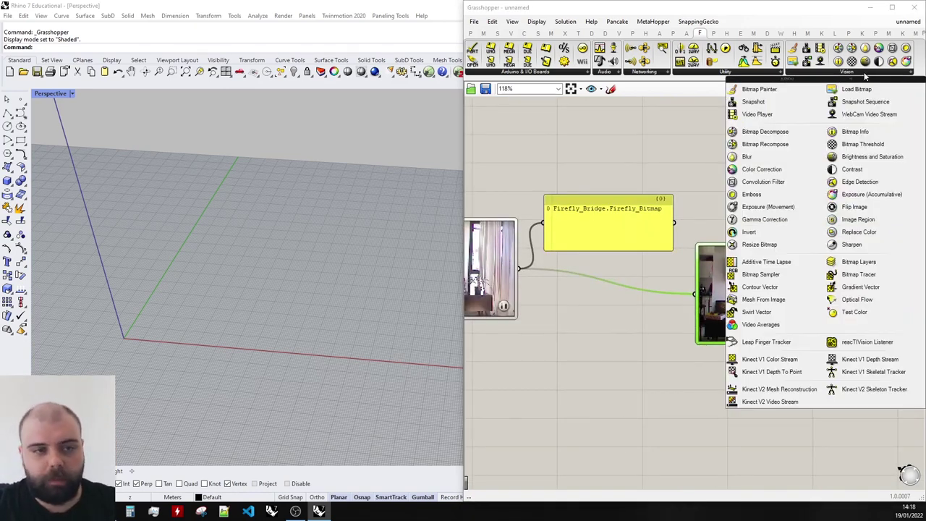
scroll(723, 266, up, 1)
drag(747, 156, 719, 289)
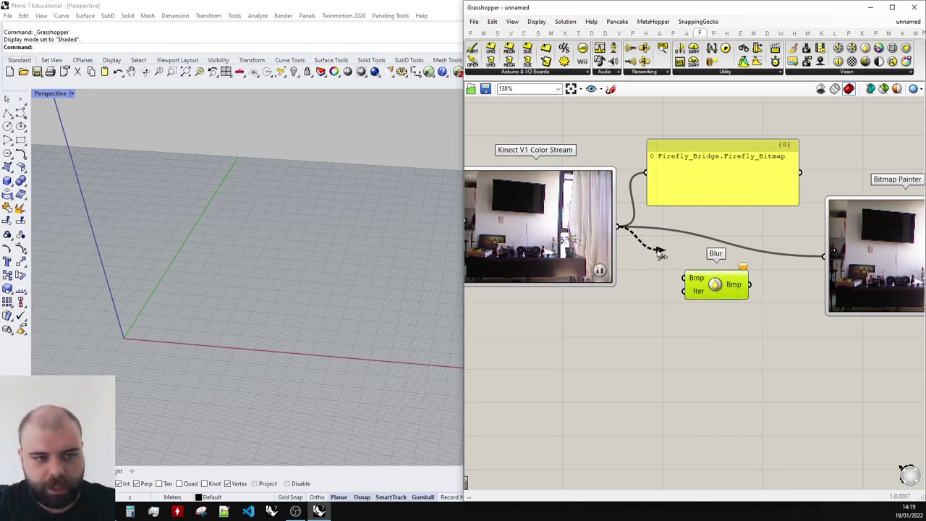
scroll(785, 217, down, 1)
scroll(757, 166, up, 3)
drag(565, 262, 657, 333)
scroll(657, 333, down, 3)
scroll(670, 304, up, 3)
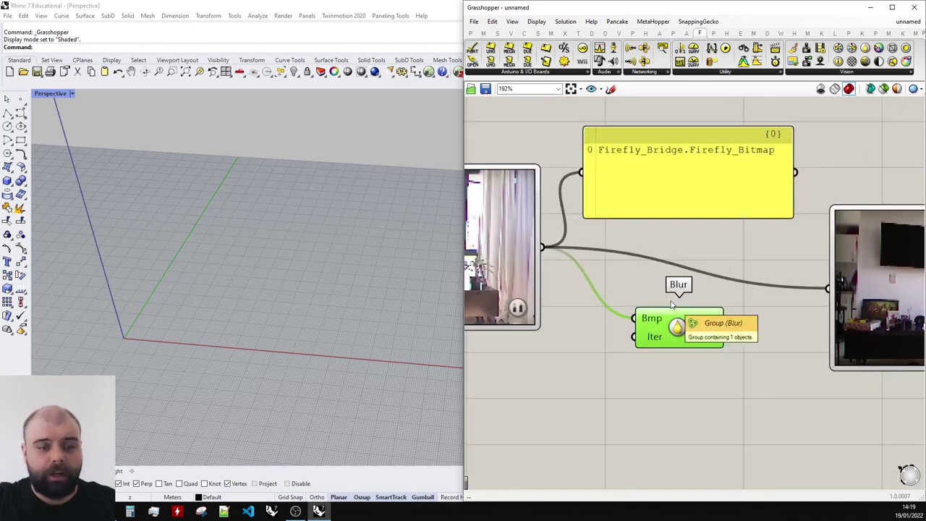
Reposition the Bitmap Painter and connect the Blur component's Bmp output to its input
scroll(675, 296, down, 1)
scroll(632, 214, down, 2)
scroll(861, 210, up, 2)
drag(798, 257, 780, 273)
scroll(699, 325, up, 2)
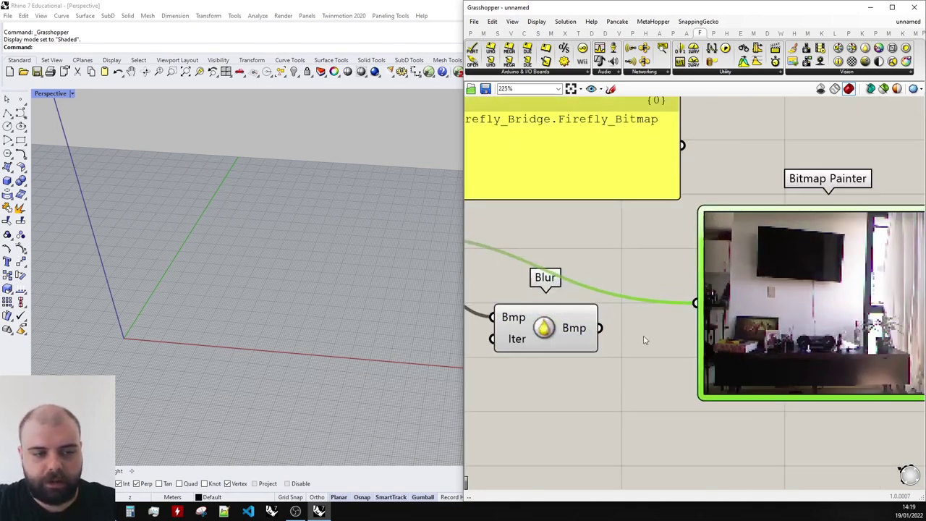
scroll(657, 326, down, 2)
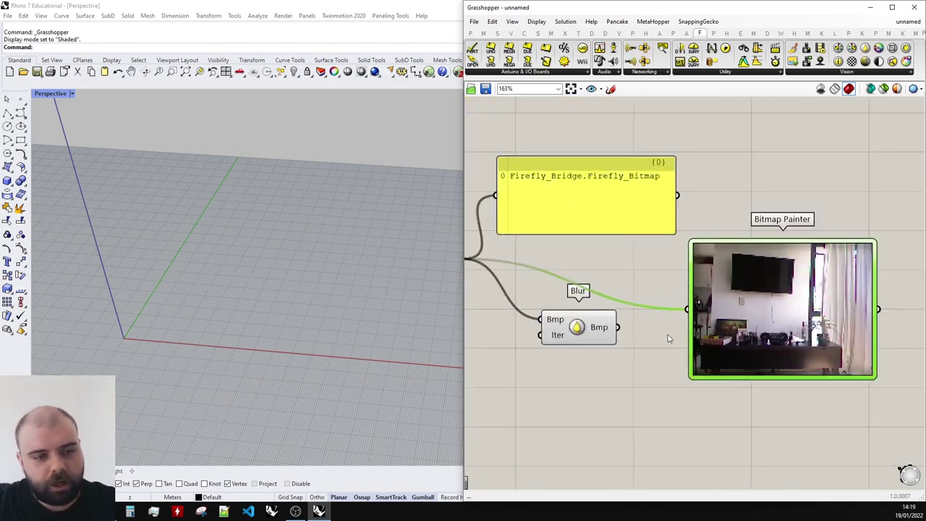
drag(617, 327, 688, 310)
scroll(801, 311, up, 4)
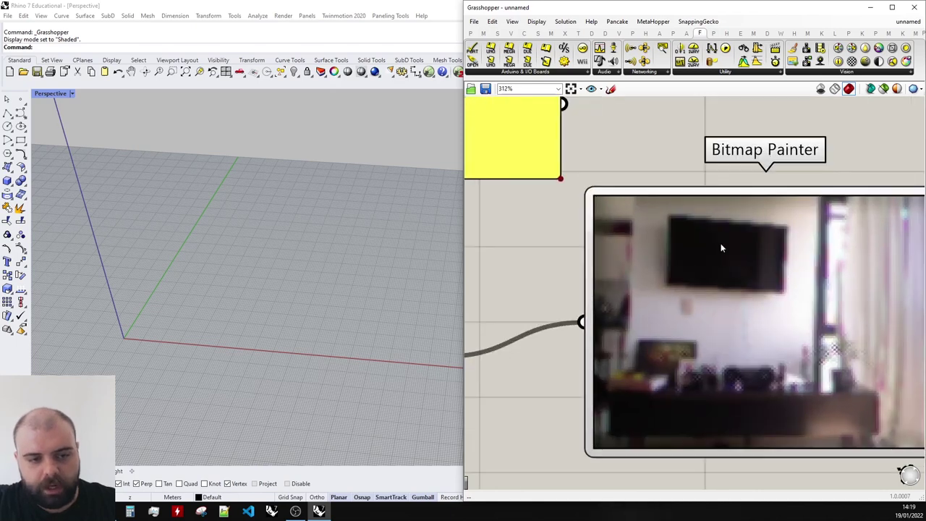
Inspect the blurred image in the Bitmap Painter and read the description of the Blur component's Iter input
drag(670, 279, 652, 260)
scroll(652, 260, up, 1)
scroll(652, 262, down, 3)
drag(722, 263, 730, 273)
scroll(771, 277, down, 5)
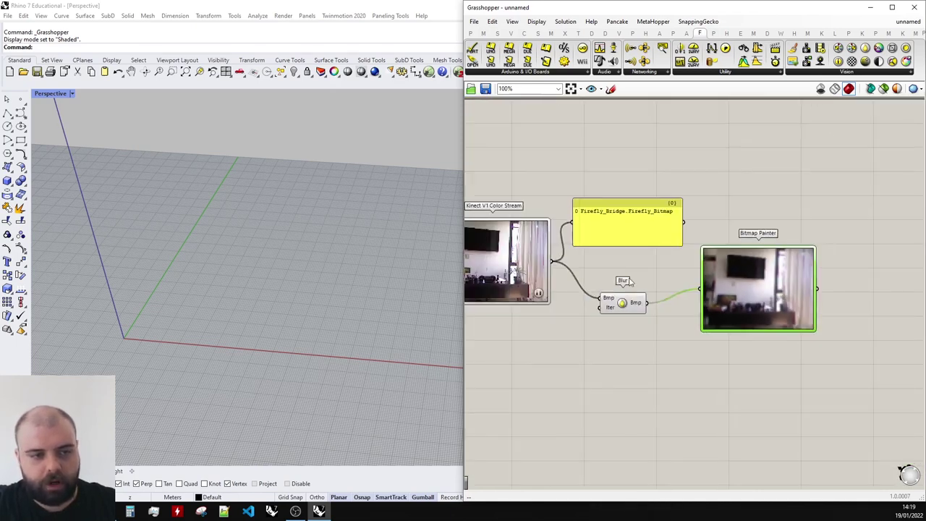
scroll(609, 289, up, 1)
drag(543, 259, 712, 291)
scroll(722, 280, up, 3)
drag(607, 325, 708, 297)
scroll(676, 316, down, 4)
scroll(751, 288, up, 5)
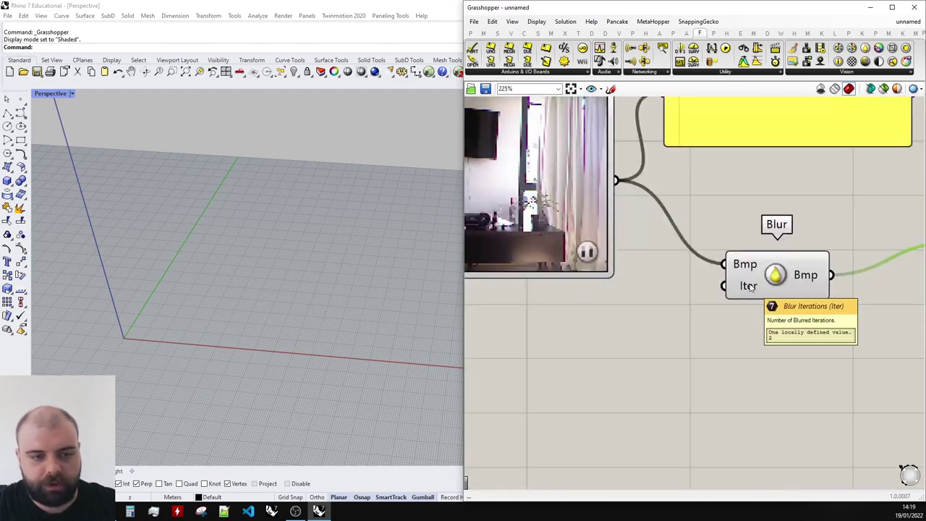
scroll(716, 290, down, 5)
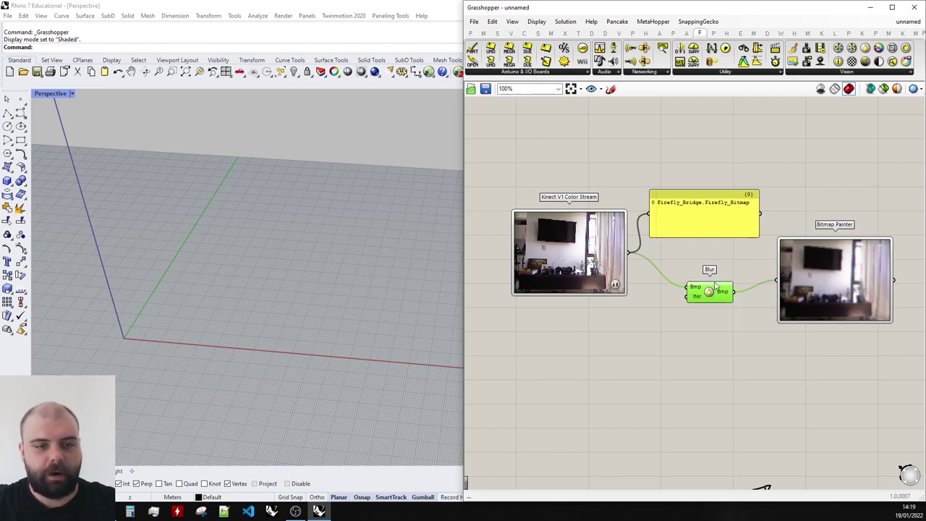
Add a number slider from 1 to 10 below the Kinect stream and connect it to Blur's Iter input
scroll(713, 278, up, 1)
double_click(638, 338)
text(1<)
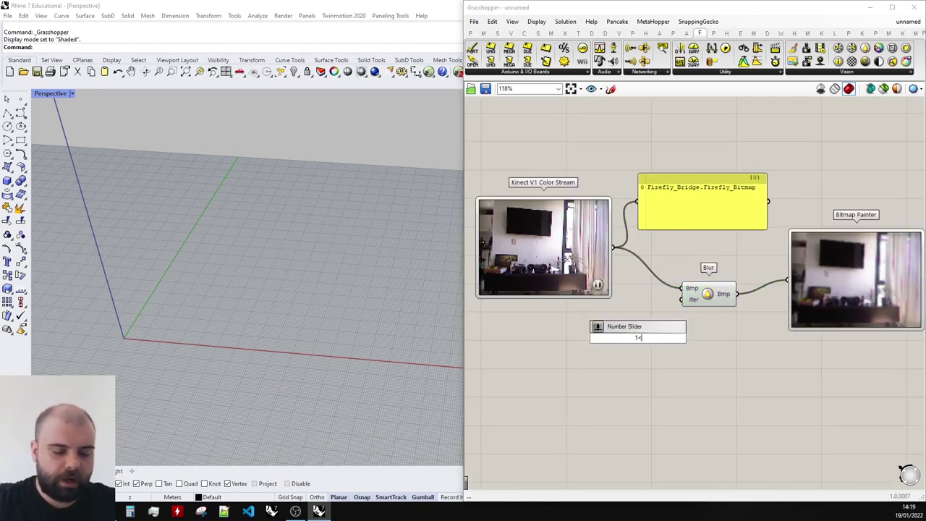
key(Return)
drag(686, 337, 682, 299)
scroll(789, 297, up, 1)
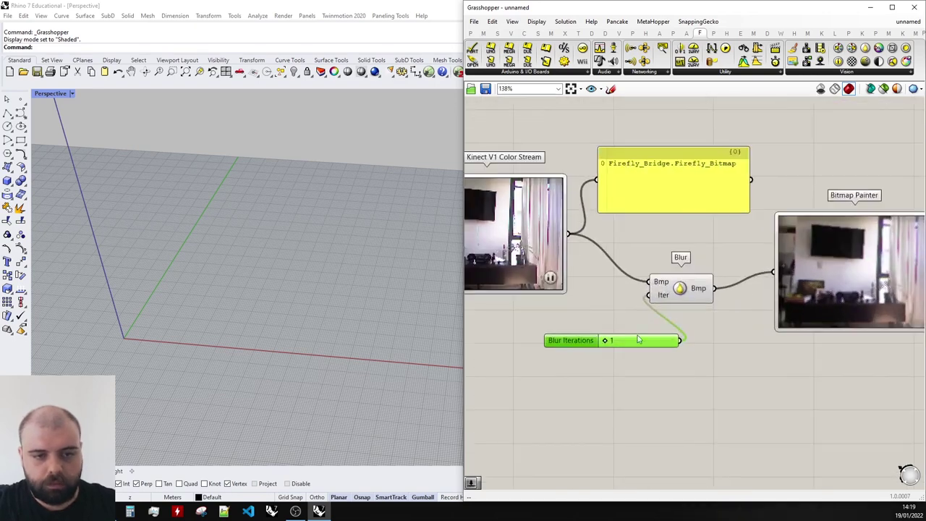
Set the Blur Iterations slider to 10 and check the blurred image in the Bitmap Painter
drag(605, 343, 682, 341)
scroll(608, 301, down, 2)
scroll(789, 272, up, 6)
scroll(719, 271, down, 3)
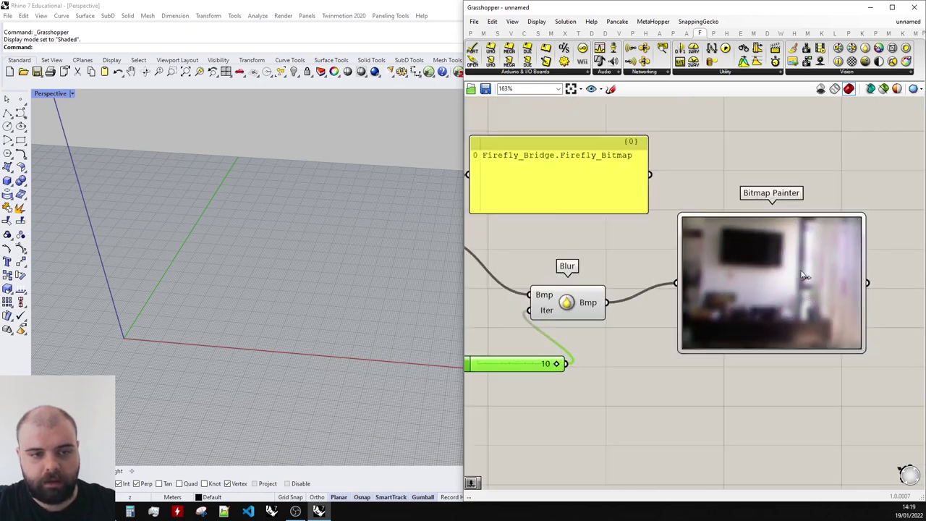
scroll(772, 285, up, 1)
Rearrange the Bitmap Painter and the Blur Iterations slider around the Blur component
drag(825, 292, 780, 316)
scroll(780, 316, down, 3)
drag(655, 345, 622, 350)
click(720, 318)
click(693, 304)
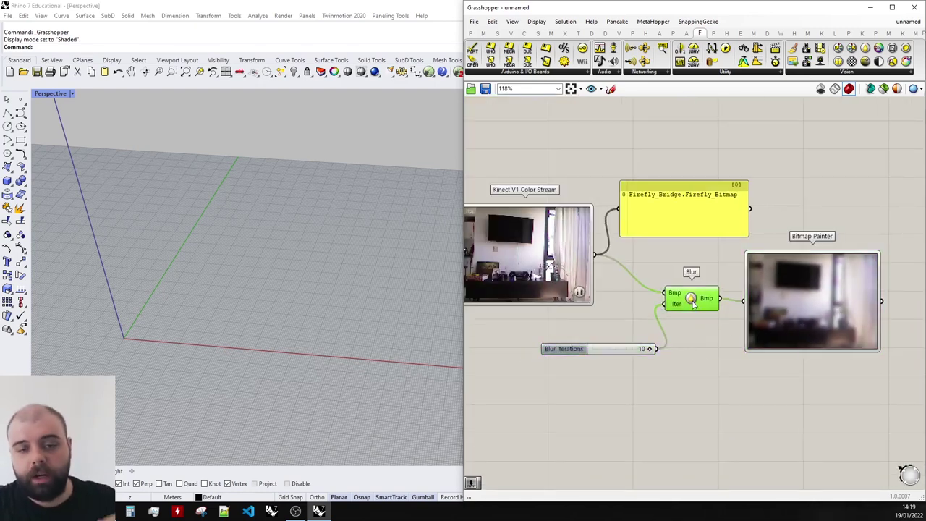
scroll(714, 315, down, 3)
drag(780, 309, 793, 309)
scroll(695, 306, up, 2)
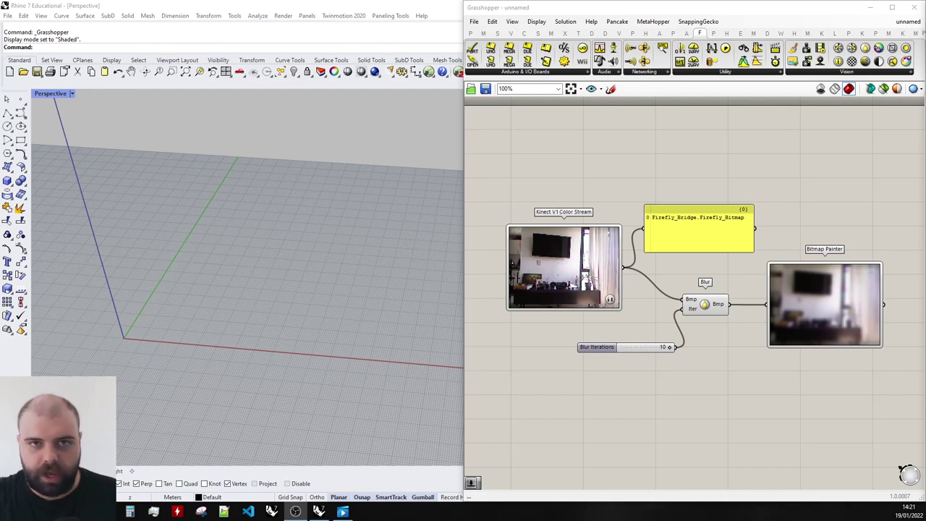
Place a Contrast component below the Blur Iterations slider and shift Blur, its slider and the Bitmap Painter to make room
scroll(528, 191, down, 3)
scroll(610, 219, up, 3)
right_drag(810, 205, 833, 138)
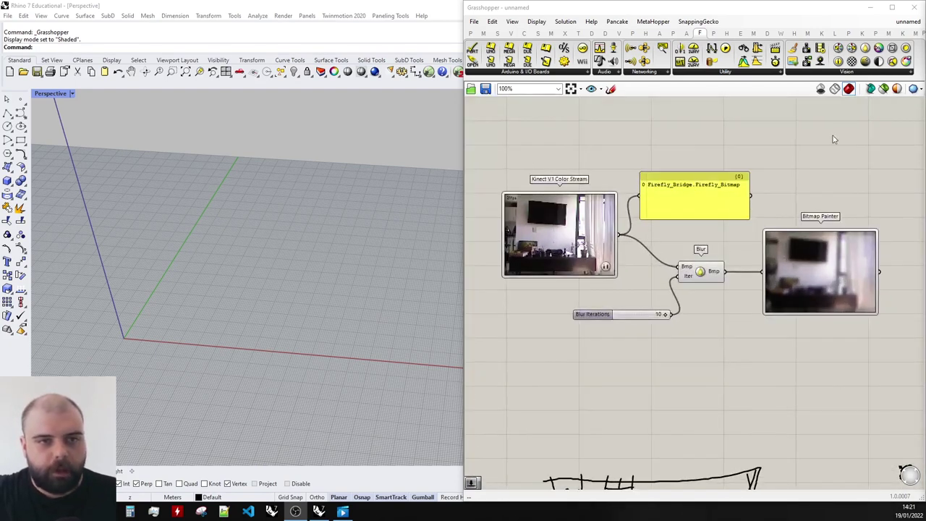
click(847, 72)
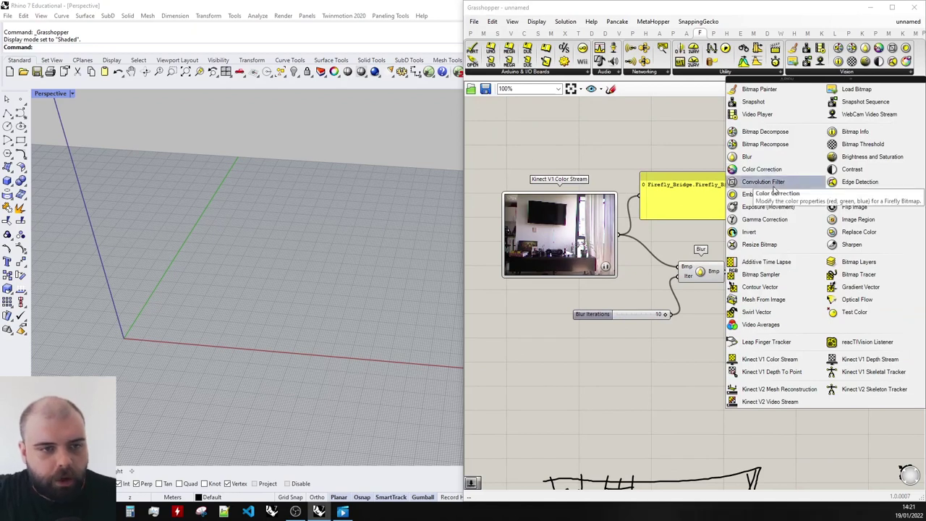
drag(856, 173, 673, 351)
scroll(678, 365, up, 1)
mouse_move(731, 324)
mouse_down()
mouse_move(621, 272)
mouse_move(739, 262)
mouse_move(717, 266)
mouse_move(730, 257)
mouse_up()
click(728, 290)
scroll(728, 289, down, 1)
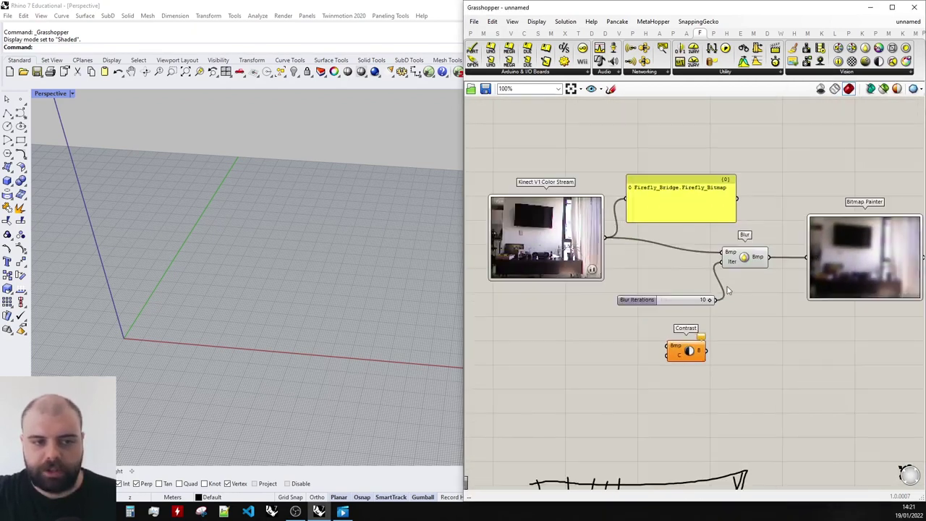
Connect the Kinect V1 Color Stream output to Contrast's Bmp input, check its C input description, and nudge Contrast to the right
scroll(697, 276, up, 3)
drag(548, 215, 695, 386)
mouse_move(690, 390)
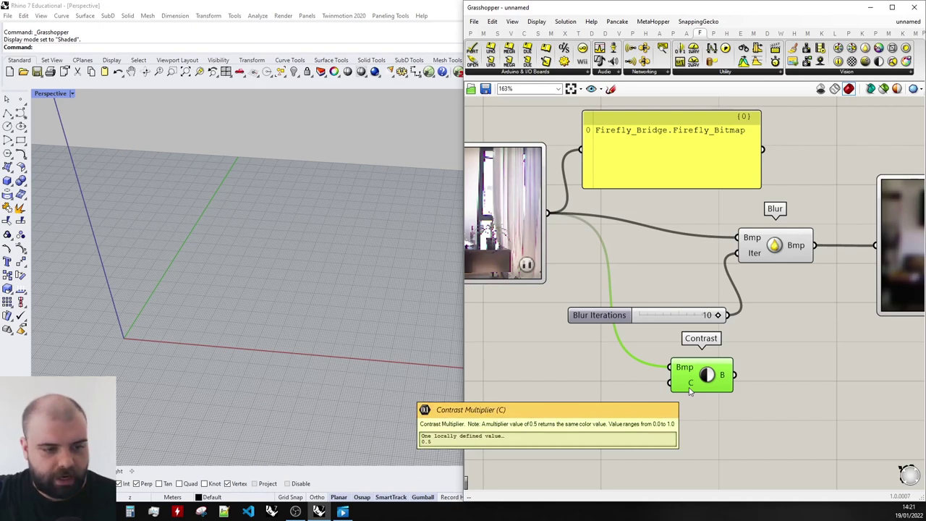
scroll(724, 364, down, 2)
click(790, 343)
drag(702, 366, 723, 368)
Add a number slider set to 0.1 below the Contrast component and connect it to its C input
click(633, 399)
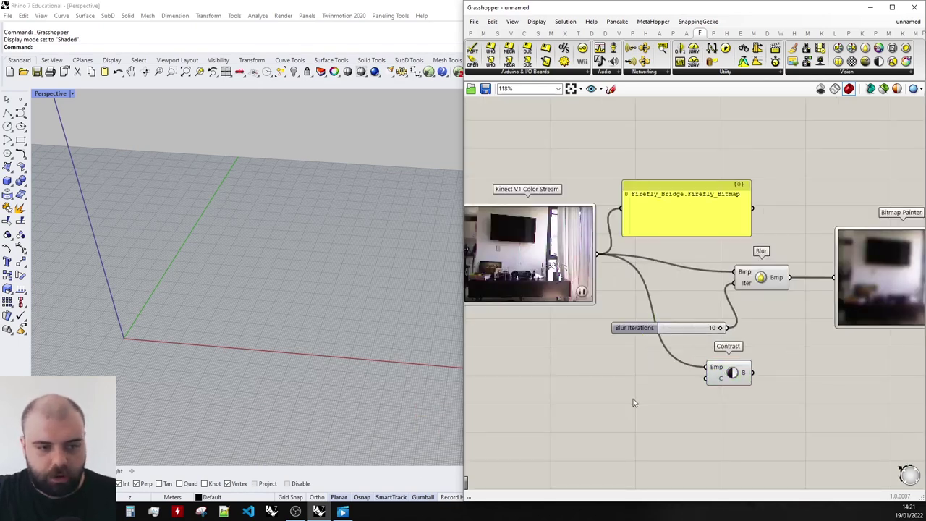
double_click(633, 403)
text(0)
key(Return)
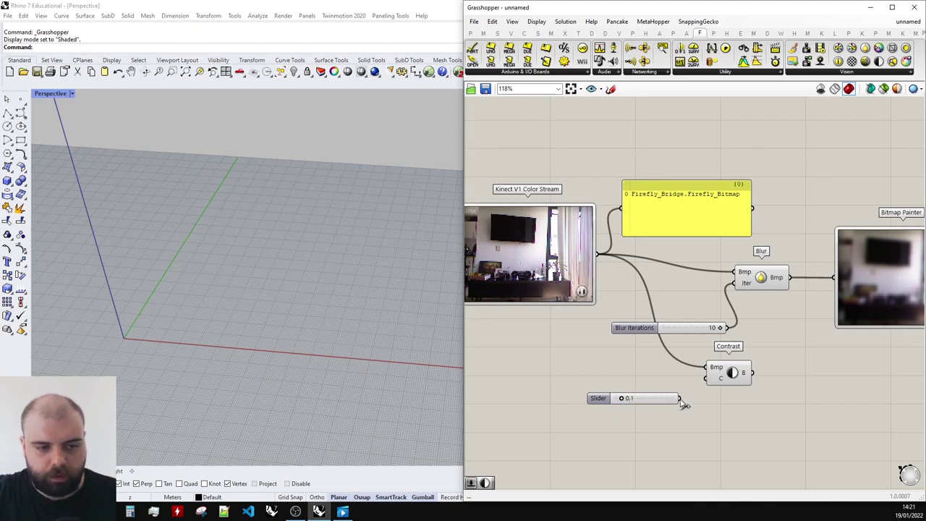
drag(701, 390, 706, 379)
Connect the Contrast output to the Bitmap Painter in place of Blur and move the painter beside the Contrast component
scroll(707, 375, up, 1)
drag(643, 385, 738, 273)
drag(788, 288, 718, 396)
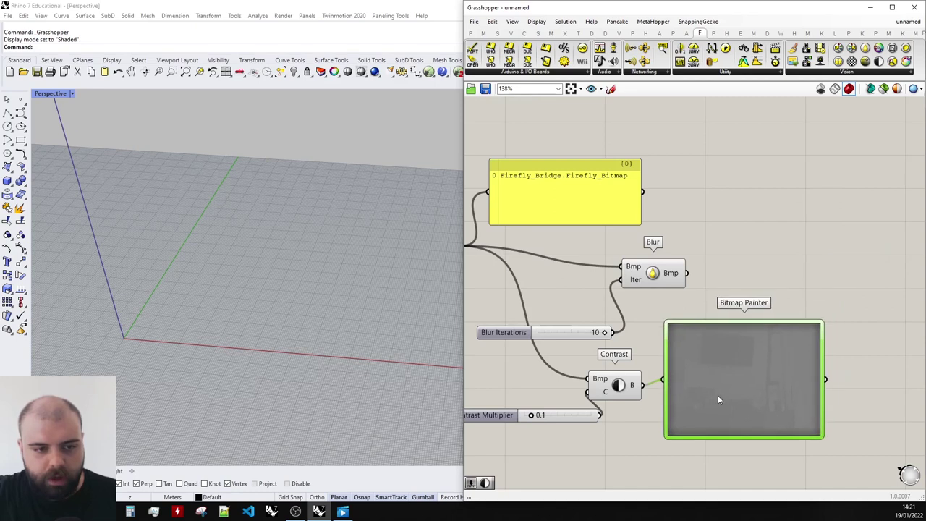
scroll(770, 391, down, 2)
scroll(776, 362, up, 1)
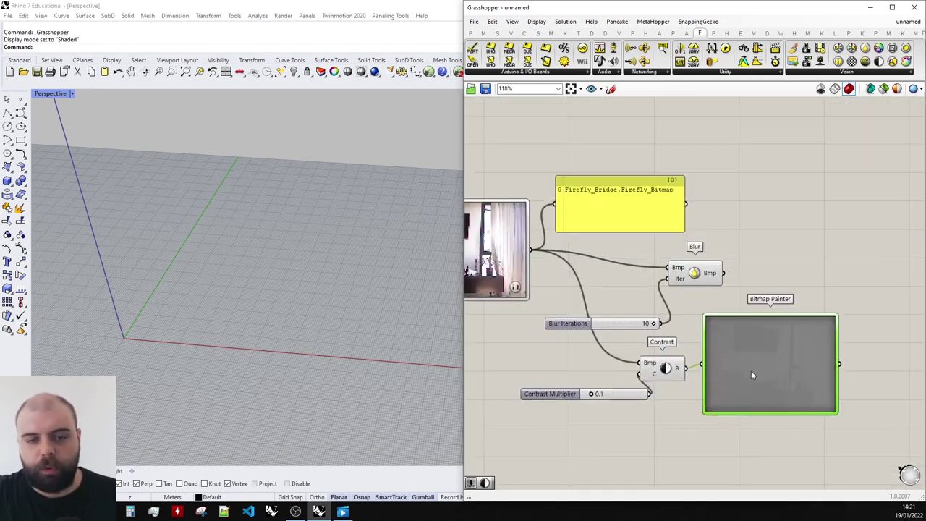
Set the Contrast Multiplier to 0.9 and shift Contrast, its slider and the Bitmap Painter farther from Blur
scroll(693, 376, up, 1)
scroll(574, 398, up, 1)
mouse_move(574, 399)
mouse_down()
mouse_move(648, 398)
mouse_move(637, 396)
mouse_up()
scroll(571, 389, down, 3)
drag(787, 443, 598, 337)
drag(631, 368, 722, 353)
click(690, 320)
Connect the Blur output to Contrast's Bmp input in place of the color stream and inspect the Bitmap Painter preview
scroll(688, 319, up, 4)
click(650, 272)
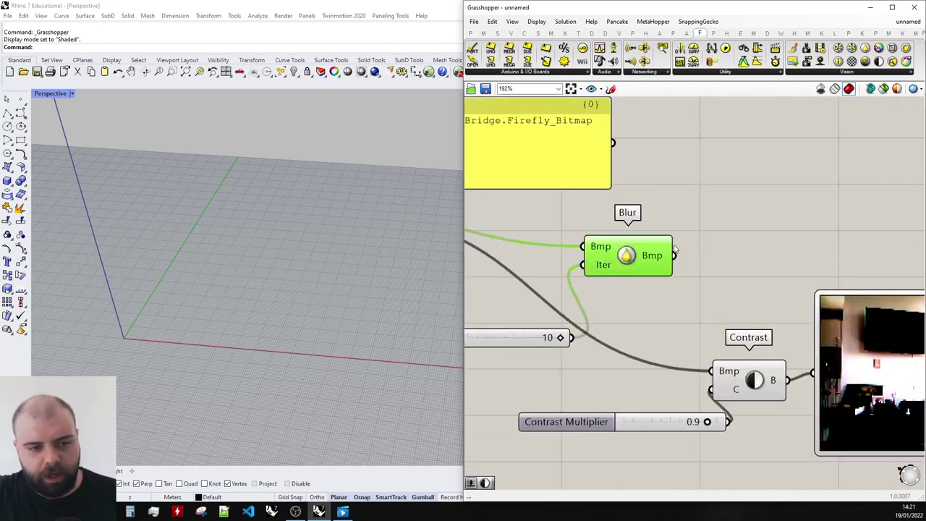
drag(675, 255, 711, 371)
scroll(650, 369, down, 2)
scroll(650, 369, down, 3)
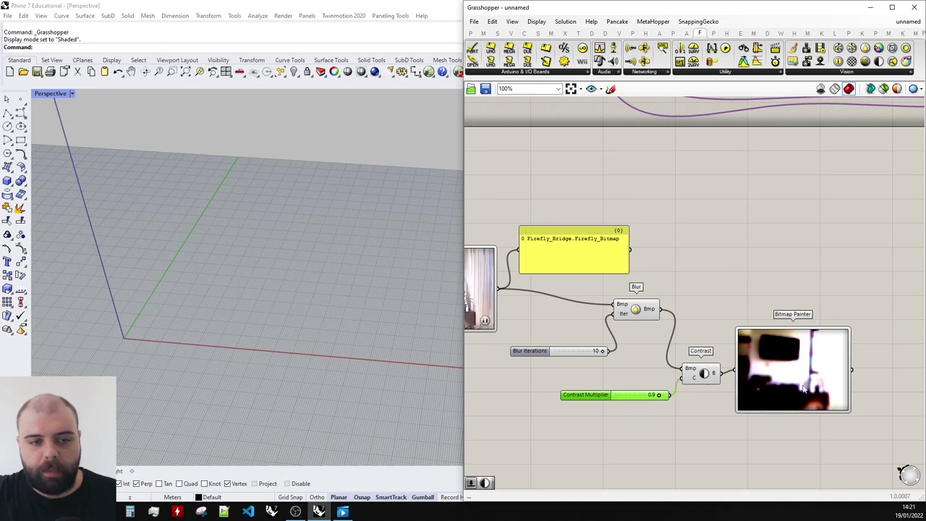
scroll(804, 361, up, 5)
scroll(786, 329, down, 2)
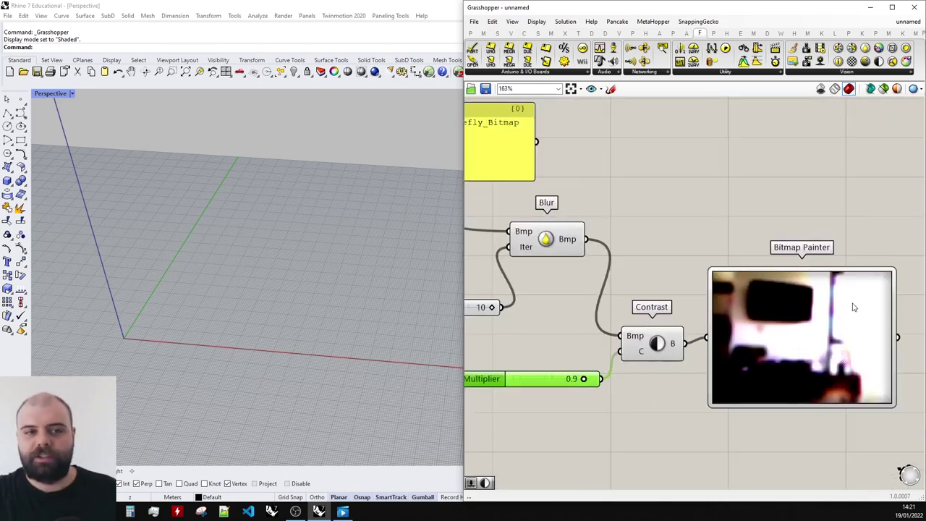
scroll(852, 304, down, 2)
click(861, 73)
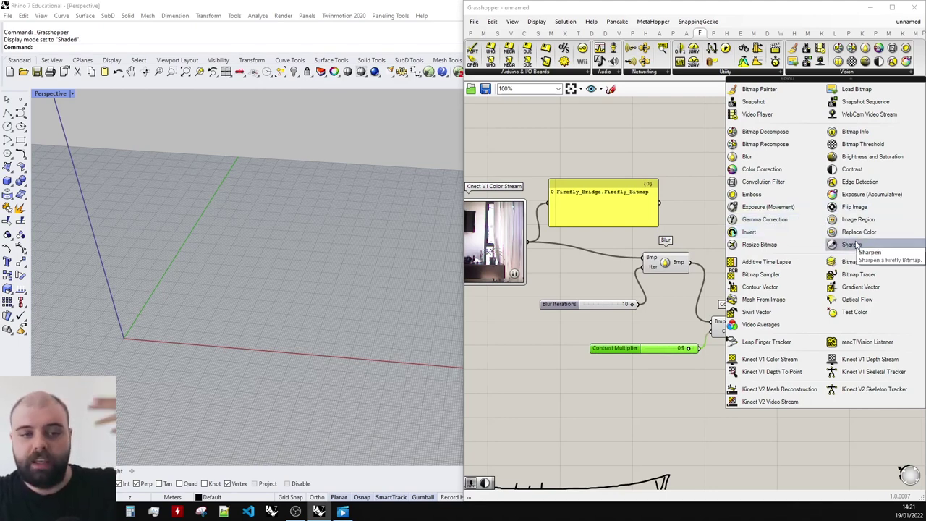
Move Contrast and its slider up beside Blur, and bring the Blur Iterations slider closer beneath Blur
drag(784, 437, 647, 356)
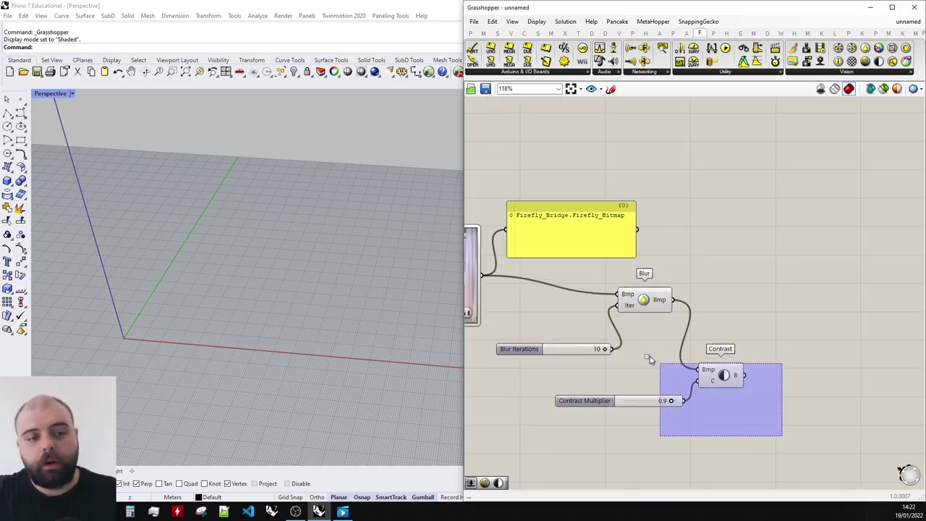
drag(724, 376, 783, 317)
click(666, 366)
drag(585, 353, 581, 334)
scroll(707, 297, down, 1)
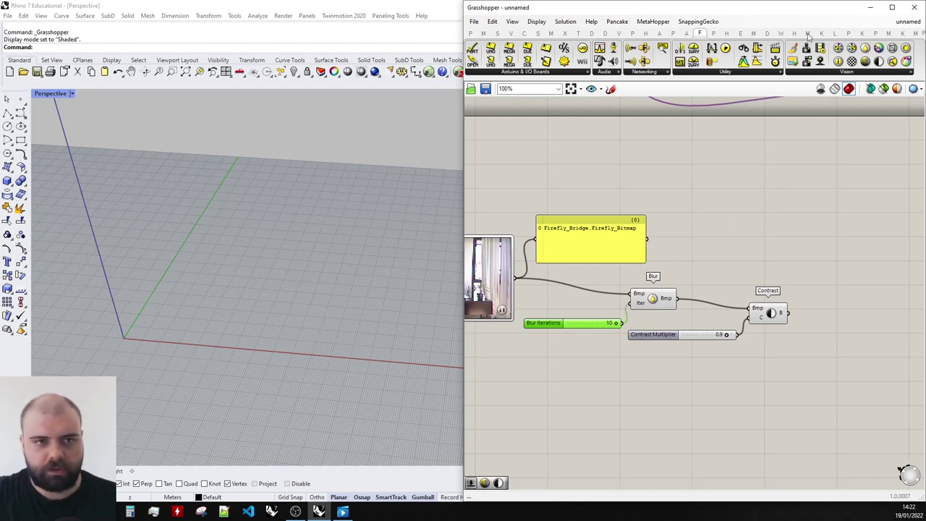
click(848, 72)
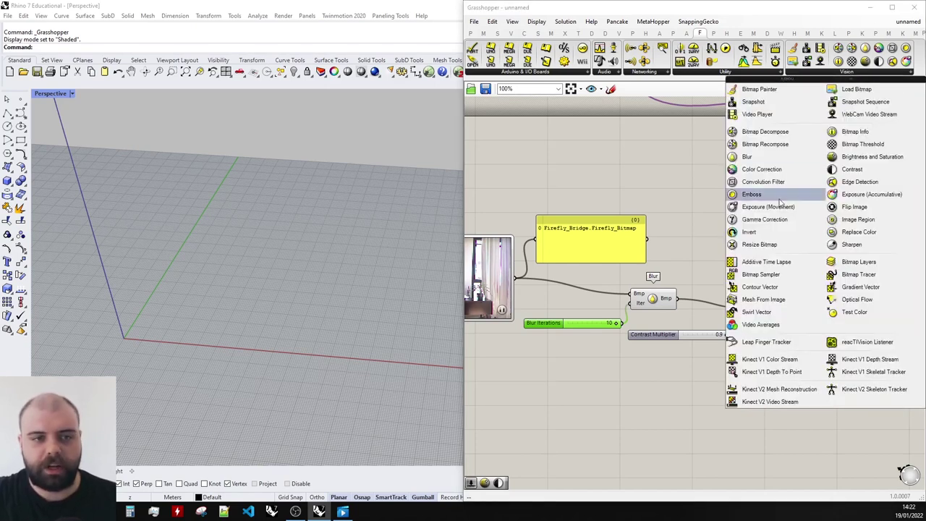
click(710, 171)
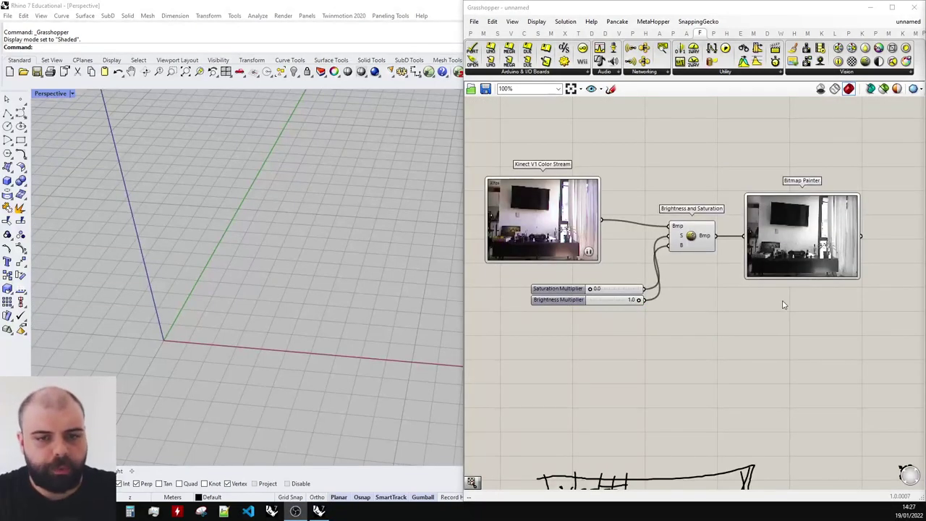
Vary the Brightness and Saturation sliders, leaving the Saturation Multiplier at 0.5 and the Brightness Multiplier at 1.0
scroll(682, 230, up, 4)
scroll(717, 249, down, 3)
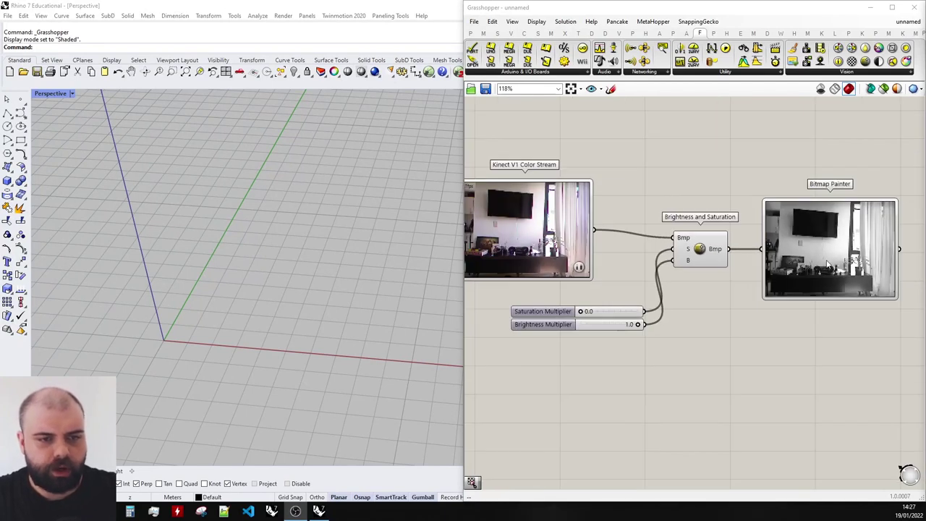
drag(580, 312, 685, 296)
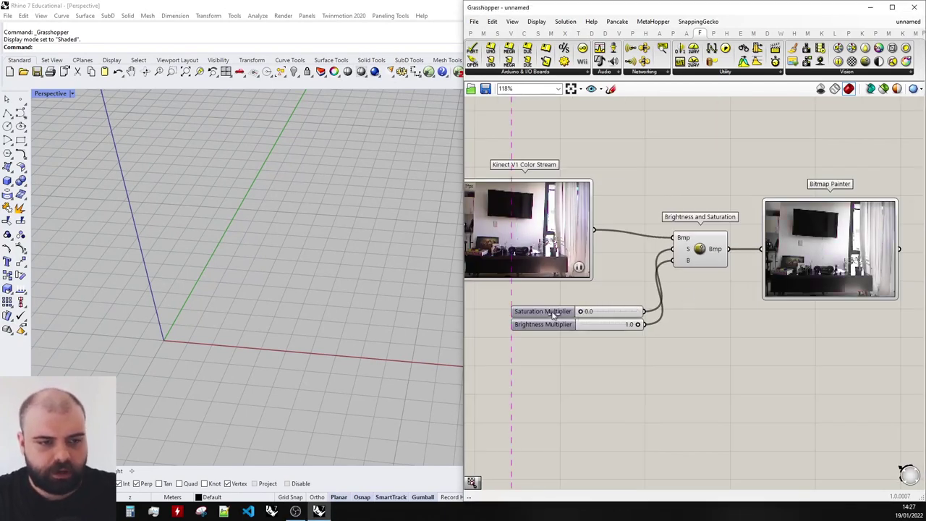
mouse_move(637, 324)
mouse_down()
mouse_move(583, 325)
mouse_move(639, 323)
mouse_up()
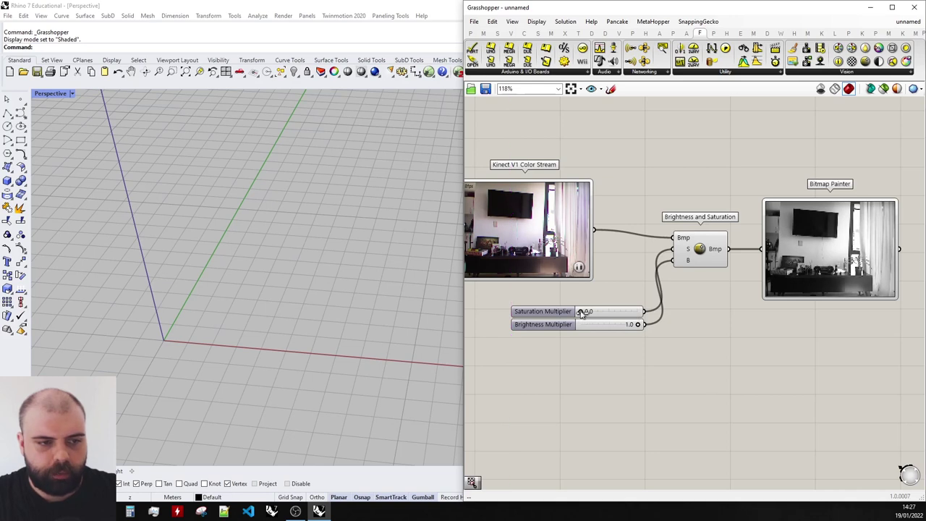
scroll(610, 312, down, 2)
click(777, 220)
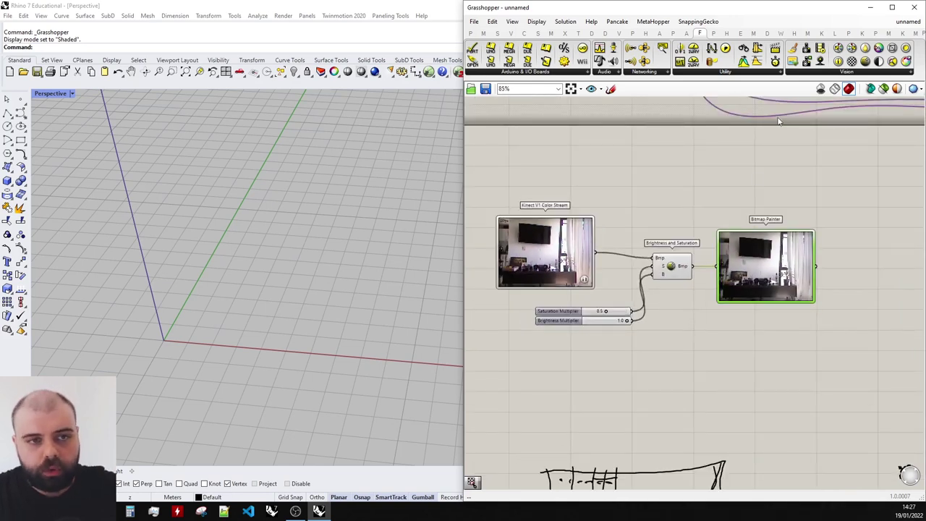
Place a Kinect V1 Depth Stream component below the Kinect V1 Color Stream and its multiplier sliders
click(836, 74)
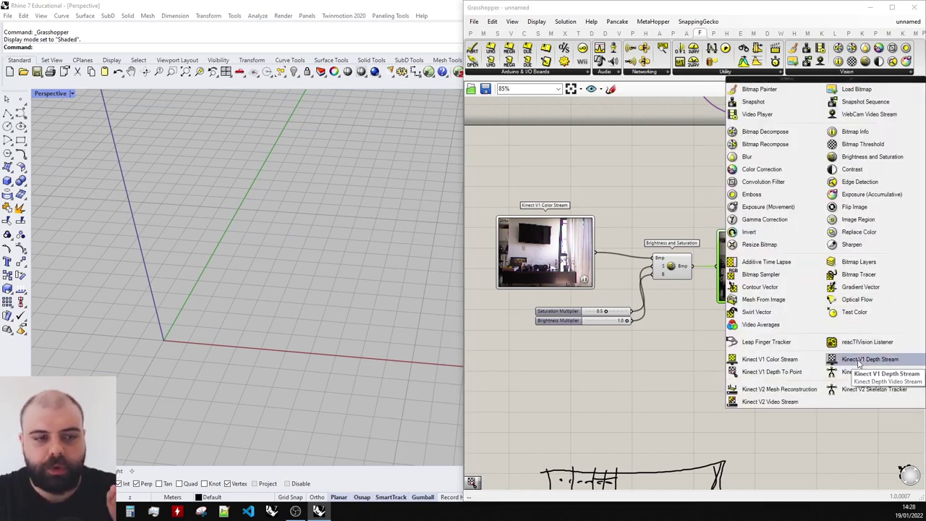
click(859, 363)
scroll(754, 317, down, 2)
scroll(612, 350, up, 5)
click(619, 351)
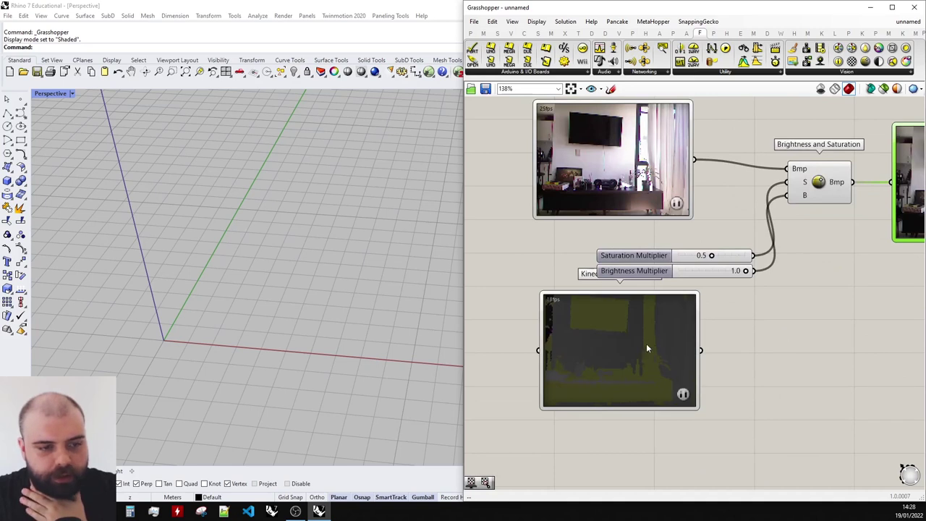
click(652, 350)
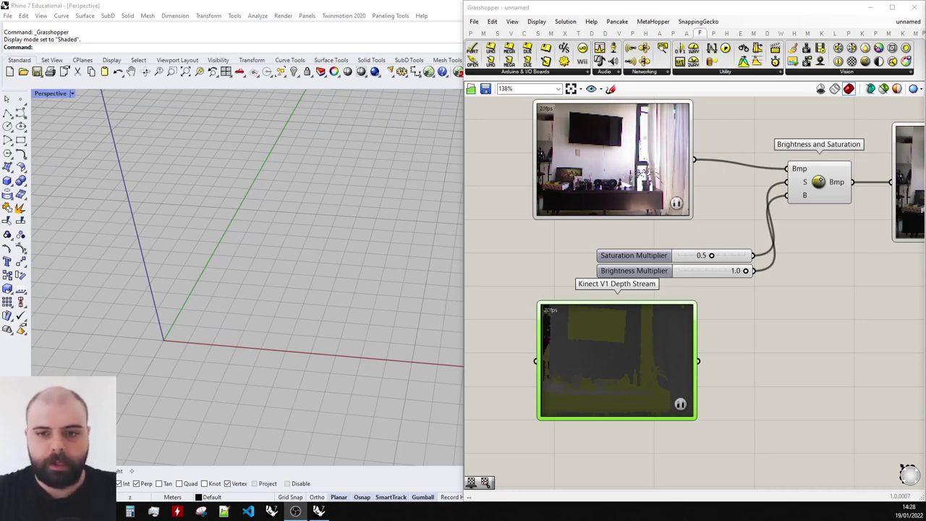
Move the Depth Stream beside the Color Stream for comparison and return it to its place below
scroll(781, 246, down, 2)
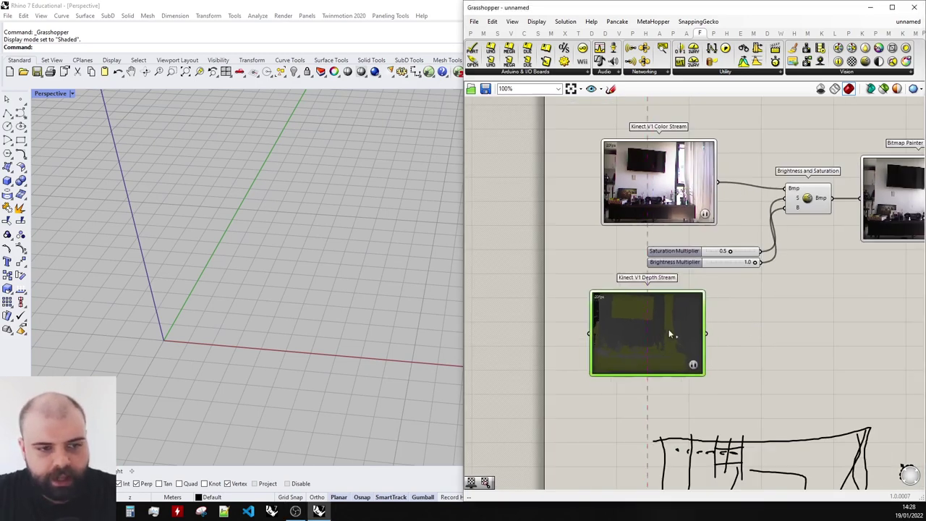
scroll(738, 319, up, 1)
scroll(682, 330, down, 2)
drag(670, 326, 562, 201)
scroll(523, 171, up, 3)
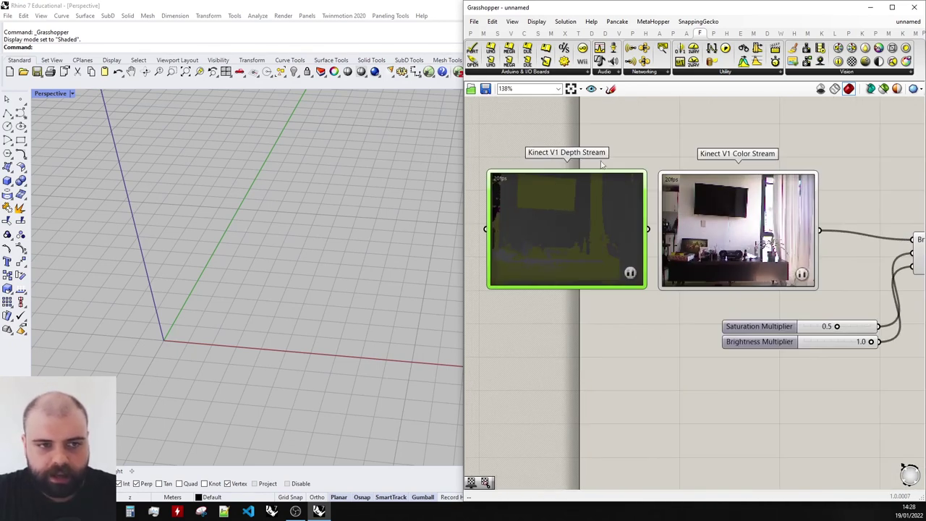
drag(602, 194, 760, 386)
scroll(760, 383, down, 2)
scroll(760, 380, up, 3)
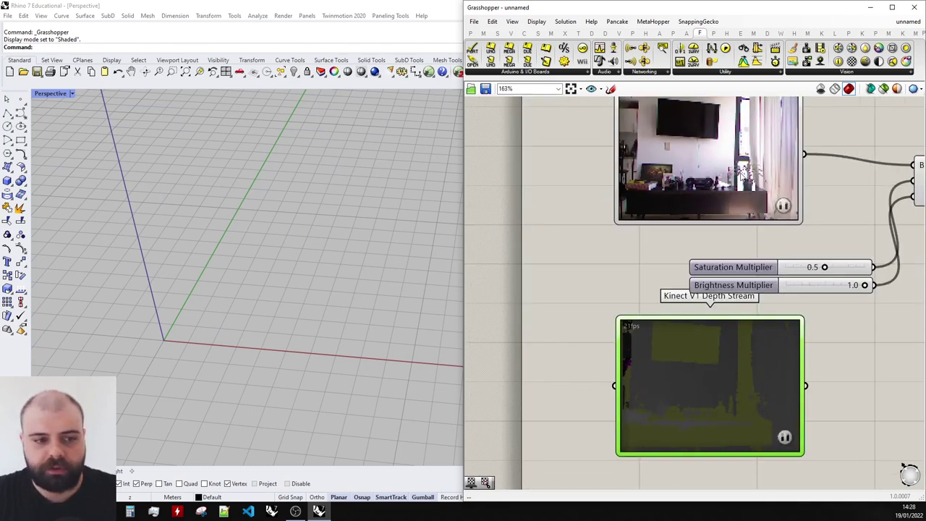
Examine the Kinect V1 Depth Stream image up close and compare it with the Color Stream image
scroll(733, 312, down, 2)
scroll(679, 344, up, 4)
scroll(567, 262, down, 1)
drag(705, 271, 714, 265)
scroll(682, 265, down, 1)
scroll(648, 271, up, 2)
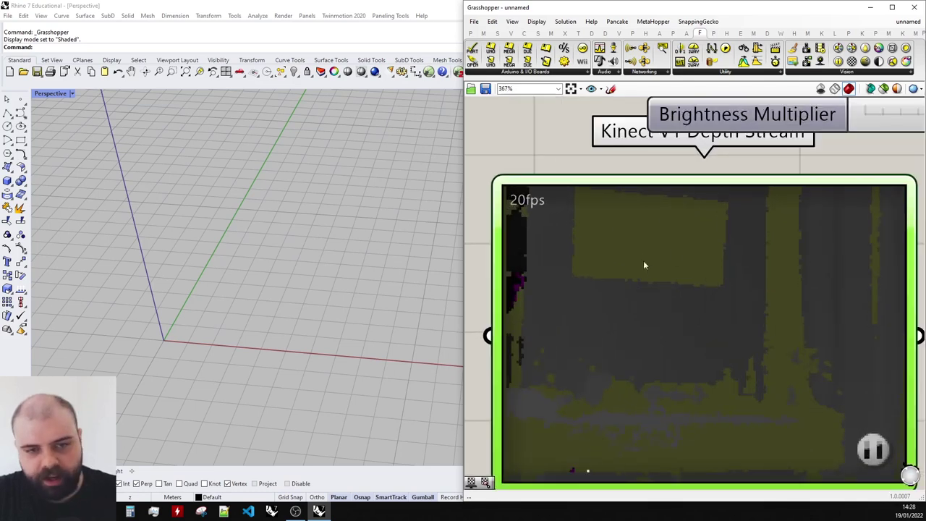
scroll(674, 253, down, 1)
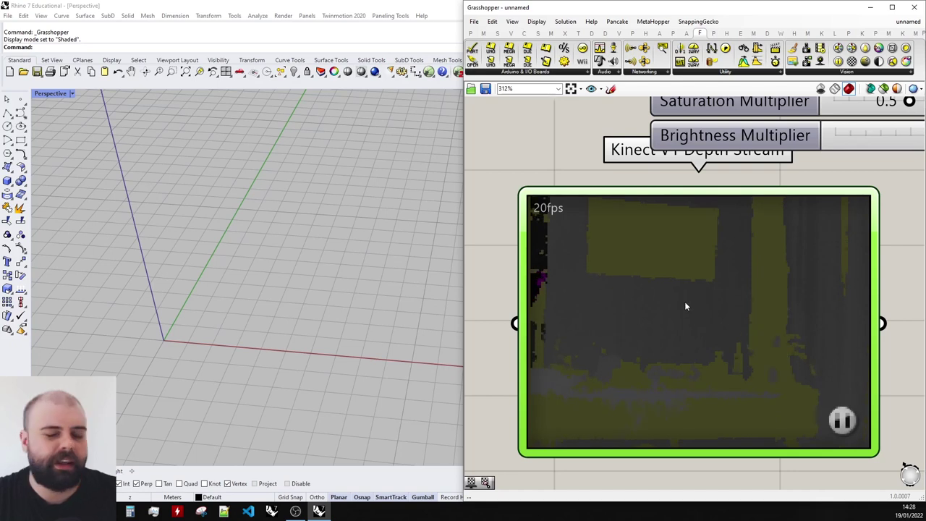
scroll(684, 304, down, 4)
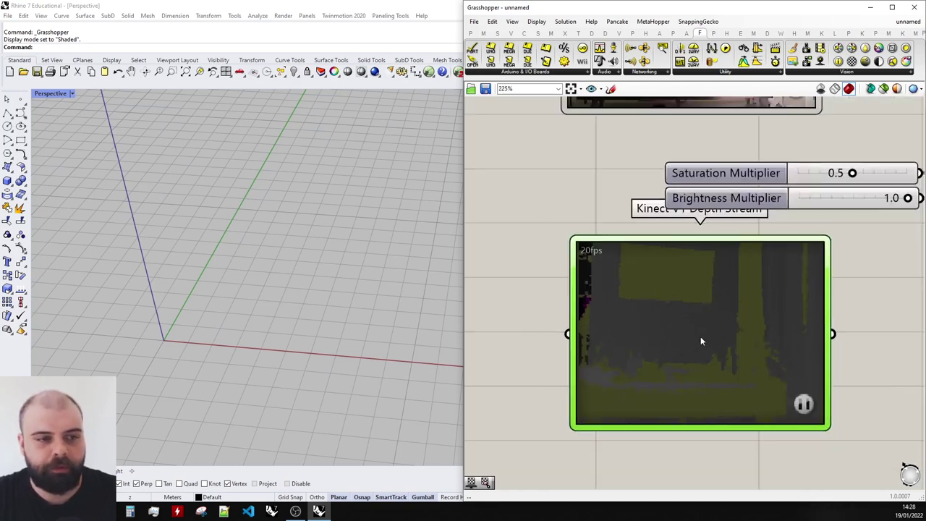
scroll(605, 347, up, 1)
scroll(614, 394, down, 3)
scroll(619, 192, up, 4)
scroll(654, 138, down, 5)
scroll(670, 333, up, 7)
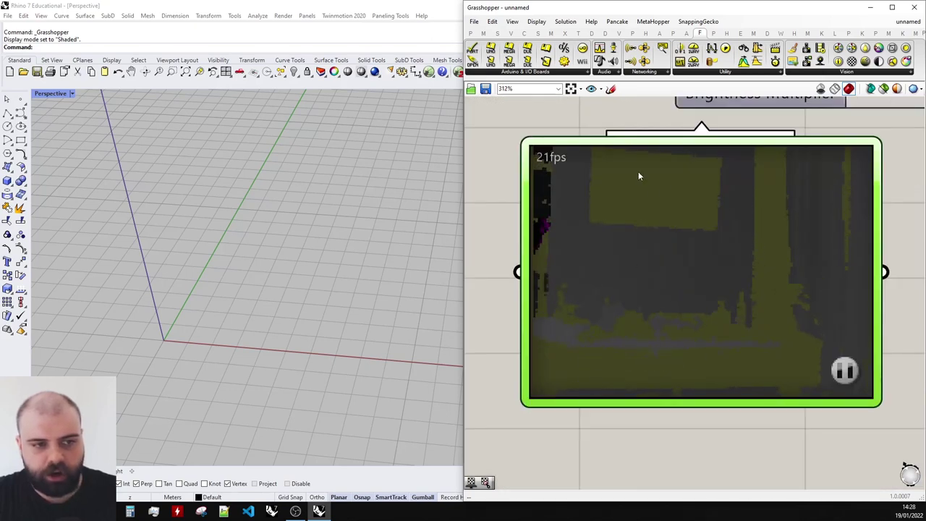
scroll(610, 358, down, 5)
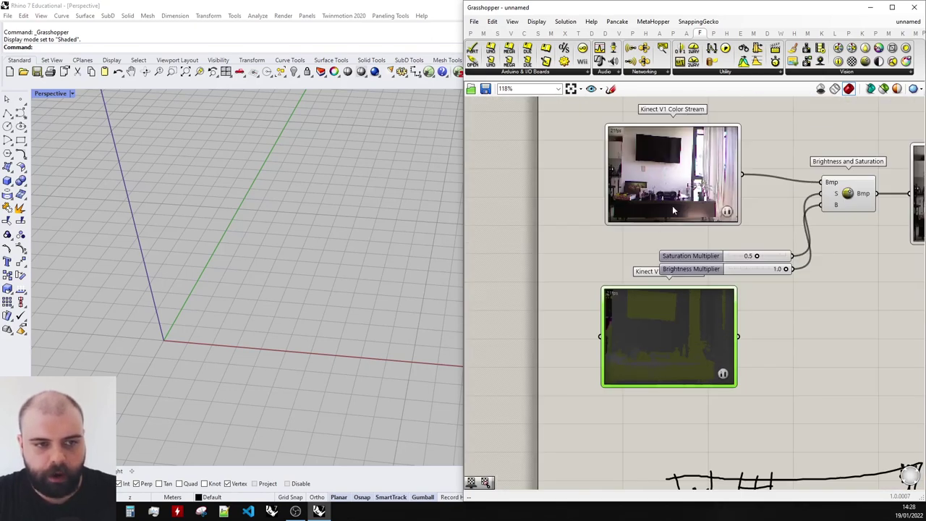
scroll(652, 340, up, 3)
scroll(649, 340, down, 2)
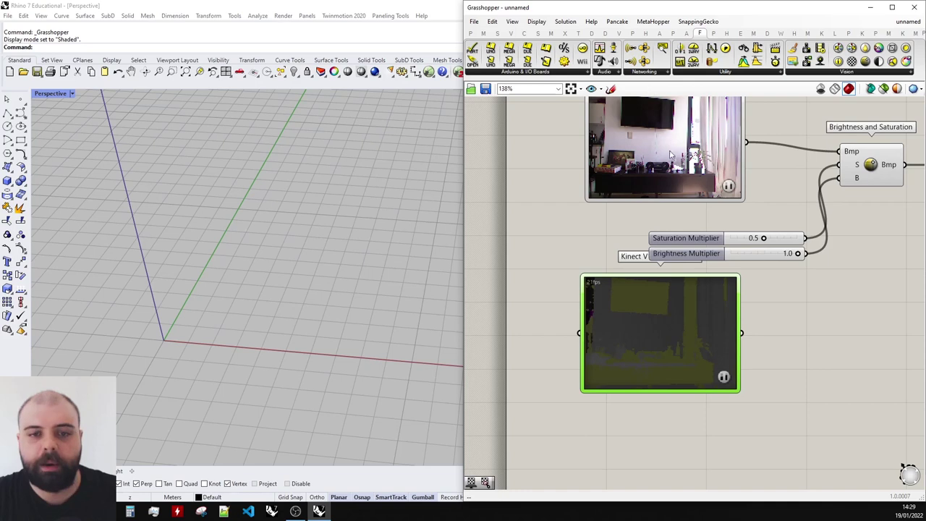
Move the Kinect V1 Depth Stream slightly lower so its label clears the Brightness Multiplier slider
drag(681, 324, 685, 340)
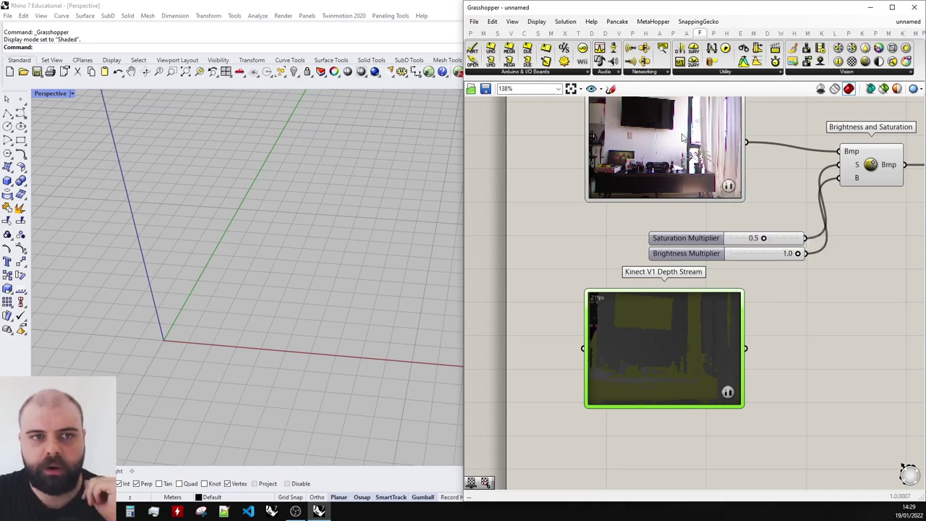
scroll(694, 133, down, 2)
scroll(825, 210, up, 1)
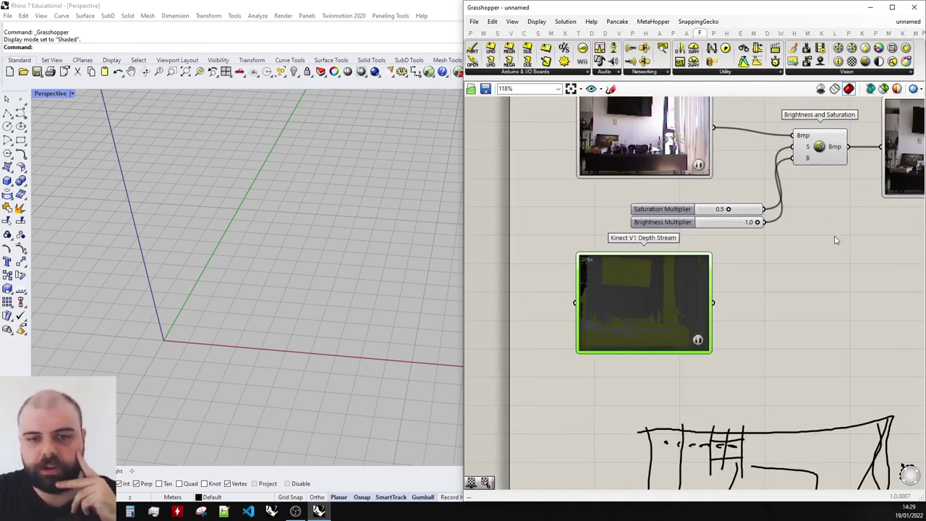
Place a Kinect V1 Depth To Point component beside the Depth Stream and connect the stream to its Bmp input
click(849, 71)
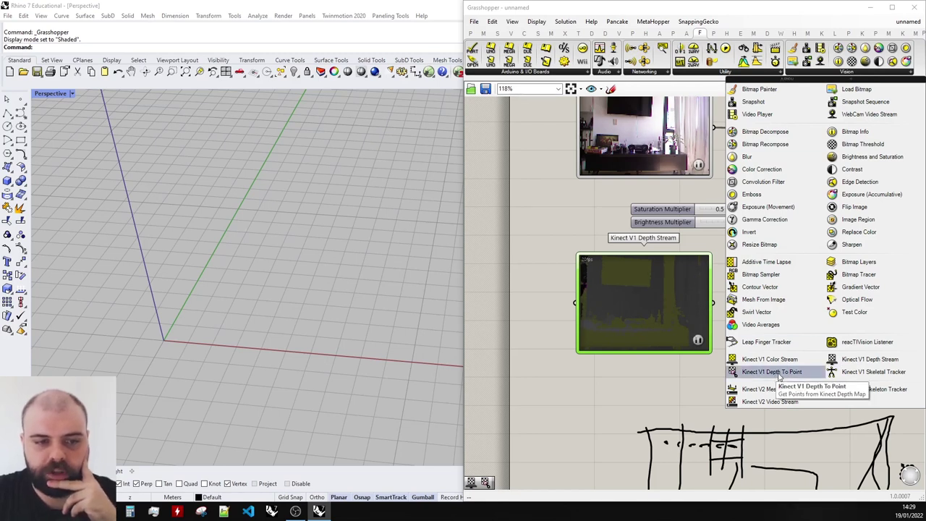
click(777, 377)
click(811, 314)
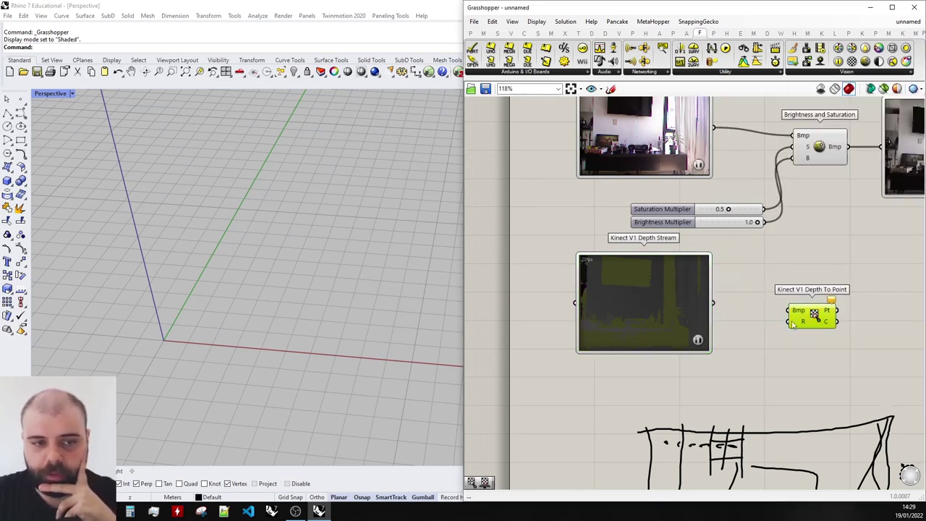
scroll(794, 325, up, 2)
scroll(740, 270, down, 1)
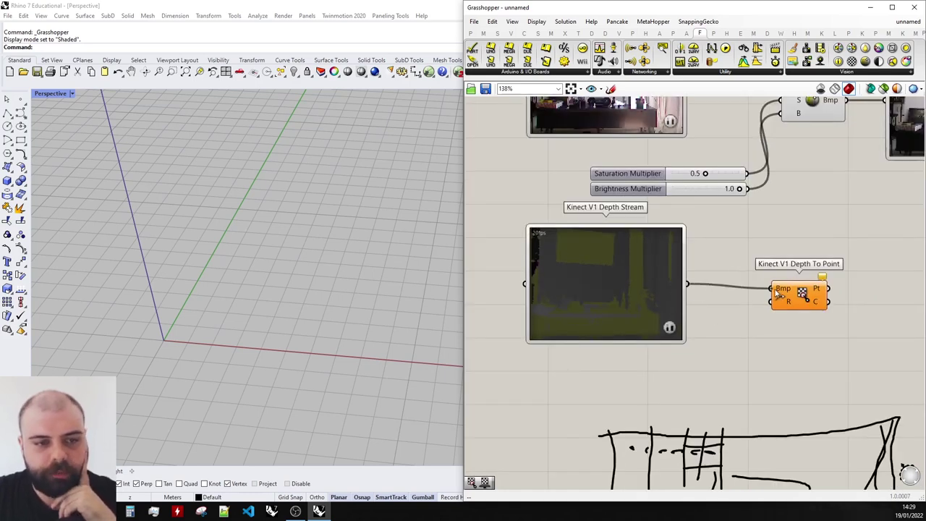
drag(776, 291, 775, 290)
Examine the Kinect depth point cloud from several angles in the Rhino Perspective viewport
right_drag(291, 294, 296, 273)
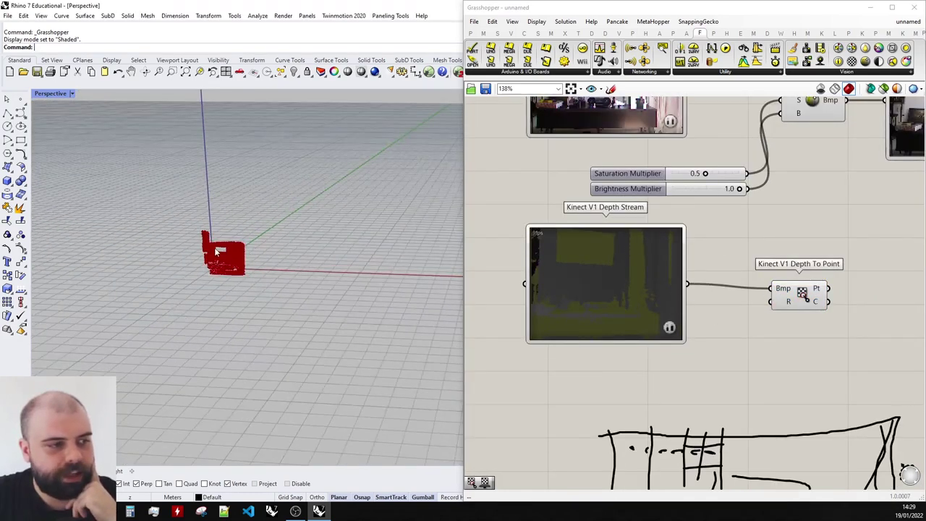
scroll(218, 252, up, 8)
right_drag(222, 257, 331, 241)
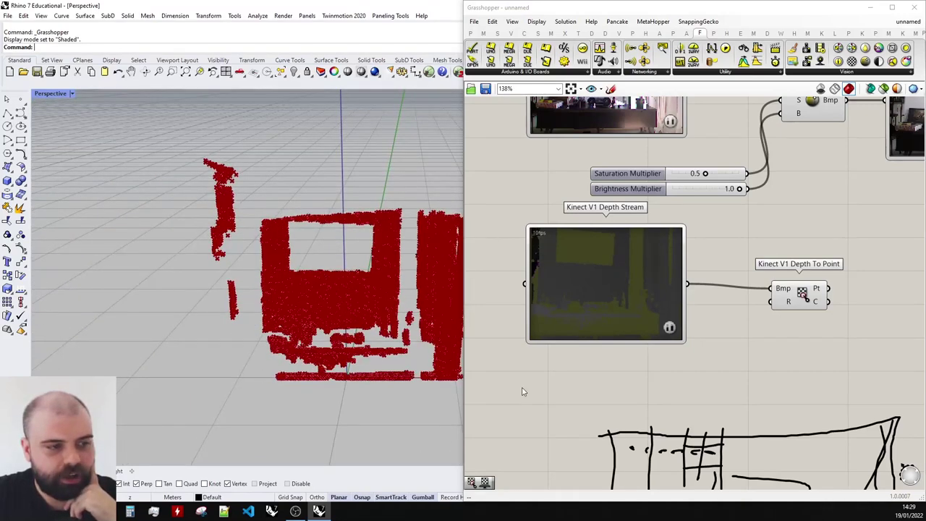
scroll(246, 286, down, 6)
mouse_move(204, 287)
right_down()
mouse_move(246, 292)
mouse_move(258, 283)
mouse_move(221, 285)
right_up()
scroll(246, 292, down, 4)
scroll(352, 257, up, 7)
right_drag(354, 262, 339, 266)
scroll(373, 292, up, 7)
scroll(368, 283, down, 4)
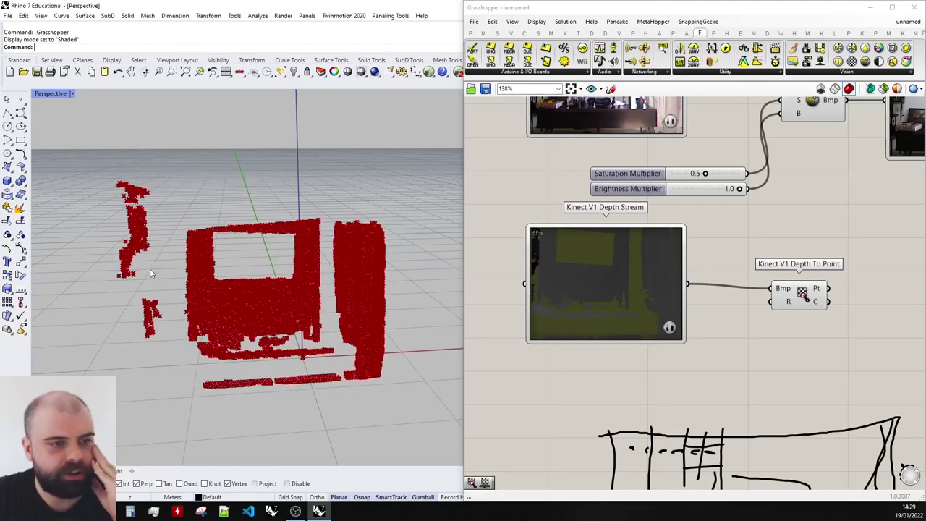
right_drag(423, 293, 217, 288)
scroll(115, 199, up, 6)
right_drag(114, 203, 386, 238)
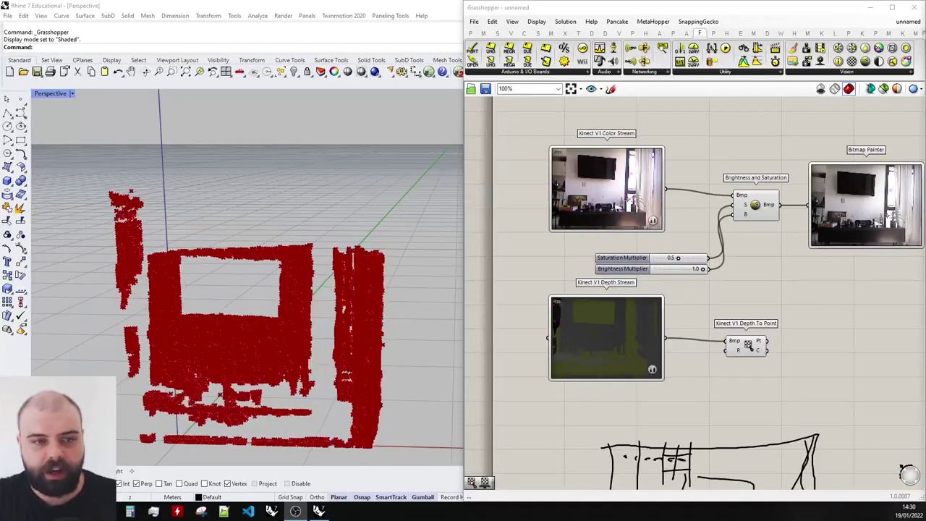
Select the Kinect V1 Depth To Point component and nudge it slightly upward beside the Depth Stream
scroll(690, 325, up, 2)
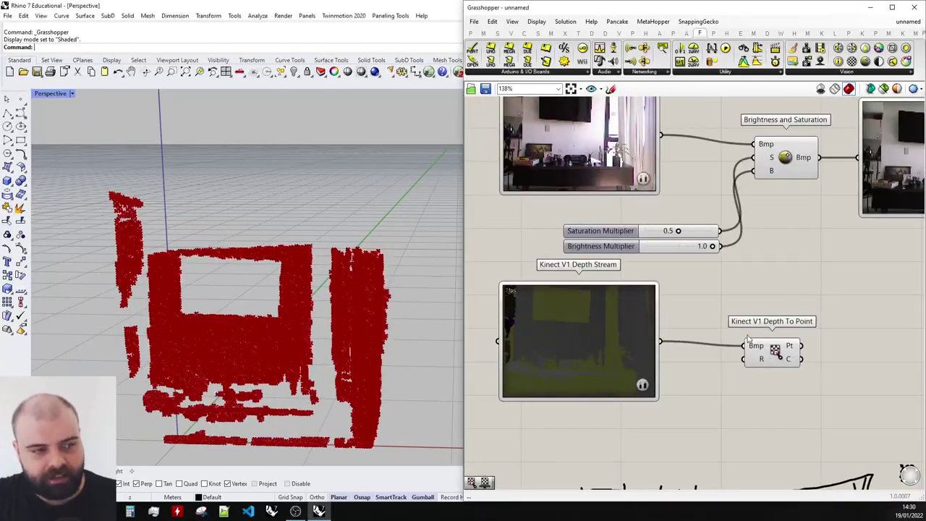
click(780, 353)
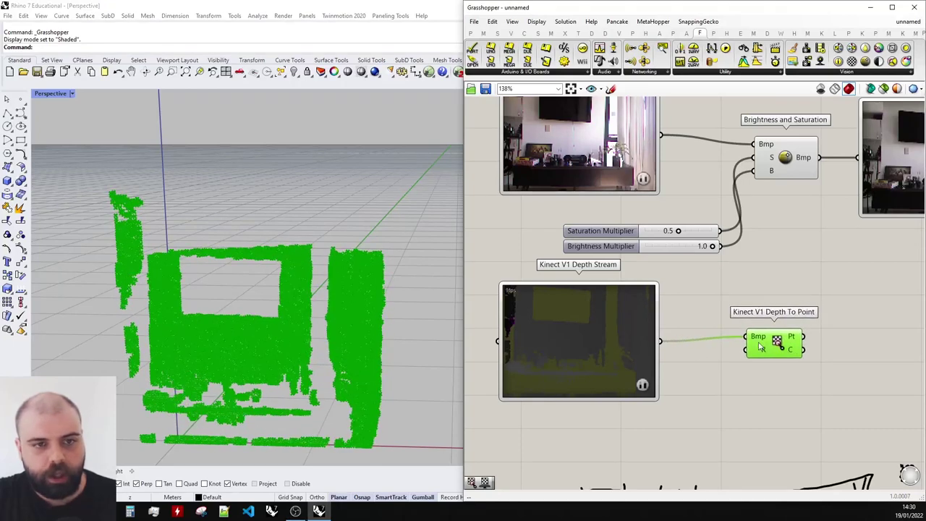
Inspect the Bitmap Painter preview and the Pt and C outputs of the Kinect V1 Depth To Point component
scroll(720, 288, down, 3)
scroll(720, 288, up, 4)
click(806, 258)
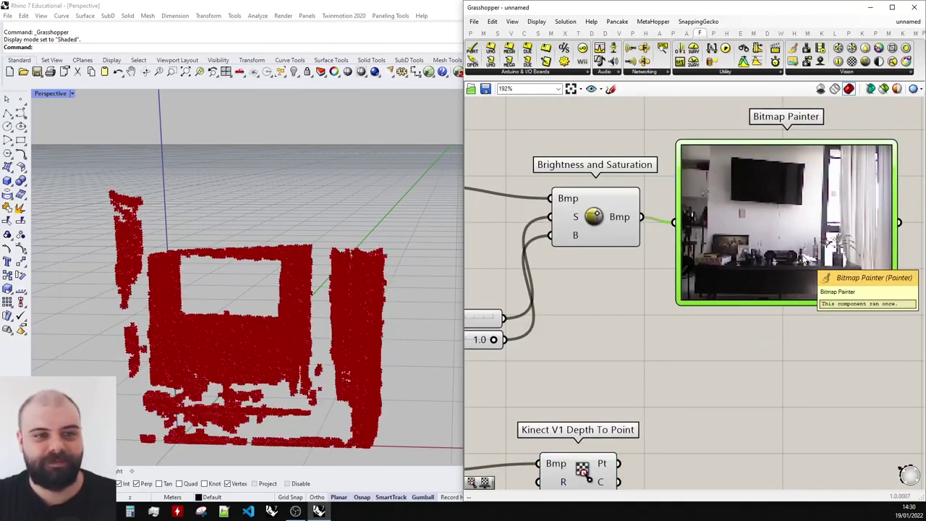
scroll(806, 261, down, 4)
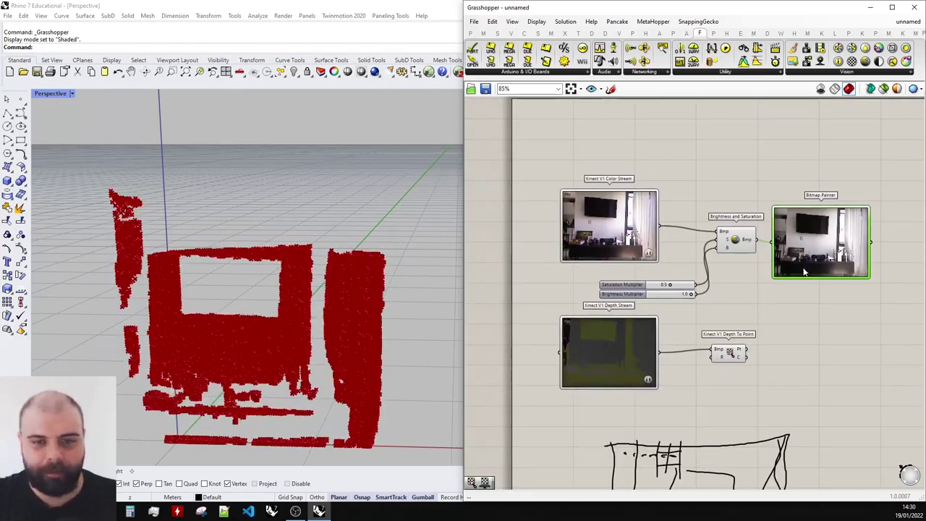
scroll(764, 353, up, 3)
drag(637, 294, 790, 396)
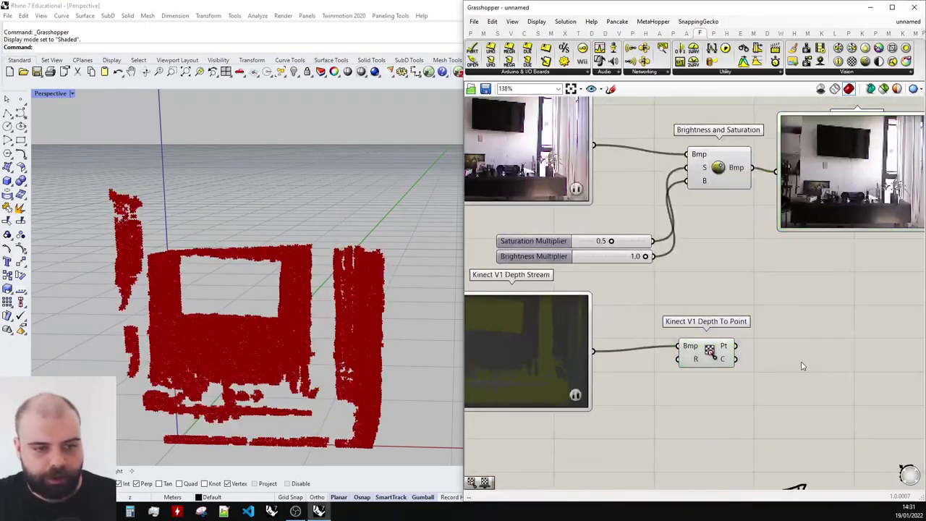
scroll(802, 367, up, 3)
mouse_move(665, 326)
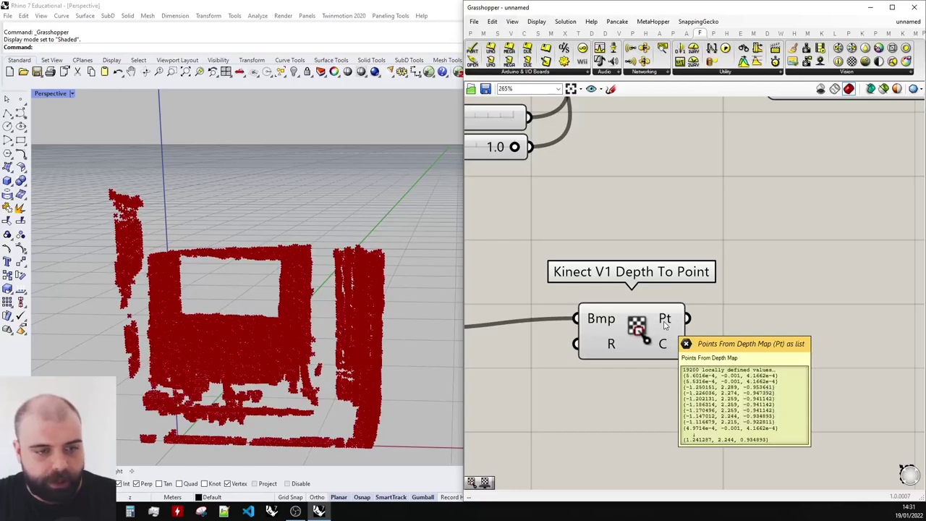
mouse_move(672, 350)
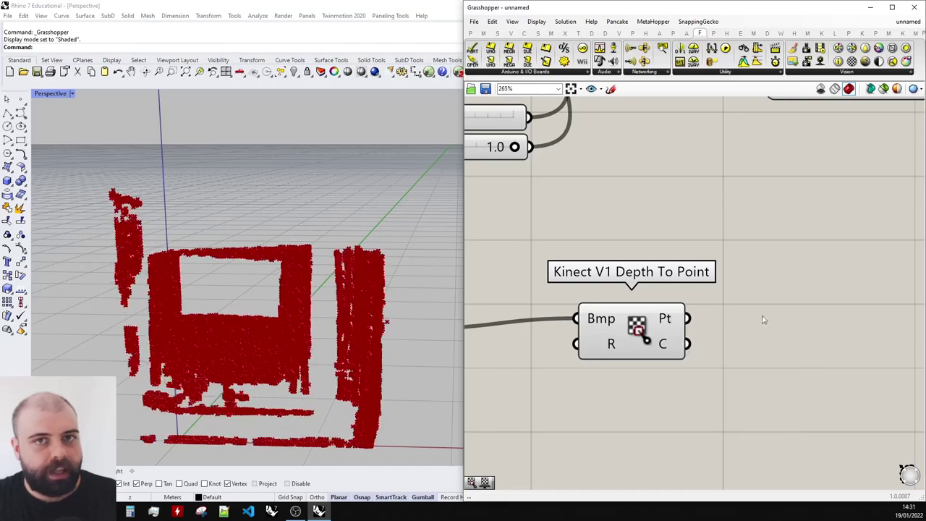
Set the Kinect V1 Depth Stream's video resolution to 40px x 30px and check the Depth To Point component's Pt output
scroll(804, 326, down, 3)
scroll(660, 301, up, 3)
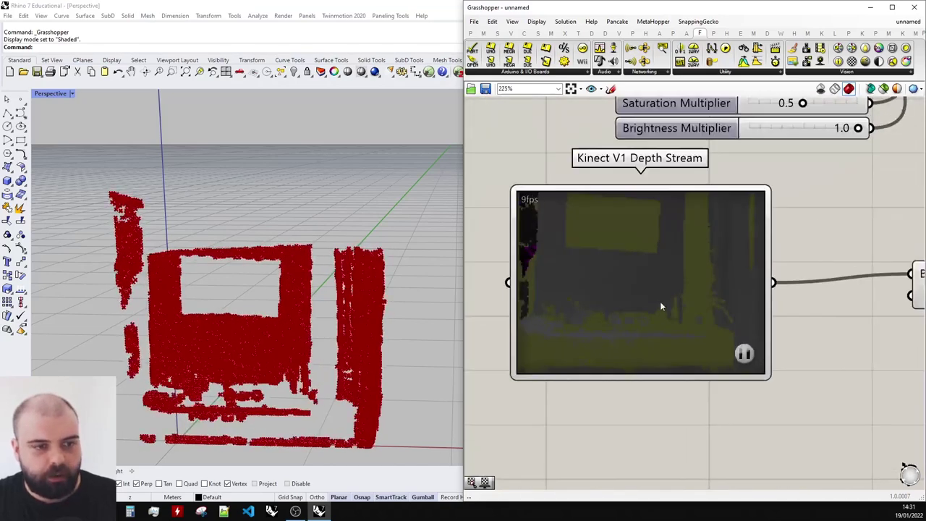
right_click(643, 256)
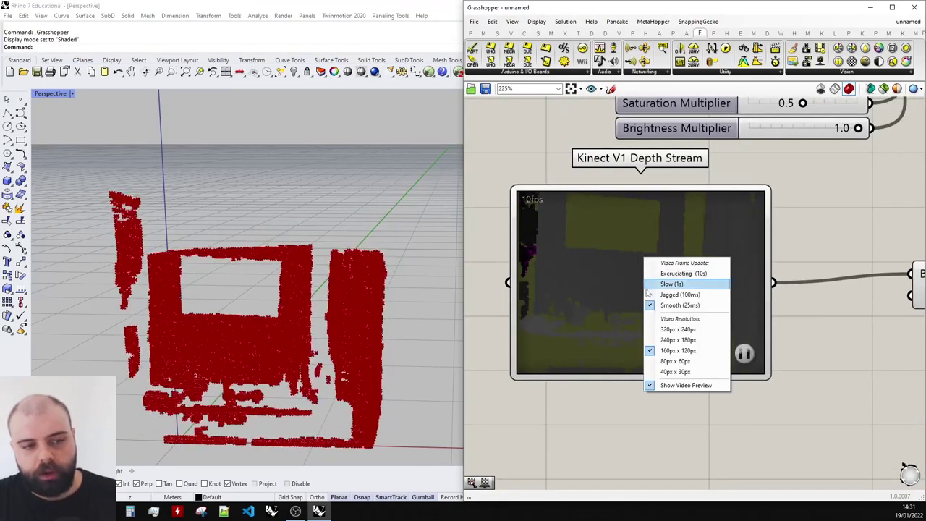
click(674, 372)
scroll(550, 304, down, 3)
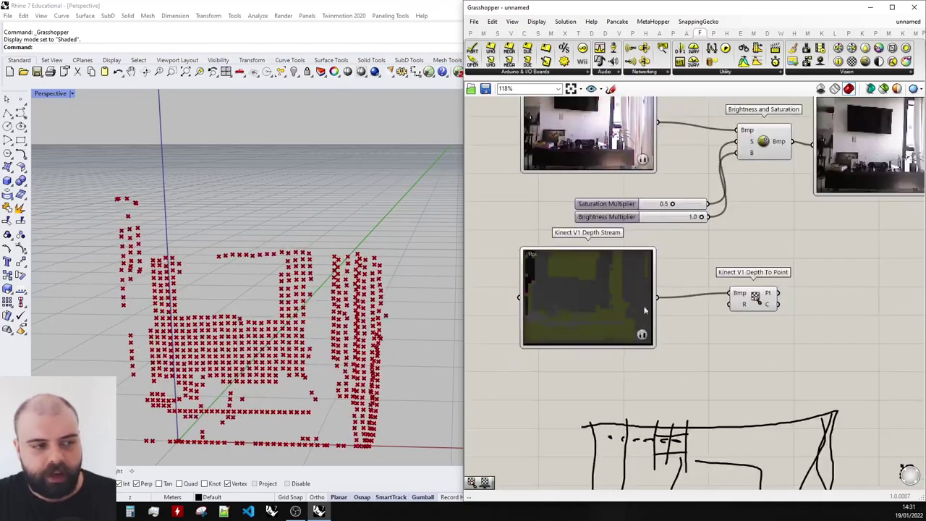
scroll(726, 308, up, 4)
mouse_move(723, 305)
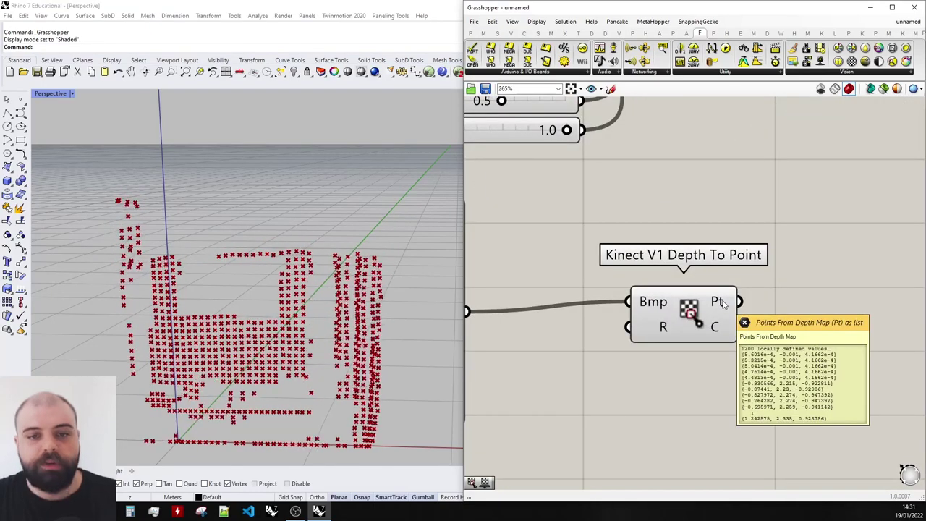
scroll(723, 304, down, 3)
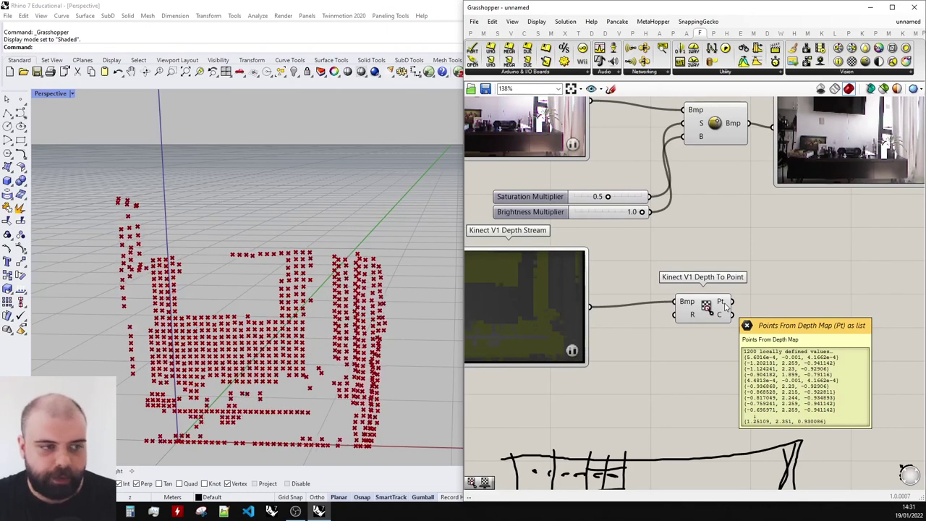
Set the Kinect V1 Depth Stream's video resolution to 80px x 60px
scroll(804, 312, down, 2)
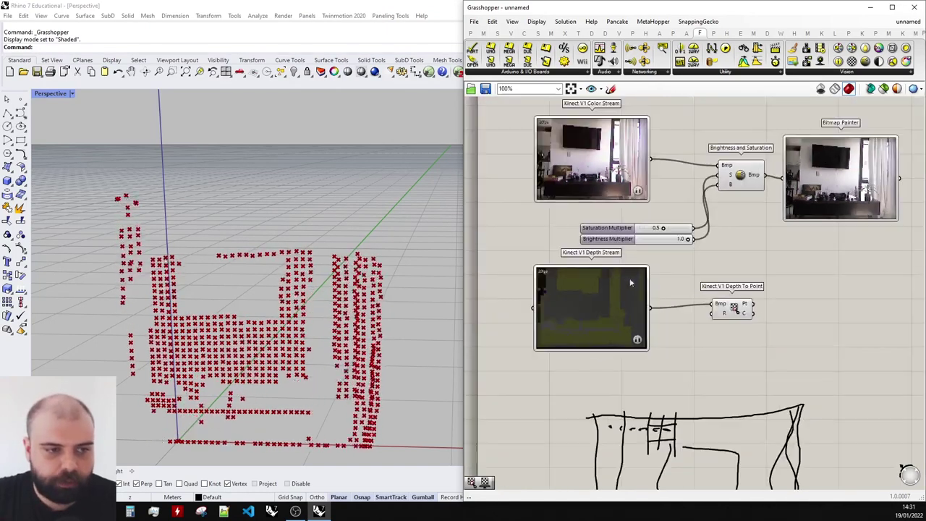
scroll(625, 282, up, 2)
right_click(621, 307)
click(652, 411)
scroll(814, 307, up, 2)
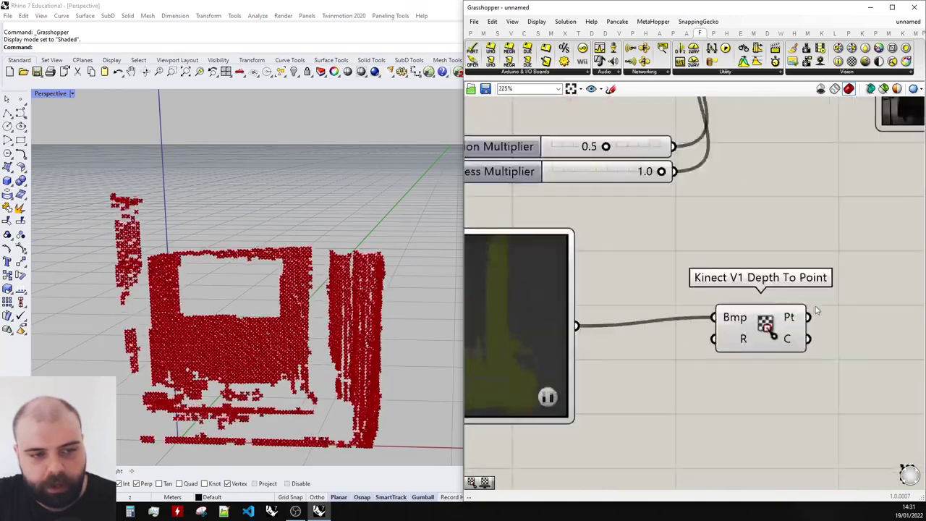
scroll(808, 320, down, 2)
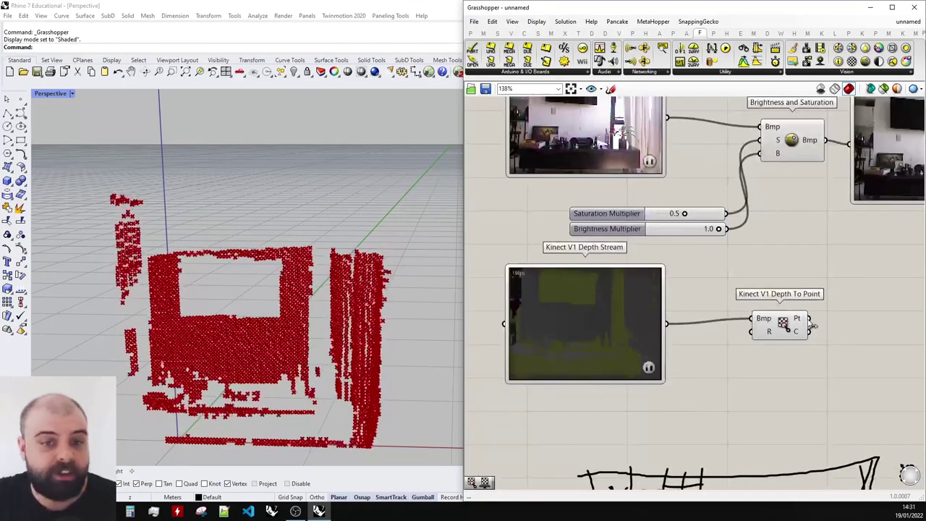
Set the Kinect V1 Depth Stream's video resolution to 160px x 120px and inspect the list of depth points
right_click(622, 336)
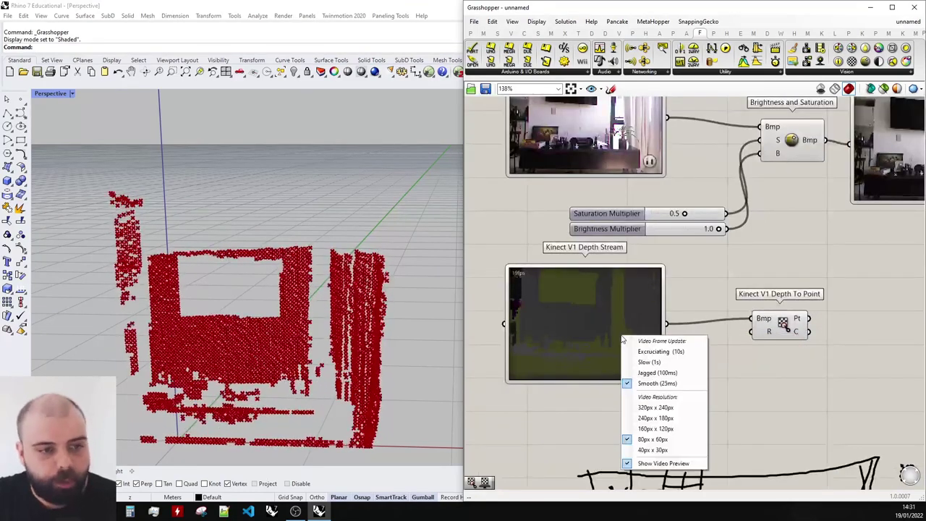
click(655, 429)
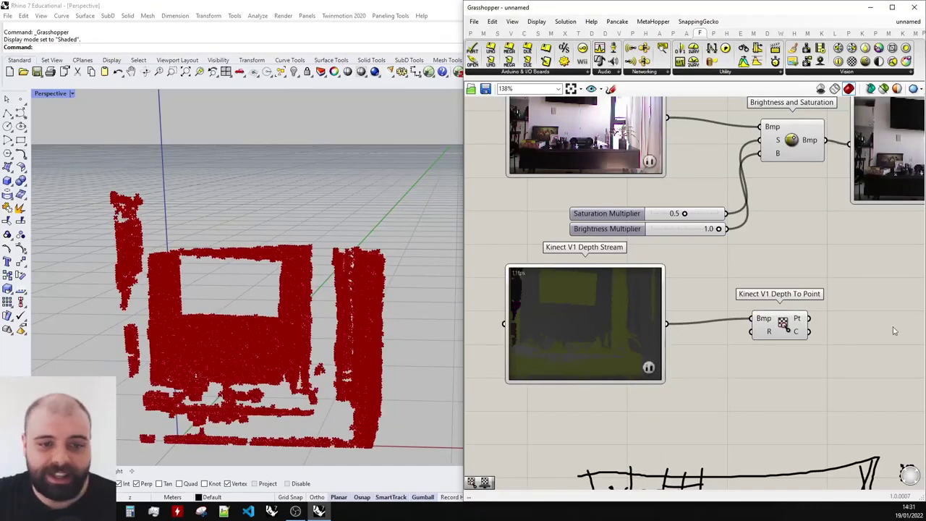
scroll(894, 331, up, 2)
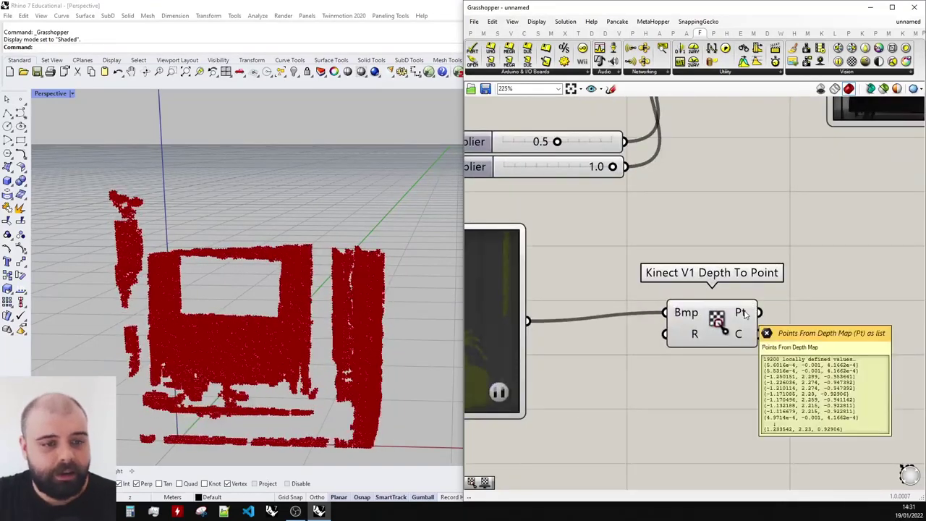
scroll(731, 325, down, 3)
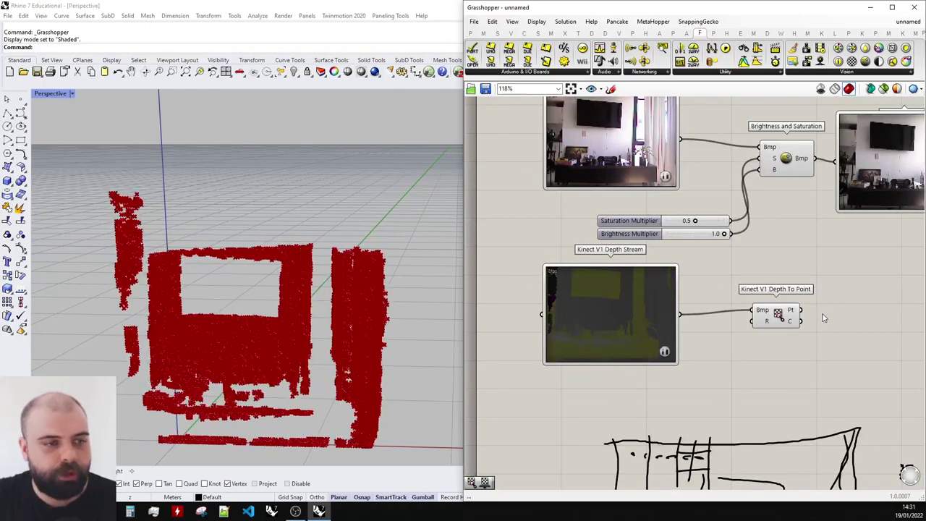
Review the Depth Stream's video resolution options and compare the Bitmap Painter with the Kinect V1 Depth To Point component
right_click(532, 317)
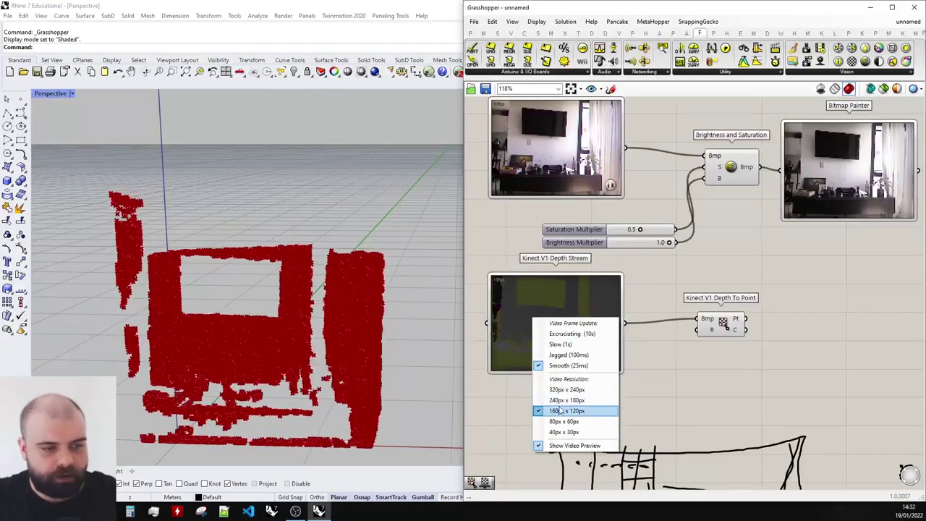
click(632, 405)
scroll(740, 352, down, 1)
scroll(698, 287, up, 1)
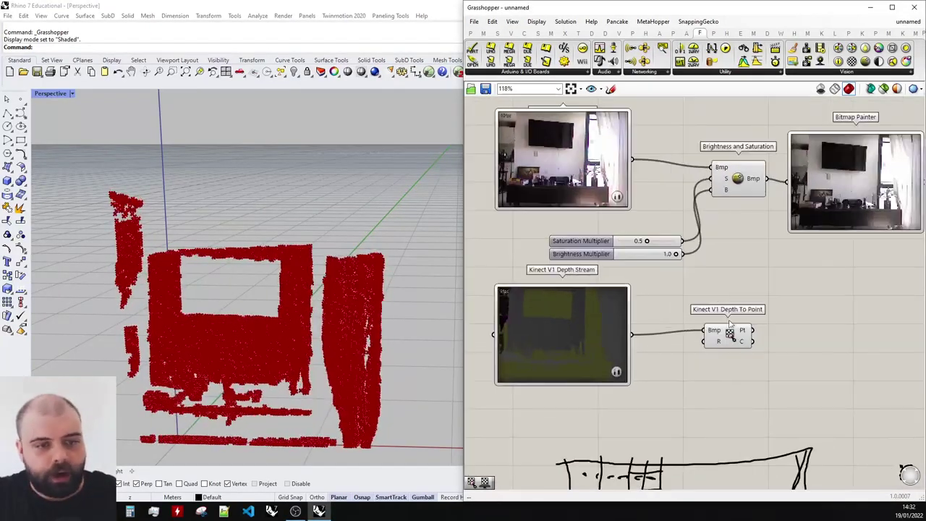
scroll(686, 320, down, 1)
scroll(865, 186, up, 2)
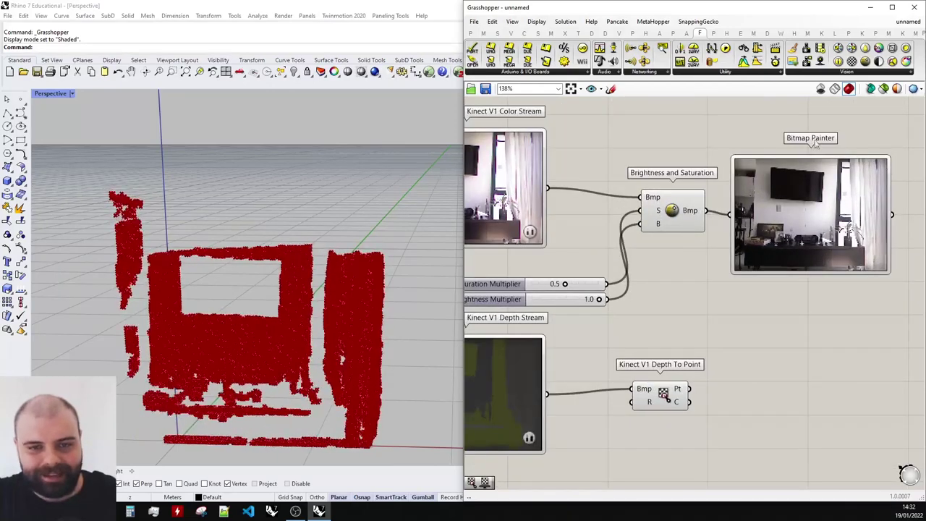
scroll(724, 333, down, 1)
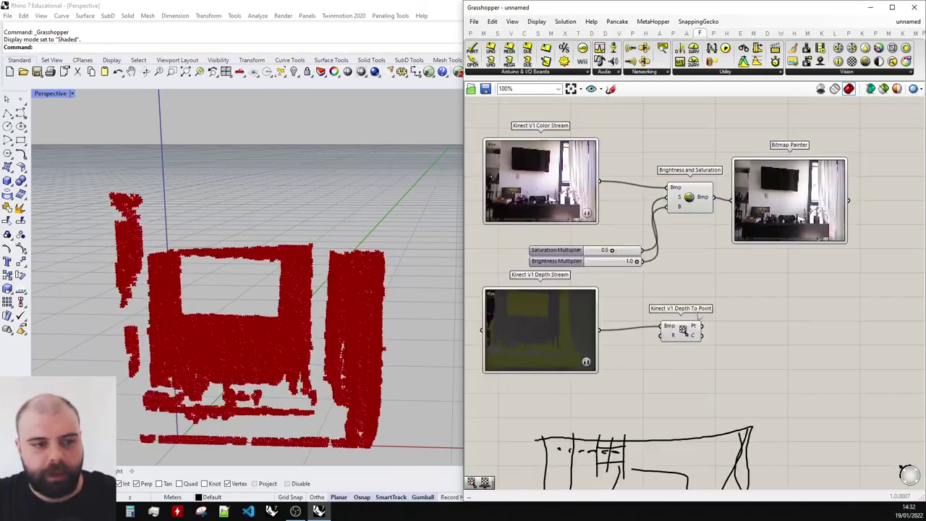
scroll(673, 344, up, 2)
click(691, 344)
click(850, 291)
scroll(850, 289, down, 2)
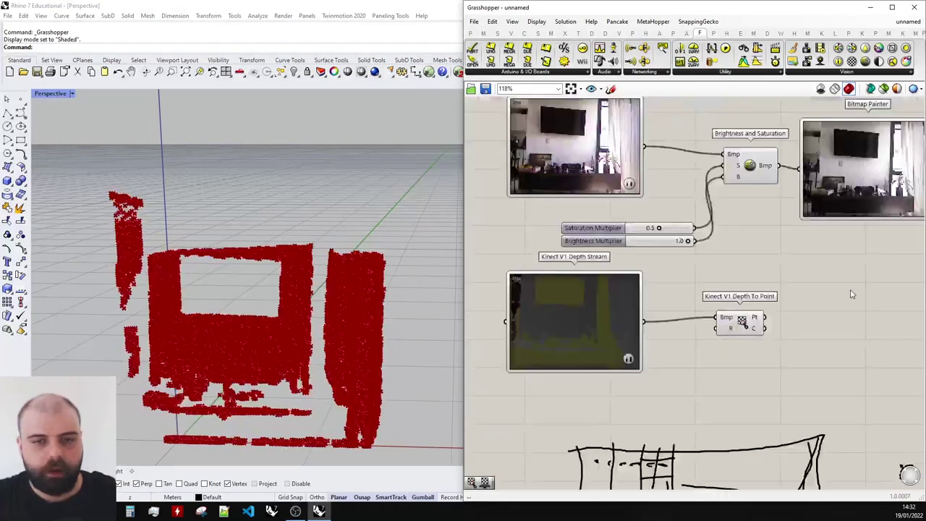
Set the video resolution of both the Kinect V1 Depth Stream and the Kinect V1 Color Stream to 40px x 30px
right_click(581, 292)
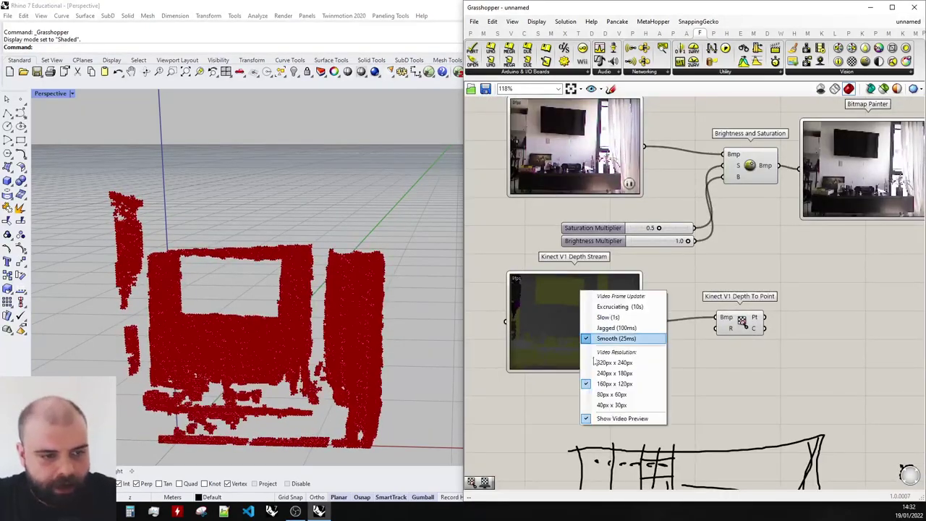
click(612, 407)
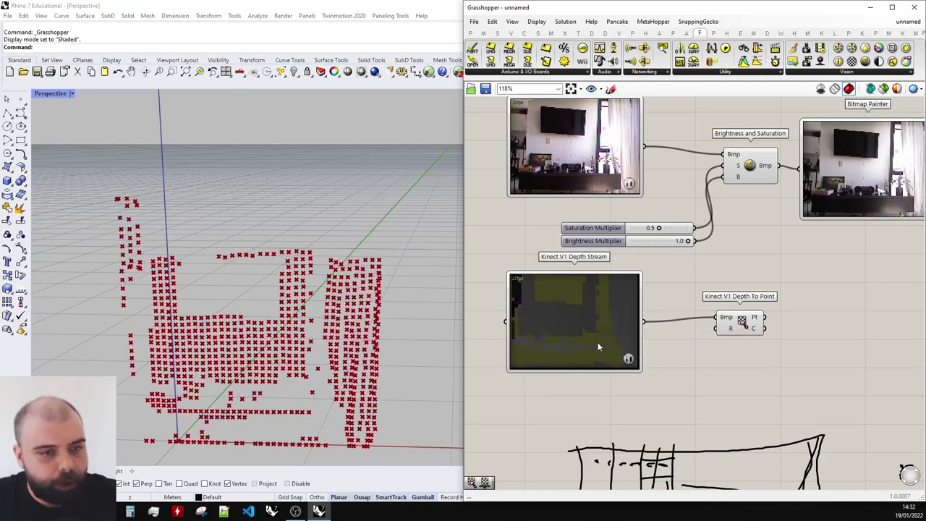
right_drag(569, 288, 578, 303)
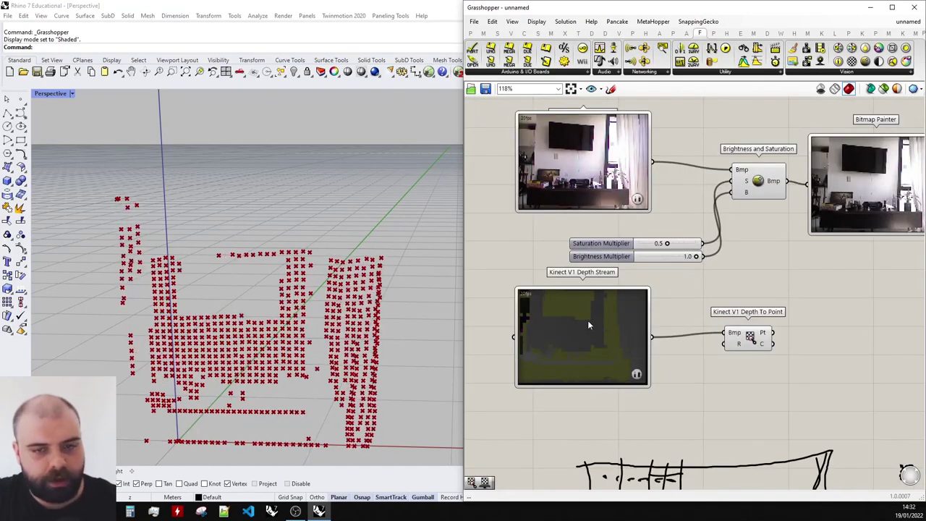
right_click(587, 320)
click(718, 274)
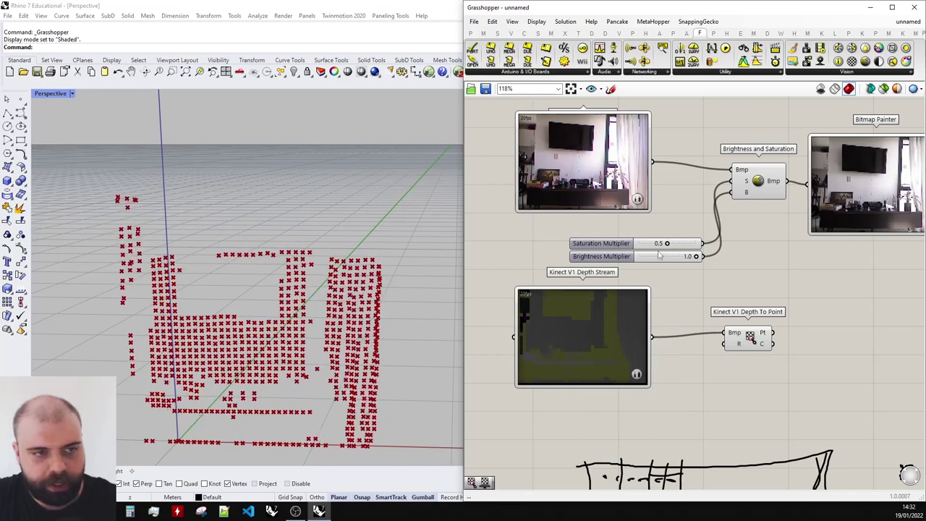
right_click(606, 174)
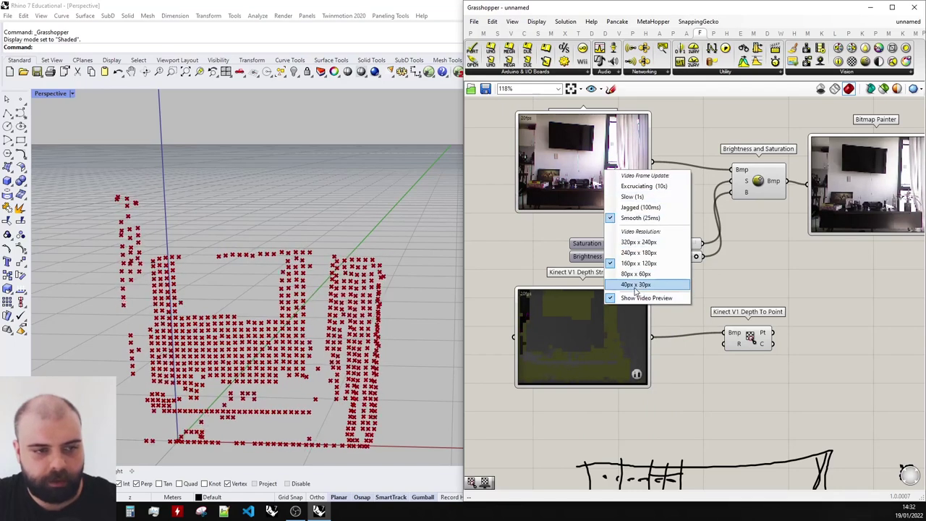
click(639, 283)
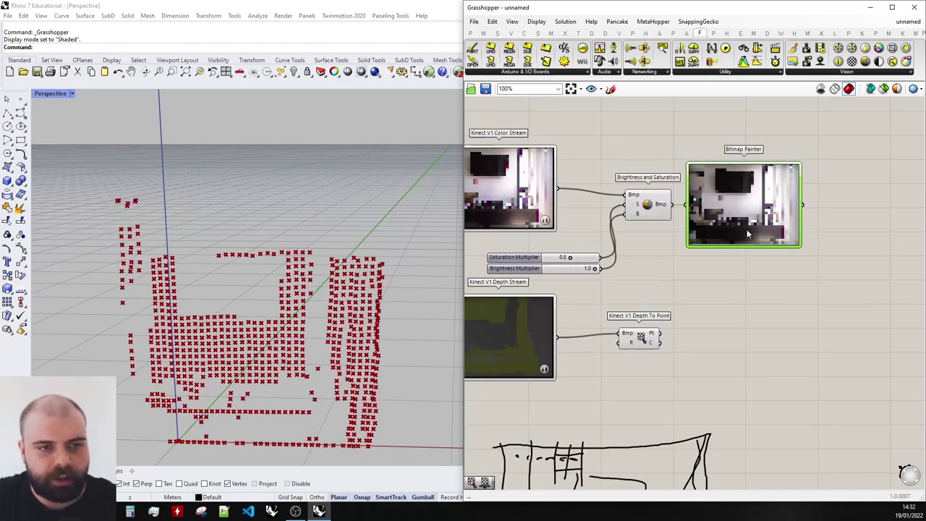
Examine the individual pixels of the low-resolution image in the Bitmap Painter
right_drag(746, 231, 703, 247)
scroll(741, 205, up, 3)
scroll(607, 177, up, 3)
scroll(607, 176, down, 2)
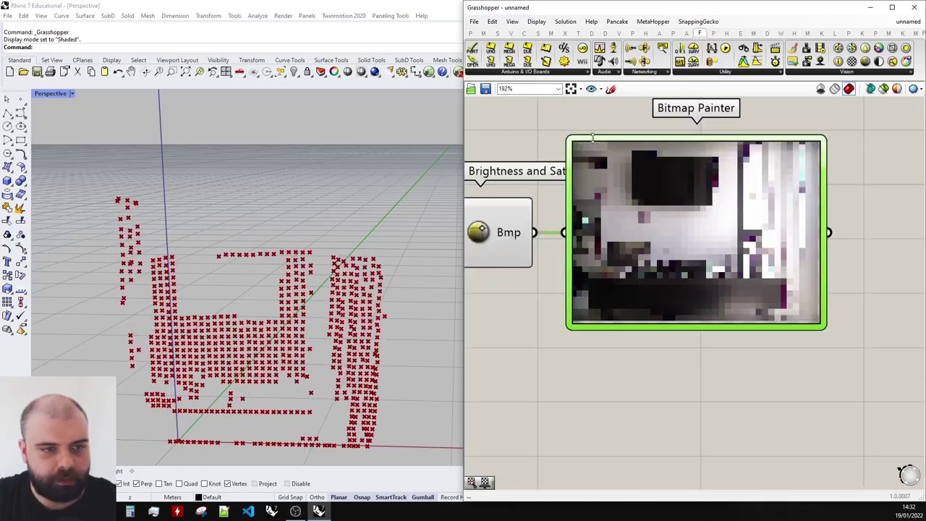
scroll(597, 286, up, 6)
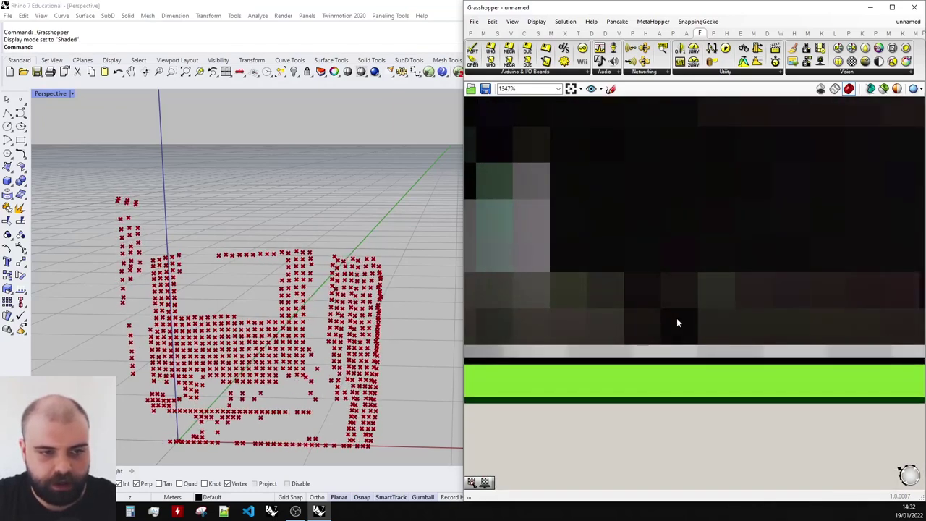
scroll(720, 312, down, 8)
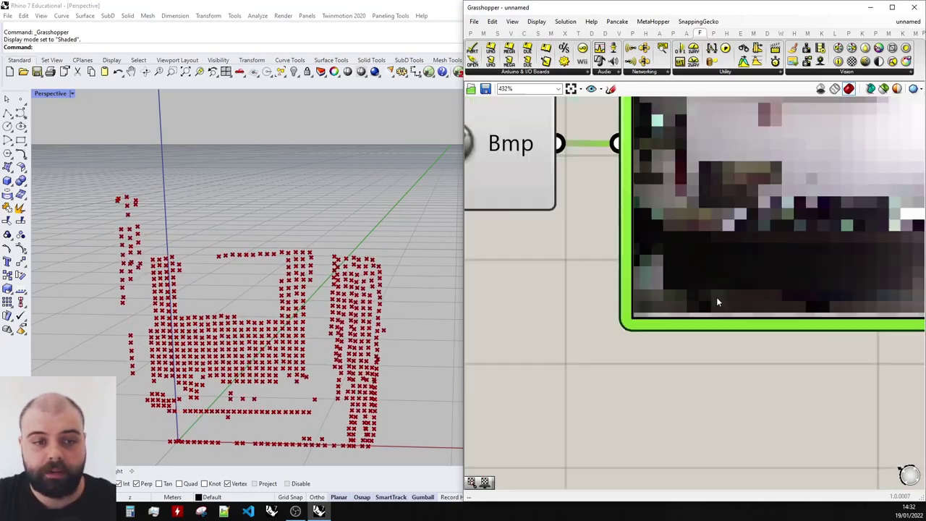
scroll(835, 227, down, 2)
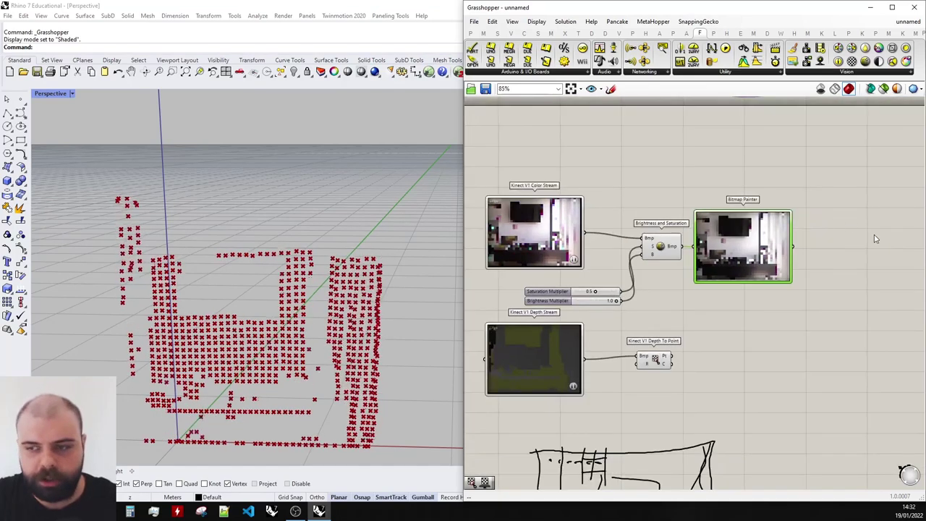
Place a Bitmap Decompose component on the canvas beside the Bitmap Painter's output
scroll(875, 239, up, 1)
click(844, 73)
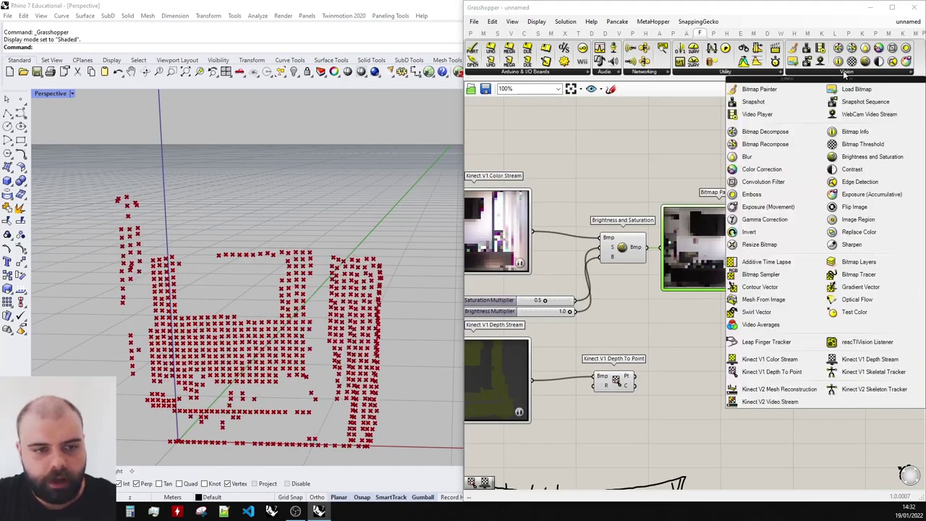
click(780, 136)
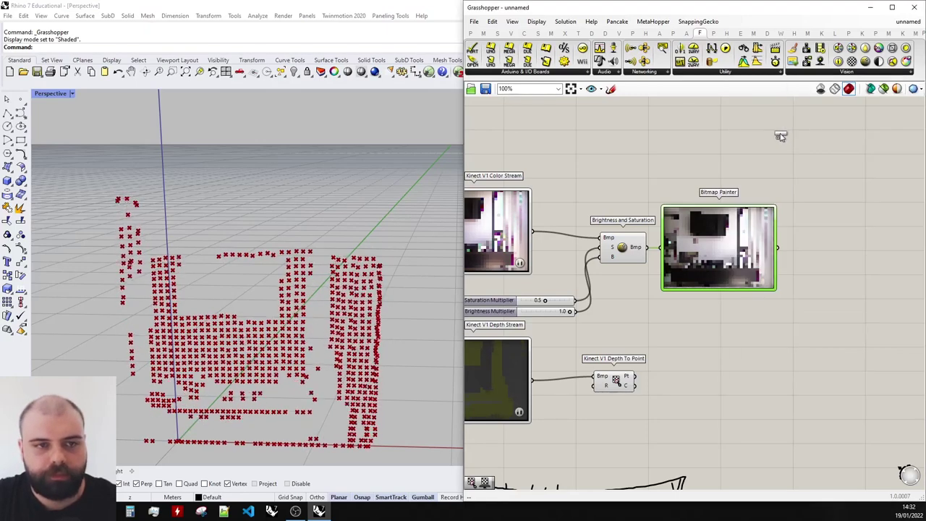
click(822, 241)
scroll(802, 240, up, 2)
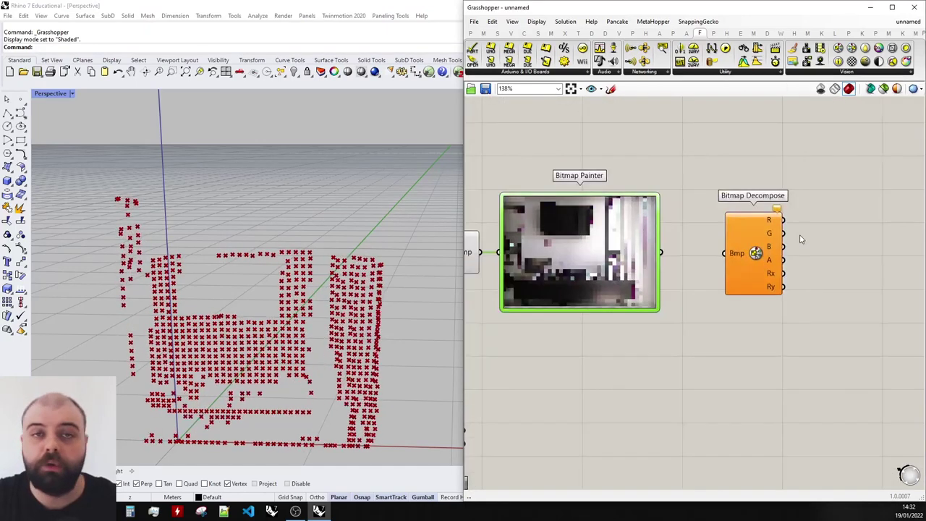
Connect the Bitmap Painter's output to the Bitmap Decompose component and inspect its channel and resolution outputs
drag(760, 240, 738, 239)
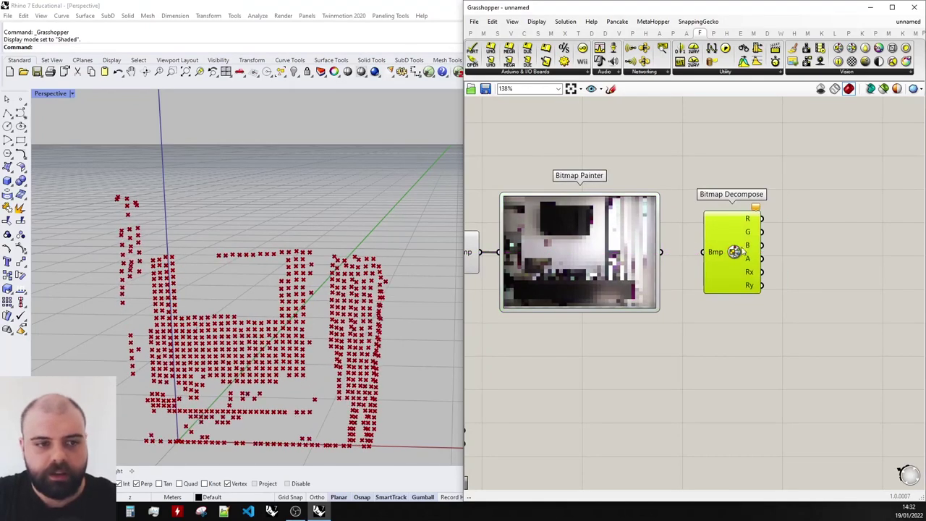
click(787, 233)
scroll(788, 232, up, 2)
drag(612, 261, 668, 261)
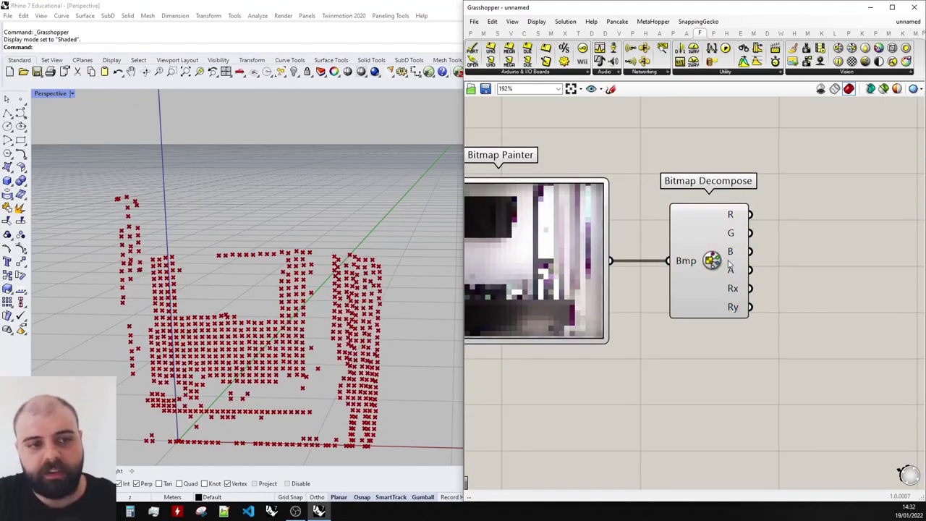
scroll(792, 222, up, 2)
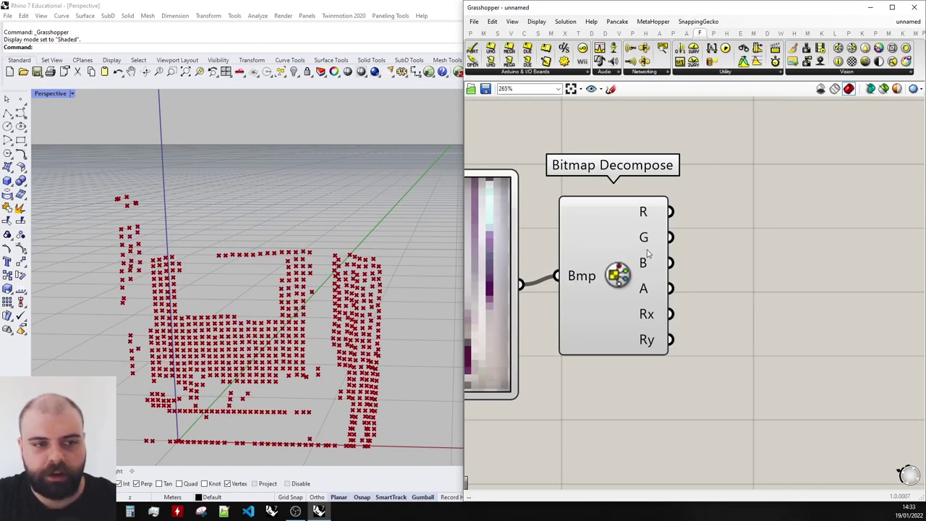
mouse_move(655, 323)
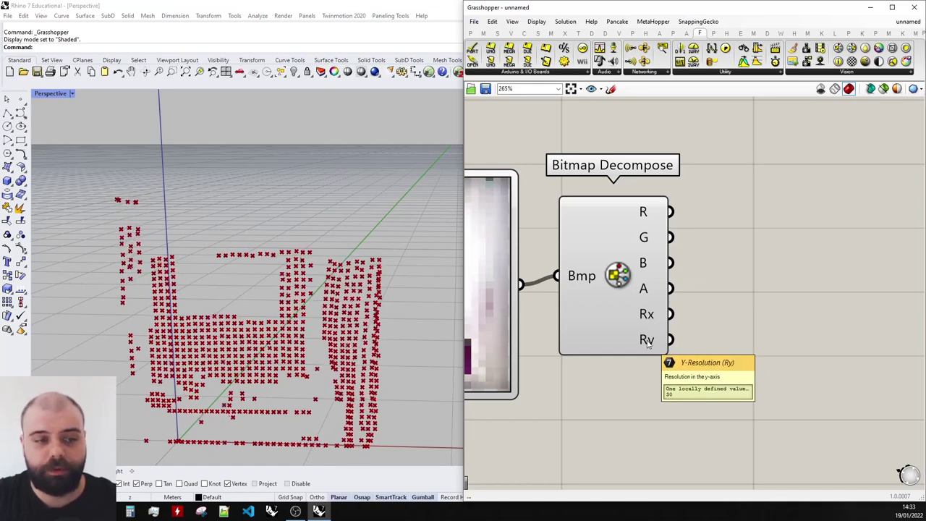
scroll(718, 290, down, 2)
scroll(717, 289, down, 5)
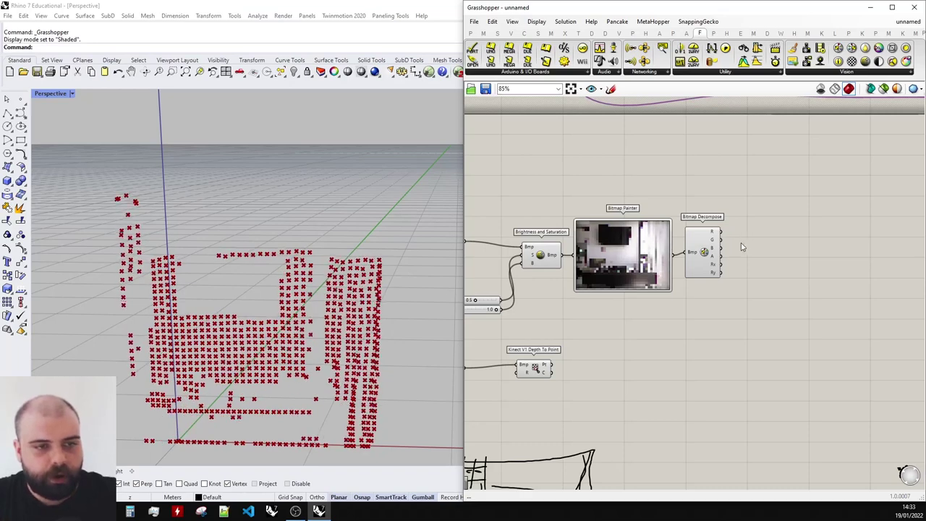
Move the Kinect V1 Depth To Point component beyond Bitmap Decompose, slightly below its level on the canvas
scroll(756, 240, up, 2)
scroll(772, 232, down, 3)
drag(655, 373, 514, 337)
click(613, 300)
drag(599, 345, 827, 291)
scroll(898, 237, up, 4)
click(756, 256)
scroll(572, 217, up, 5)
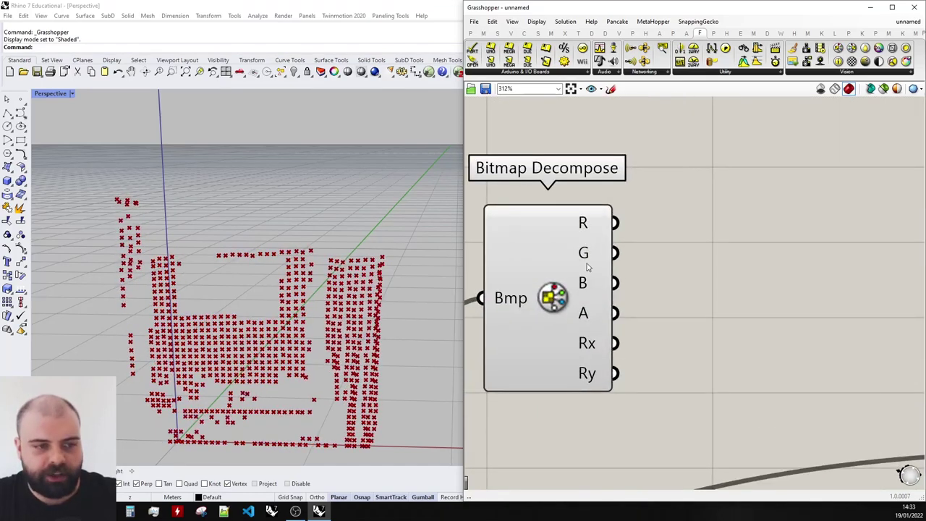
scroll(566, 259, down, 5)
scroll(664, 349, down, 2)
drag(779, 357, 745, 374)
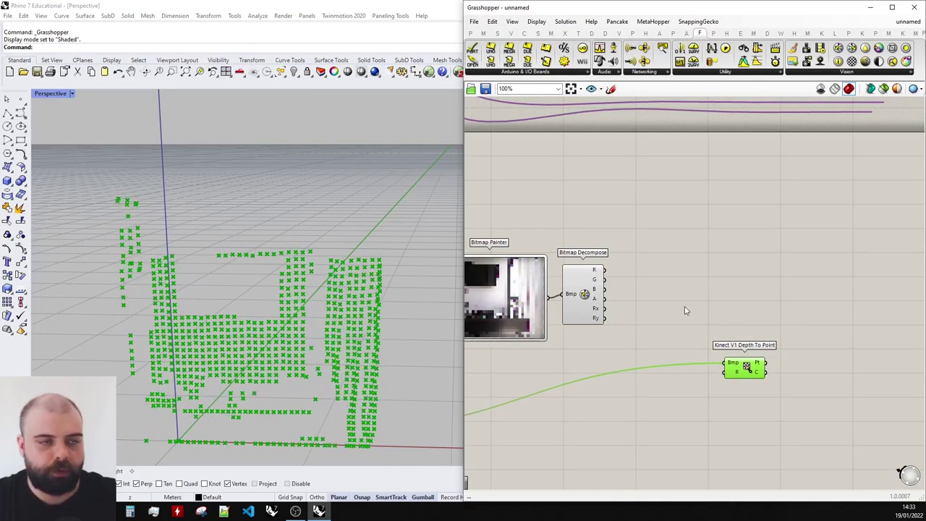
Place a Colour RGB component on the canvas next to Bitmap Decompose's outputs
scroll(684, 305, up, 2)
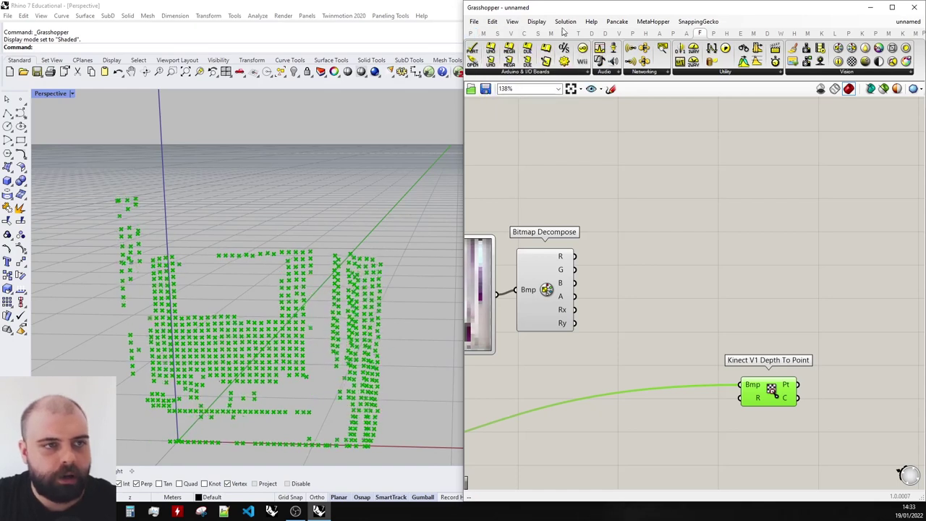
click(595, 33)
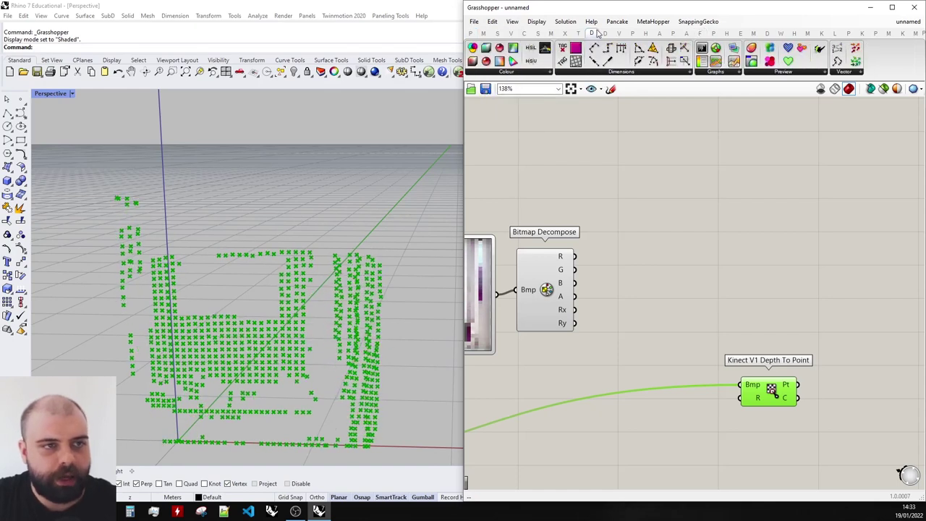
click(513, 73)
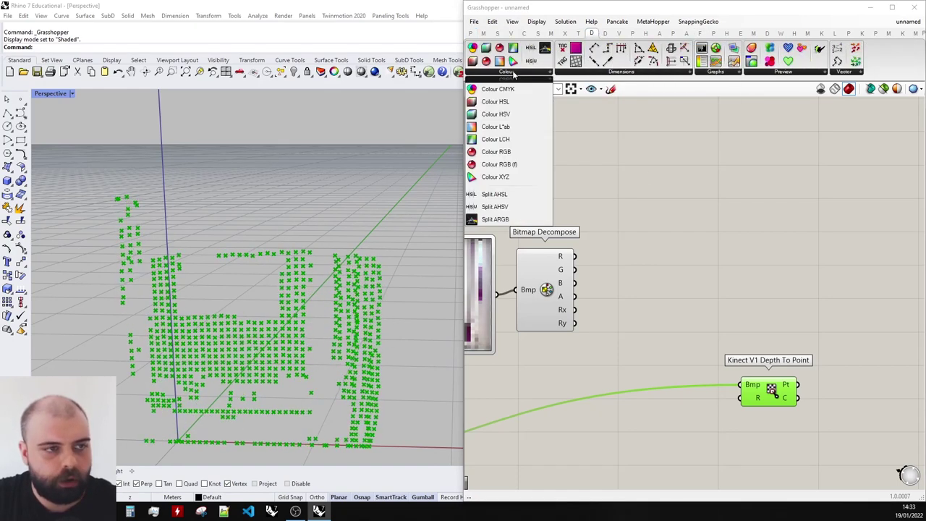
click(506, 152)
click(707, 268)
drag(706, 268, 659, 288)
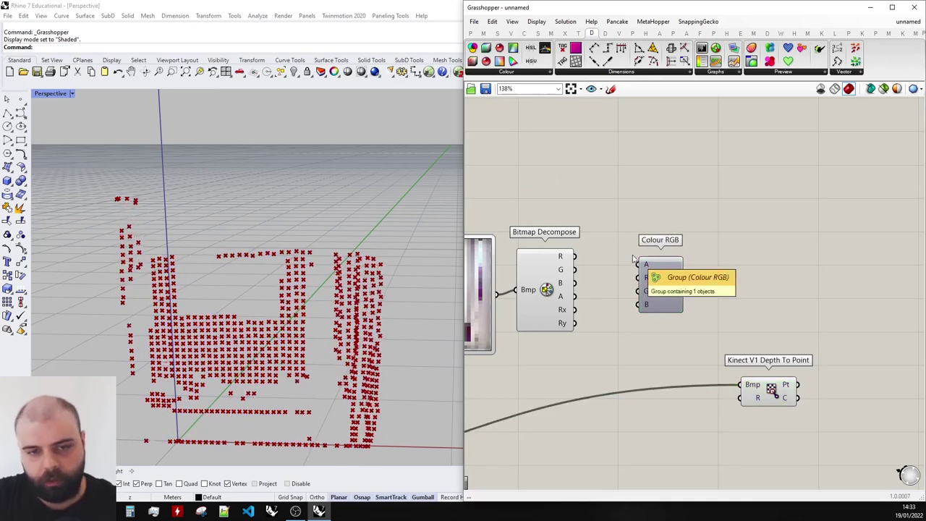
Wire Bitmap Decompose's A, R, G and B outputs to the matching inputs of Colour RGB
scroll(634, 259, up, 3)
drag(564, 308, 686, 248)
drag(565, 232, 688, 274)
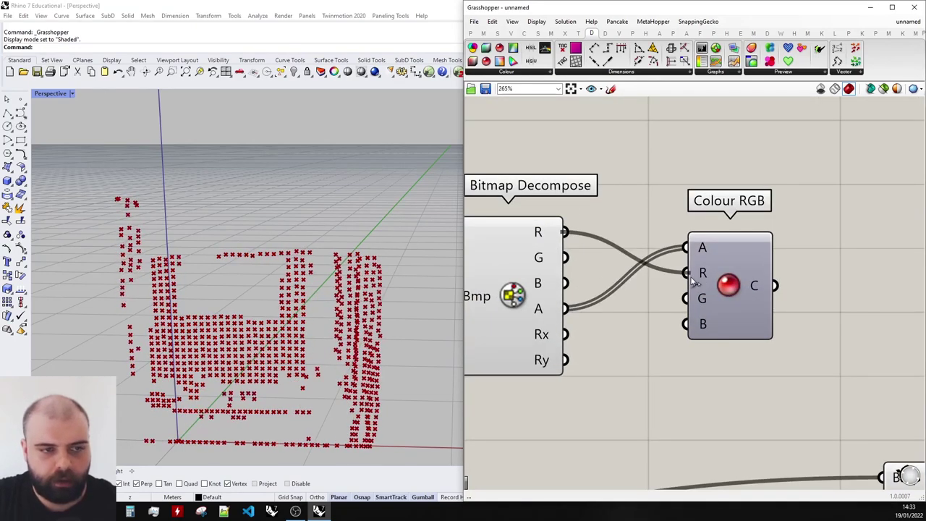
drag(565, 258, 686, 298)
drag(565, 283, 676, 323)
scroll(583, 250, down, 4)
Add a Panel beside Colour RGB and connect the resulting colour output to it
scroll(760, 310, up, 2)
click(471, 34)
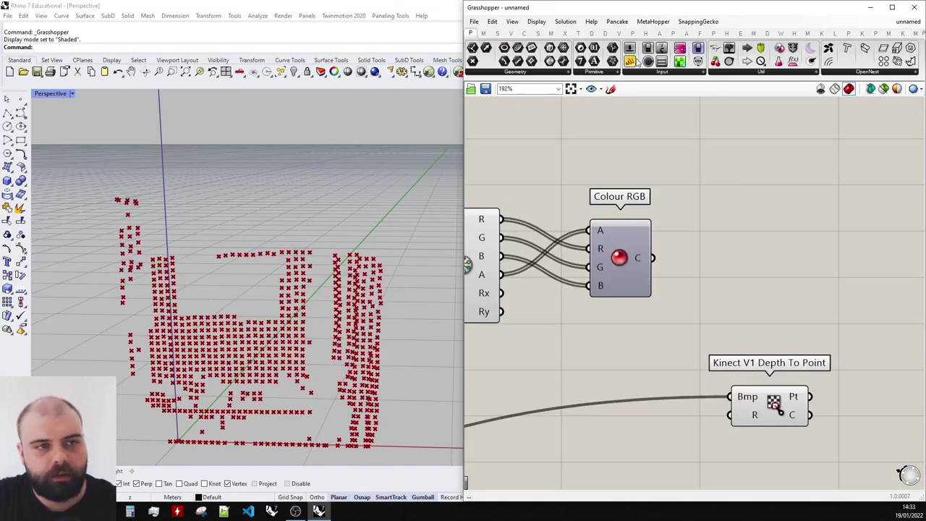
click(770, 224)
drag(654, 259, 692, 223)
drag(773, 211, 768, 224)
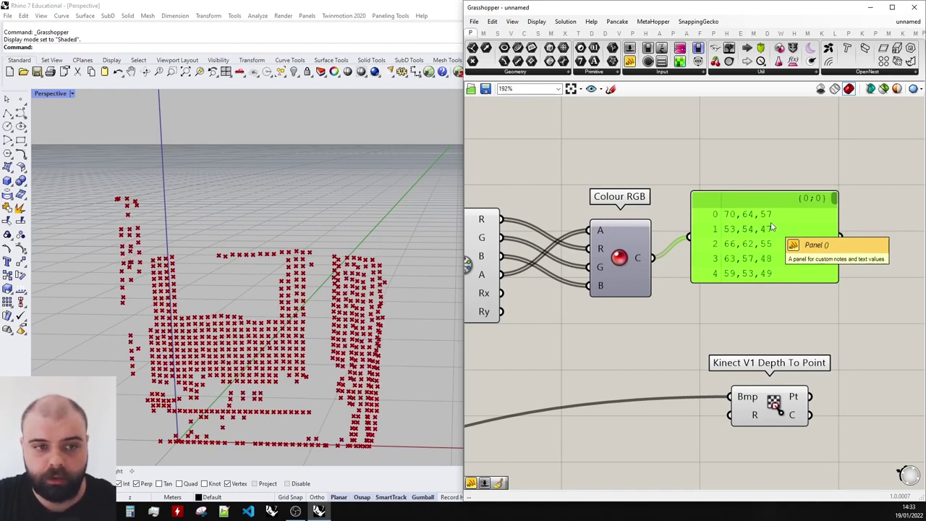
drag(748, 282, 783, 303)
drag(751, 252, 786, 245)
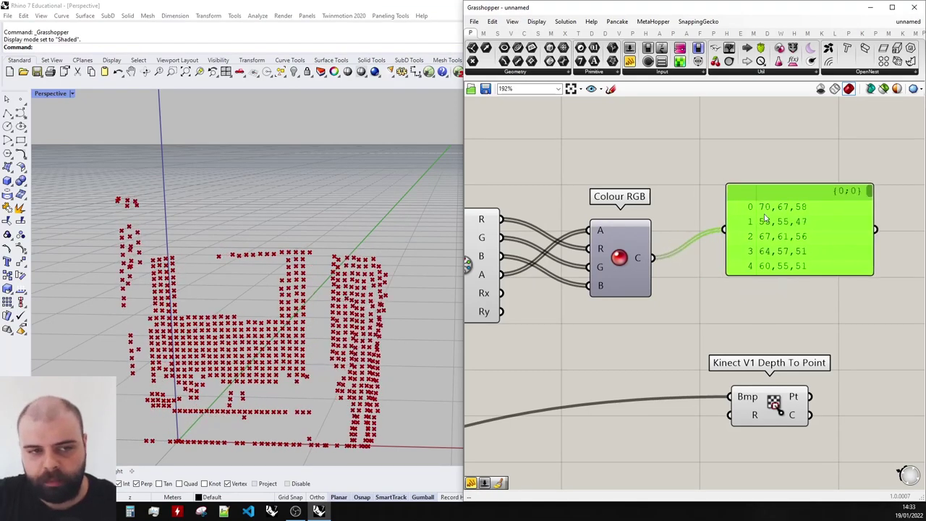
Compare the number of colours from Colour RGB with the number of points from Kinect V1 Depth To Point
scroll(769, 221, down, 2)
scroll(761, 330, up, 3)
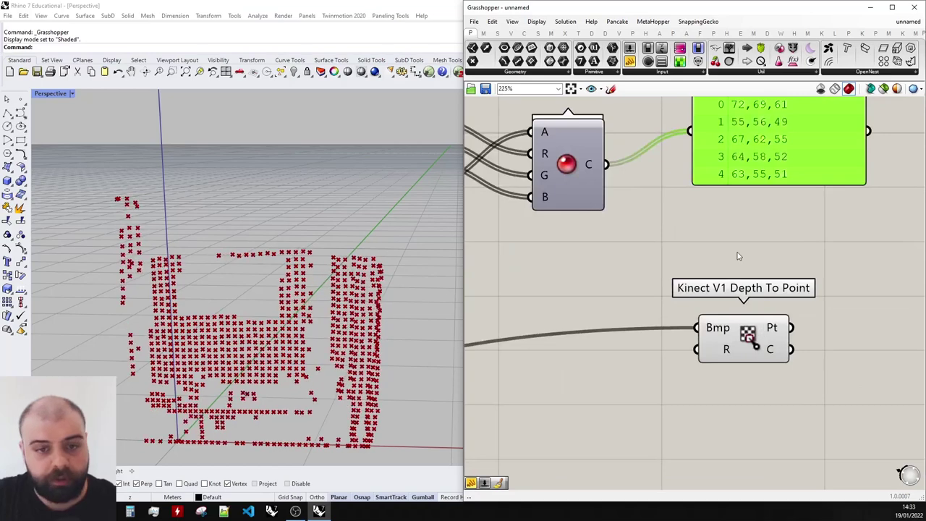
scroll(738, 255, down, 2)
scroll(627, 246, up, 2)
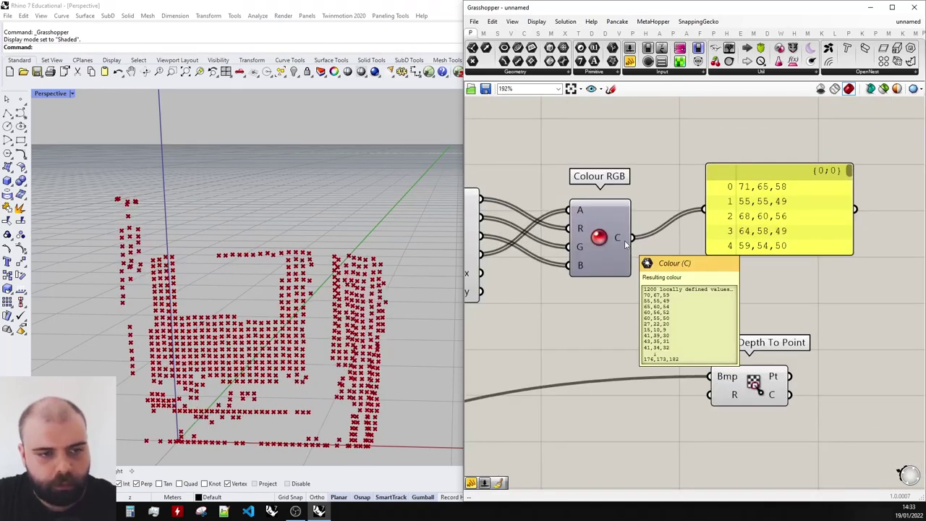
scroll(627, 246, down, 2)
scroll(642, 330, up, 2)
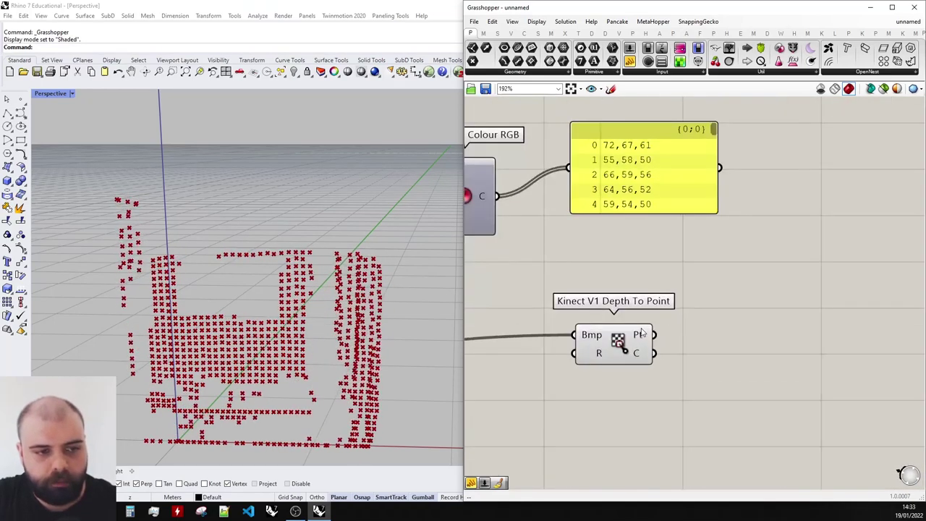
mouse_move(642, 332)
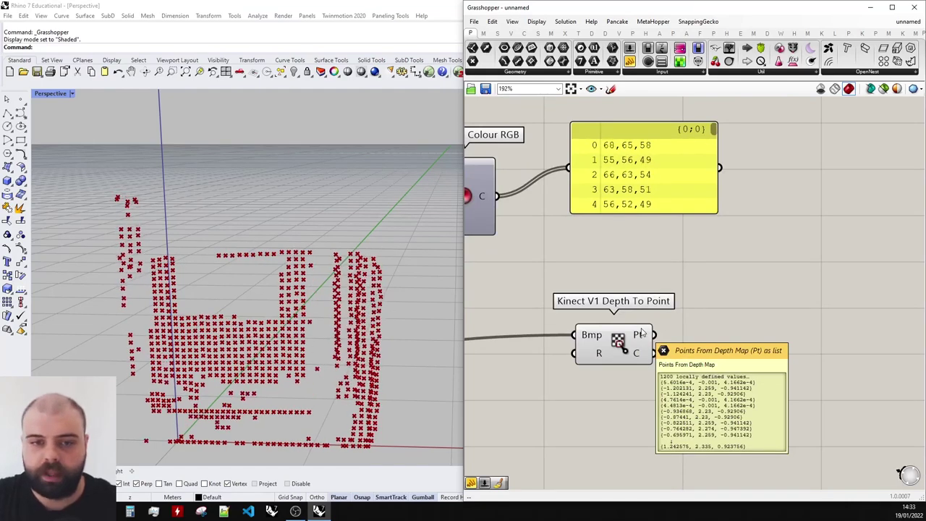
Add a Custom Preview component with the depth points as geometry and the Colour RGB output as material
scroll(779, 286, down, 1)
double_click(780, 280)
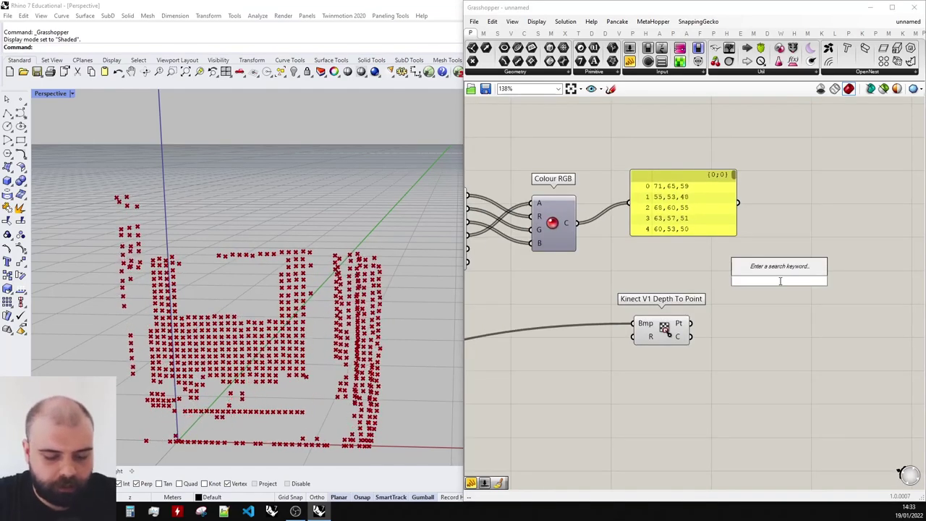
text(custom prev)
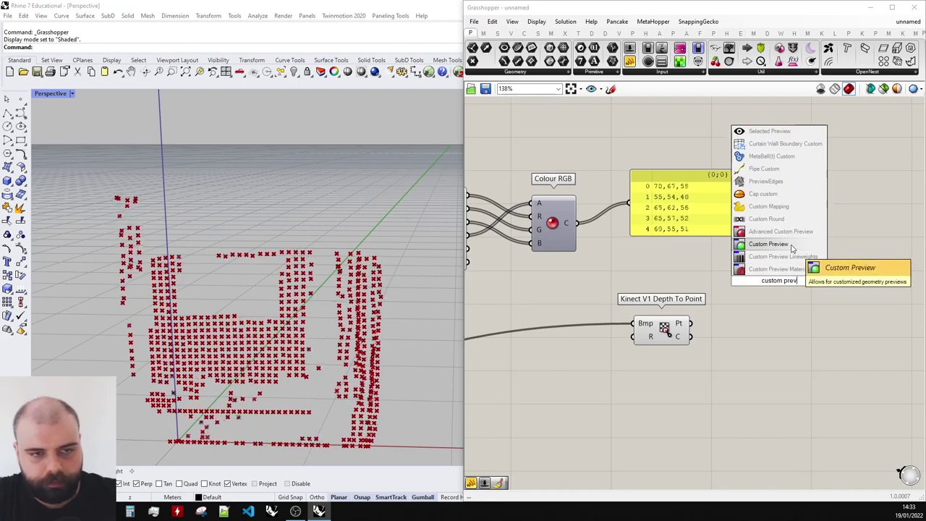
click(791, 249)
scroll(709, 300, up, 2)
drag(677, 331, 778, 262)
drag(522, 192, 779, 280)
scroll(373, 281, down, 3)
mouse_move(373, 281)
right_down()
mouse_move(396, 270)
mouse_move(386, 275)
right_up()
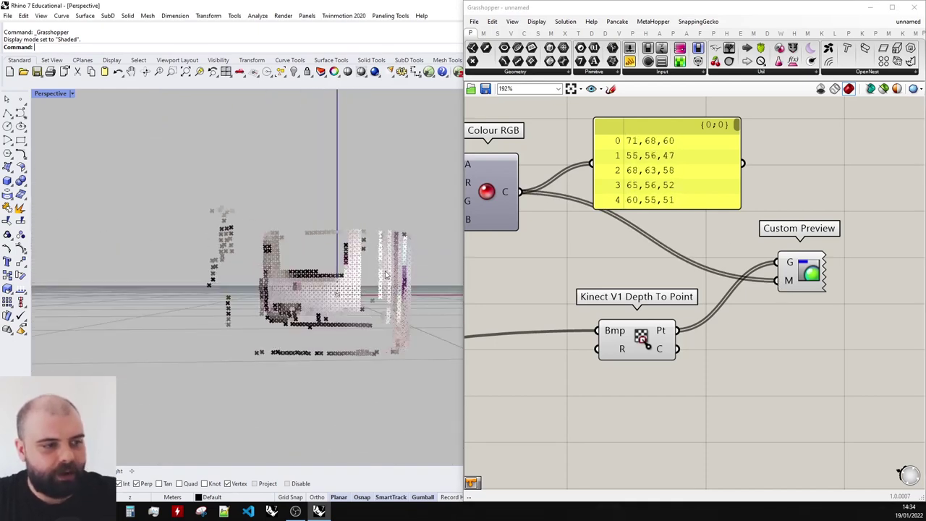
right_drag(290, 302, 283, 307)
Set both the Saturation Multiplier and the Brightness Multiplier of the Brightness and Saturation filter to 1.0
scroll(796, 242, down, 4)
scroll(500, 218, up, 4)
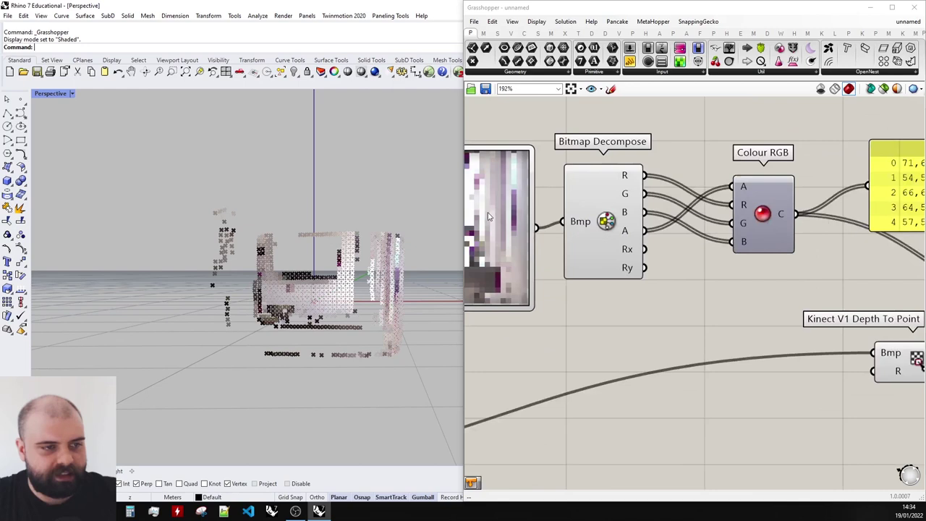
scroll(825, 220, down, 4)
scroll(628, 231, down, 3)
scroll(621, 205, up, 5)
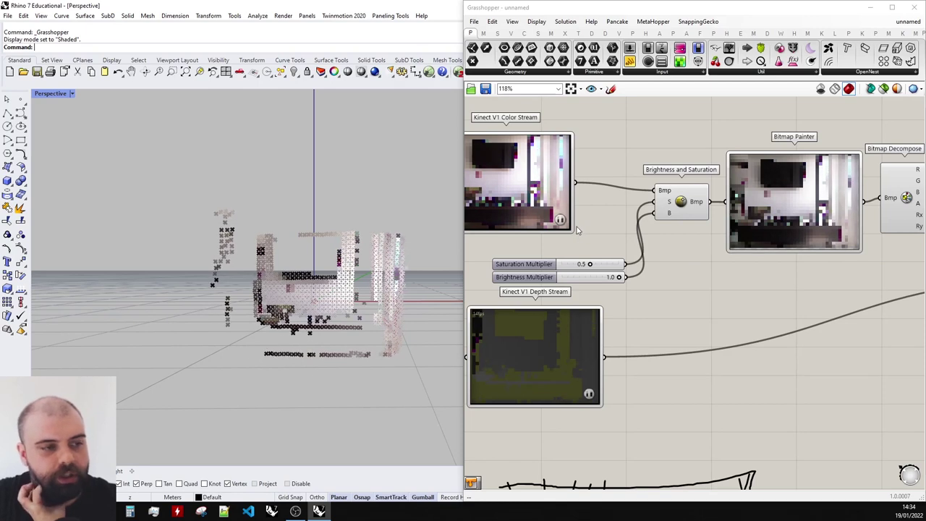
scroll(578, 230, up, 5)
drag(634, 316, 786, 302)
drag(699, 346, 773, 325)
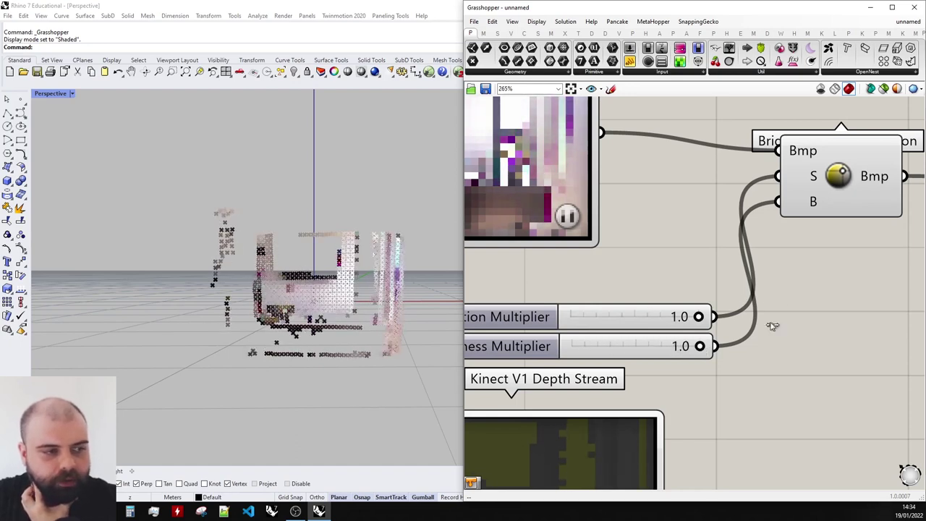
scroll(615, 224, down, 3)
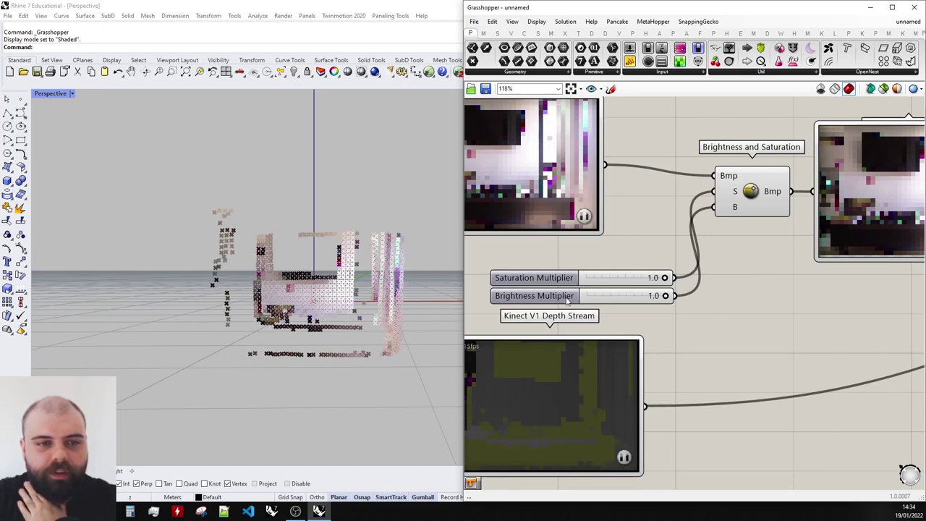
scroll(568, 303, down, 1)
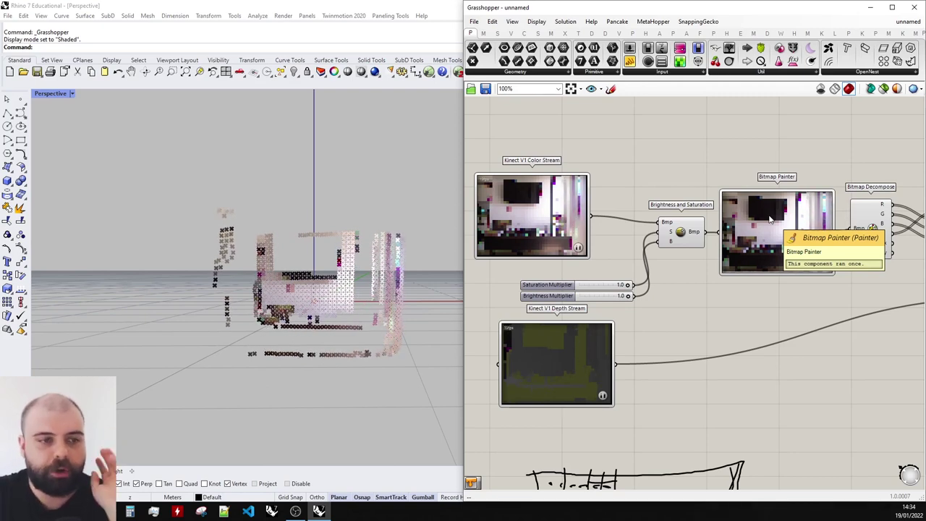
Switch the Kinect V1 Color Stream and the Kinect V1 Depth Stream to a higher, matching video resolution
right_drag(381, 208, 341, 253)
scroll(291, 294, up, 5)
scroll(652, 251, down, 2)
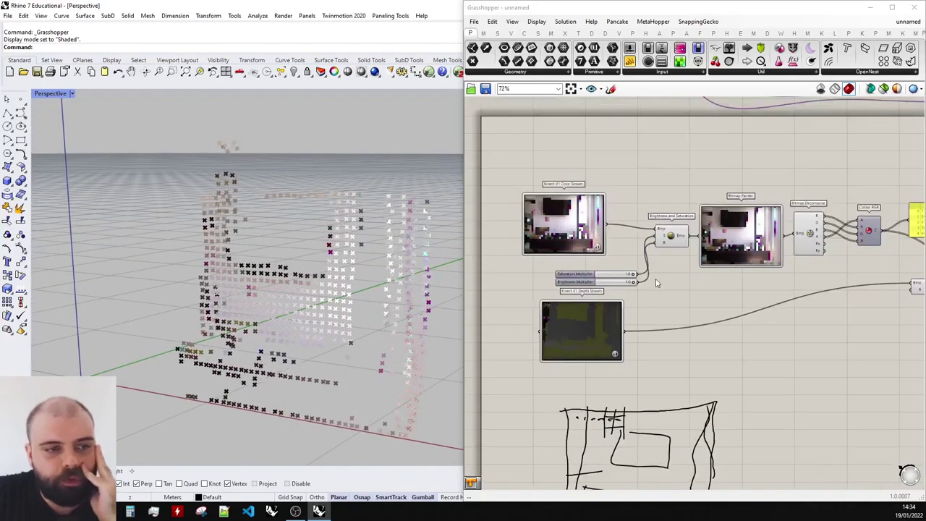
scroll(596, 274, up, 3)
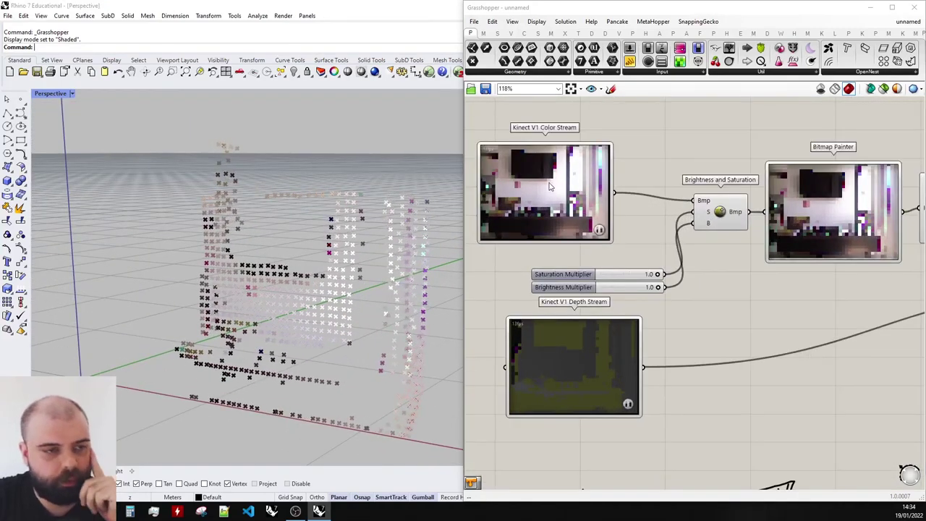
right_click(535, 181)
click(594, 288)
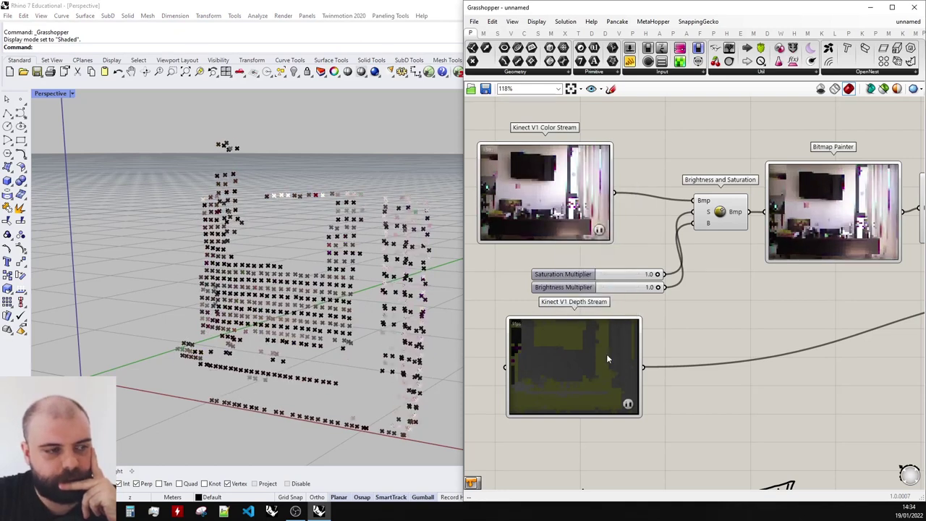
right_click(573, 336)
click(610, 439)
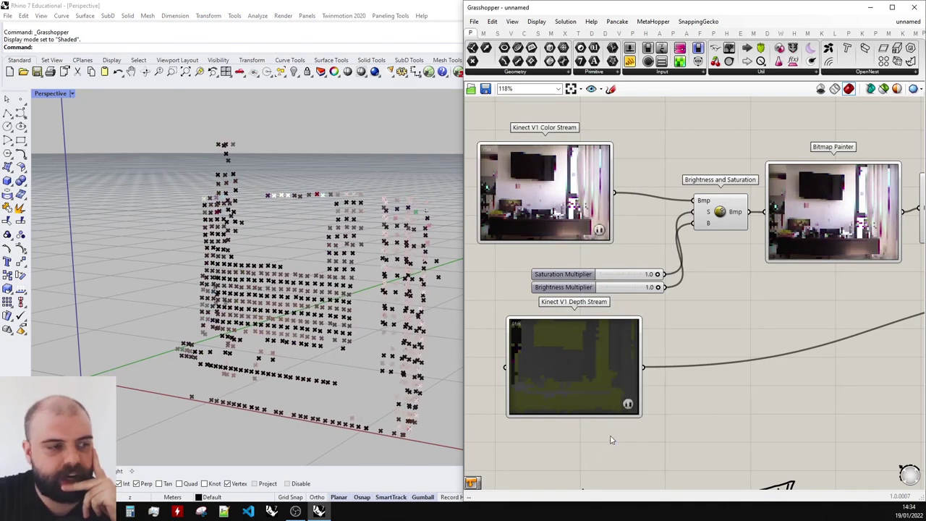
Turn off the preview of the Kinect V1 Depth To Point component and view the coloured point cloud
right_drag(311, 290, 394, 282)
scroll(335, 275, down, 2)
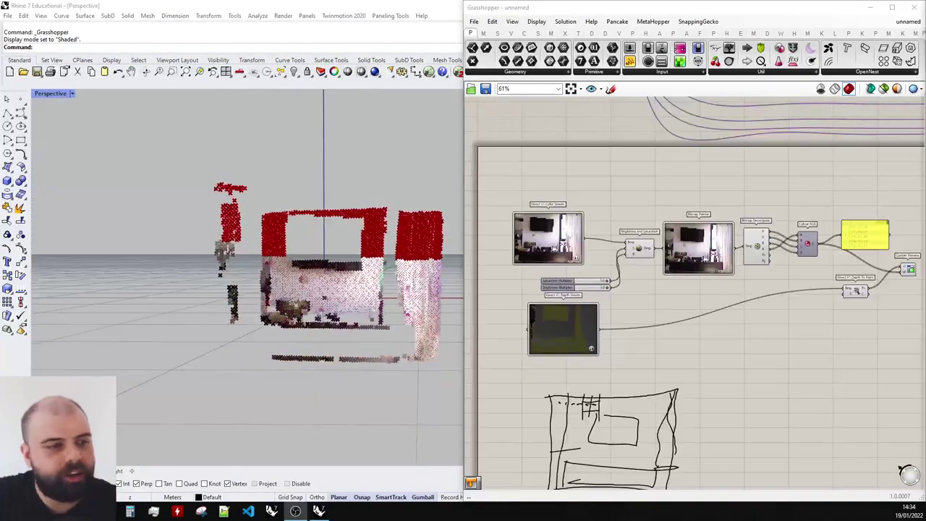
scroll(367, 243, up, 7)
scroll(364, 255, down, 2)
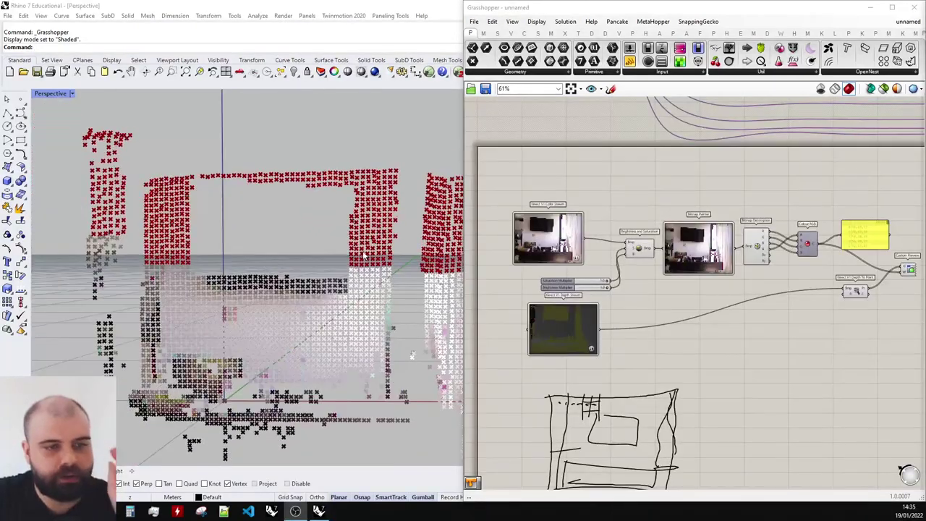
scroll(832, 278, up, 4)
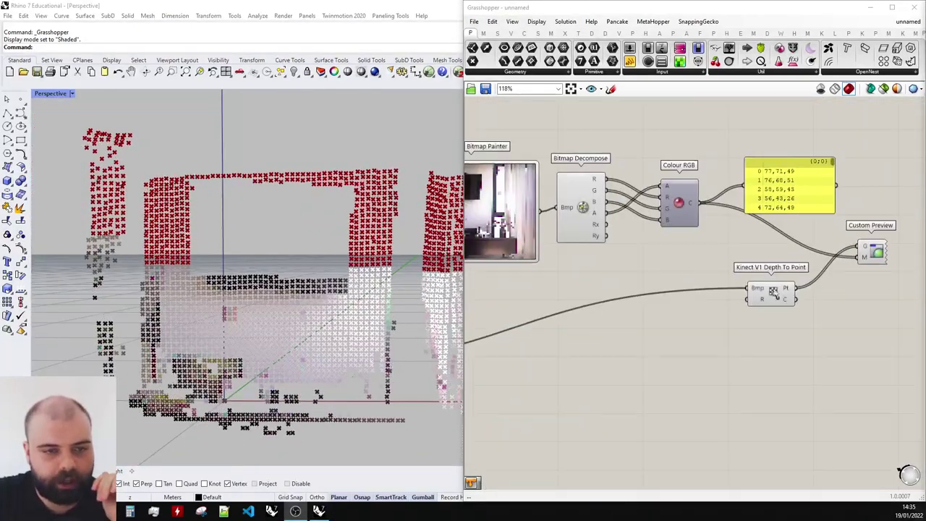
scroll(832, 279, up, 2)
click(749, 298)
middle_click(746, 297)
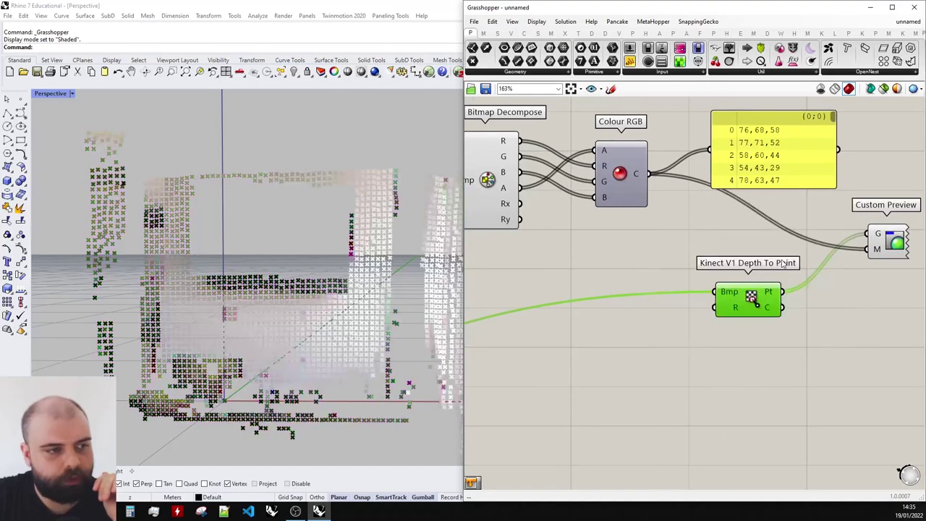
click(569, 329)
scroll(359, 249, down, 5)
right_drag(358, 248, 381, 251)
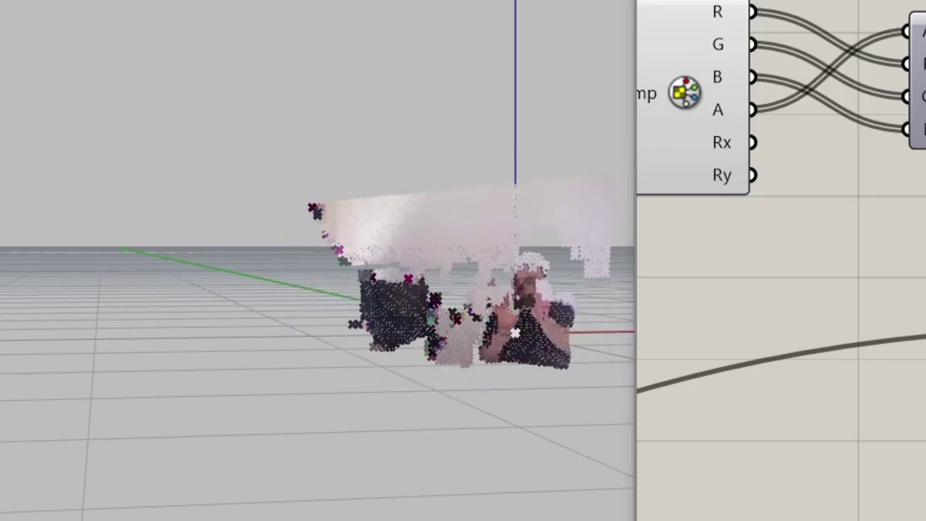
scroll(317, 261, down, 3)
scroll(406, 300, up, 5)
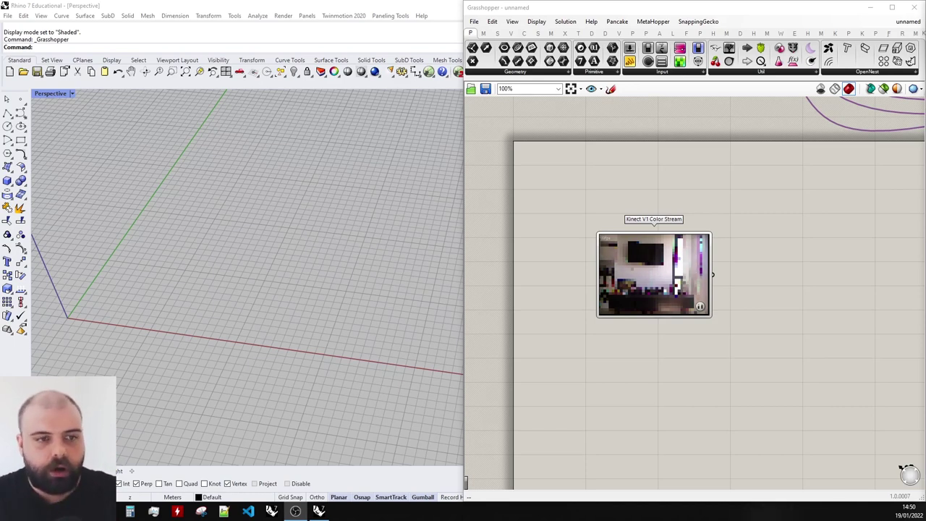
Add a Bitmap Decompose component and feed it the output of the Kinect V1 Color Stream
double_click(772, 271)
text(bitmap deco)
key(Return)
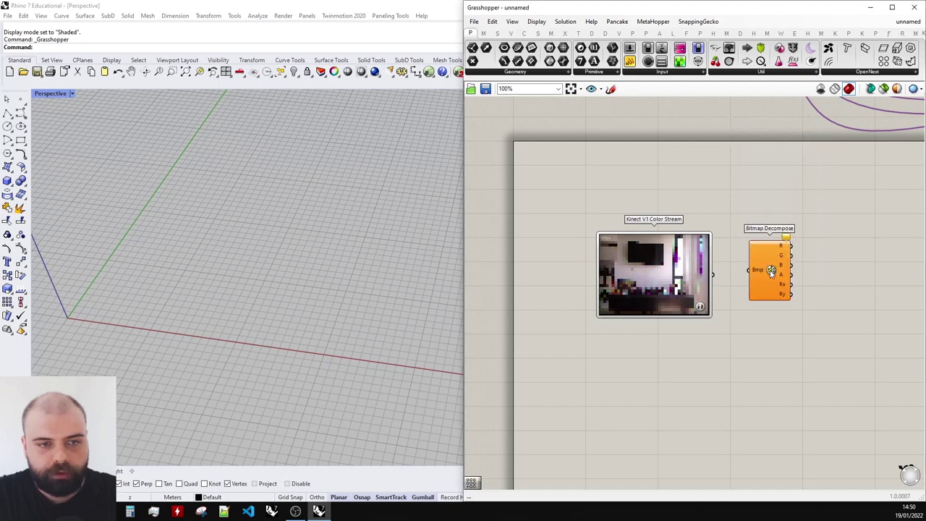
drag(772, 273, 755, 277)
scroll(831, 273, up, 3)
scroll(872, 346, down, 3)
right_drag(872, 347, 736, 345)
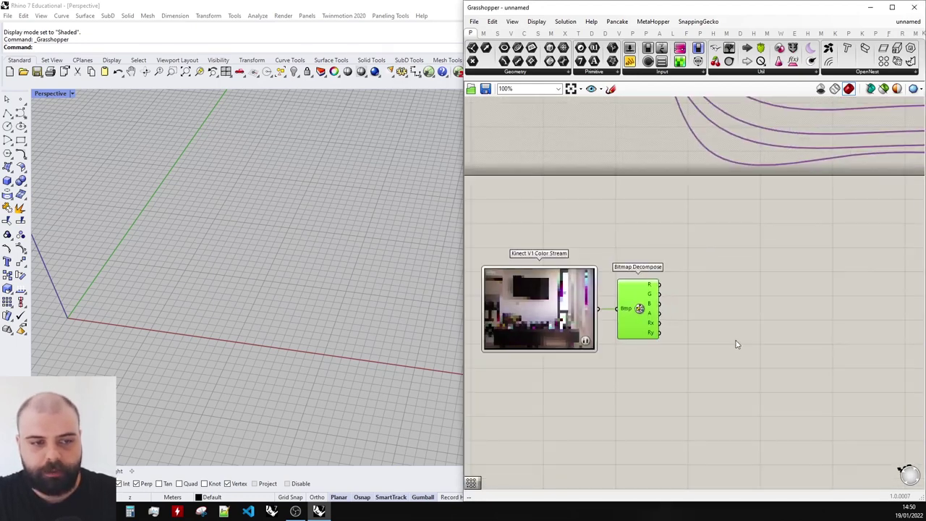
Add a Rectangle component and place it beside Bitmap Decompose
double_click(737, 344)
text(rect)
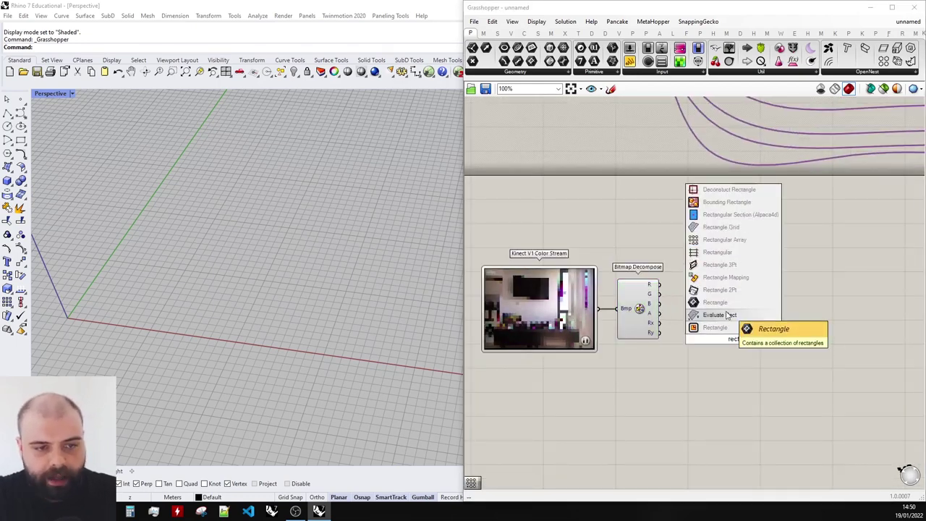
click(729, 328)
scroll(736, 337, up, 4)
drag(735, 337, 814, 305)
click(757, 288)
scroll(757, 287, down, 3)
Connect the Rx and Ry outputs of Bitmap Decompose to the Rectangle's X and Y inputs
scroll(728, 315, up, 2)
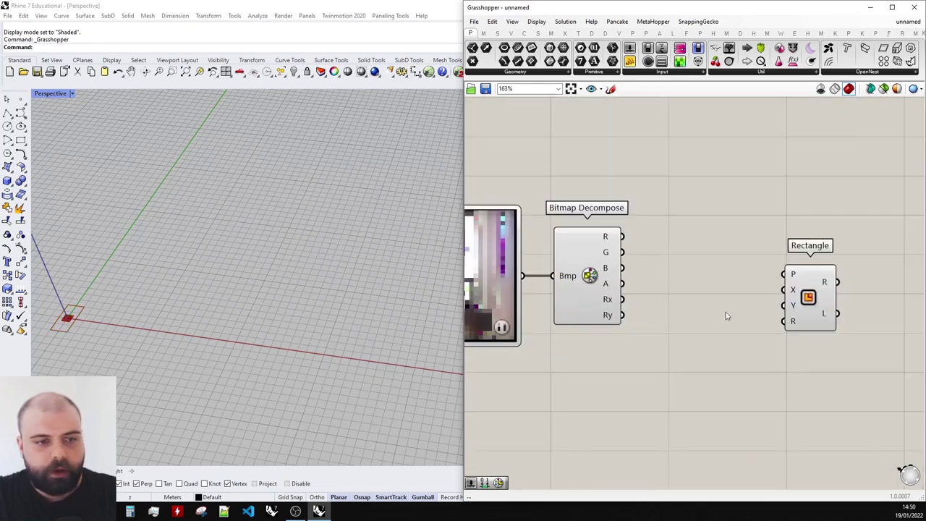
drag(622, 299, 784, 290)
drag(623, 315, 759, 311)
click(699, 337)
scroll(315, 296, down, 5)
right_drag(315, 297, 318, 311)
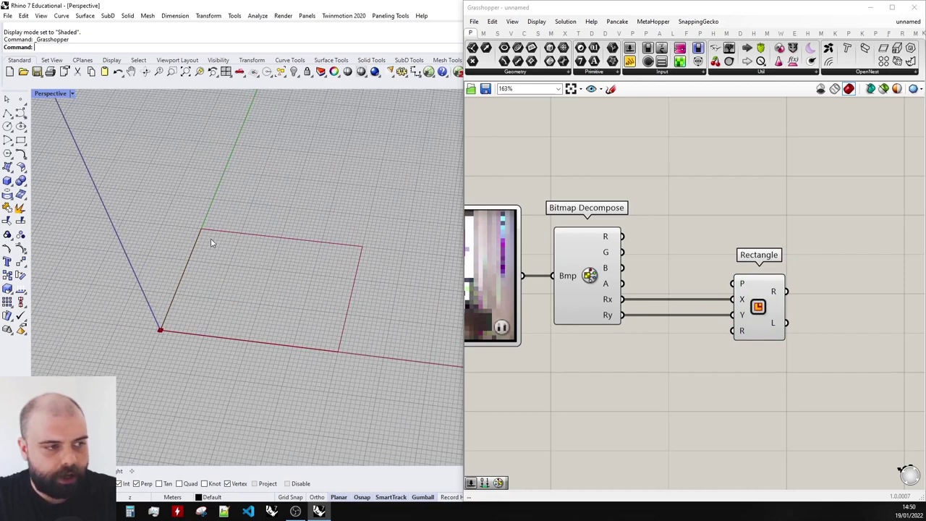
Add a Mesh Surface component after the Rectangle and rearrange the two to make room between them
click(768, 304)
double_click(847, 298)
text(mesh surface)
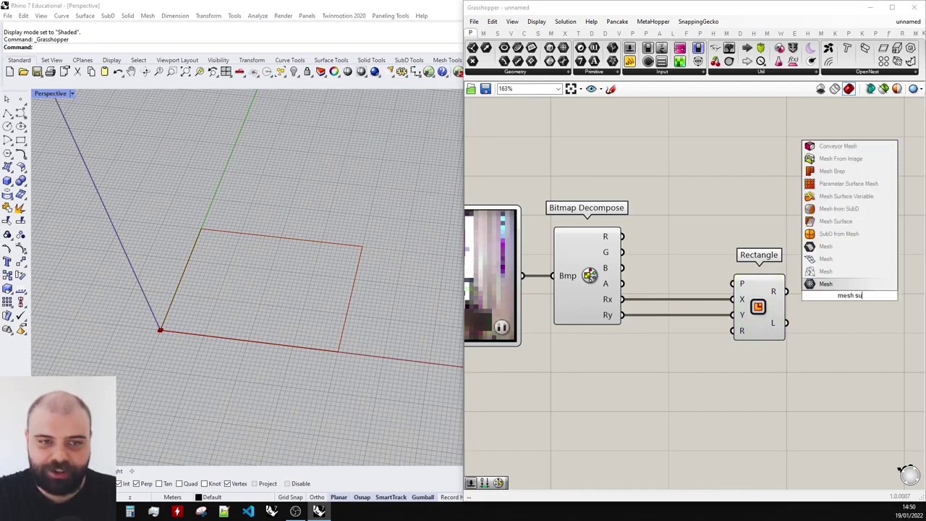
key(Return)
click(771, 292)
drag(769, 292, 761, 197)
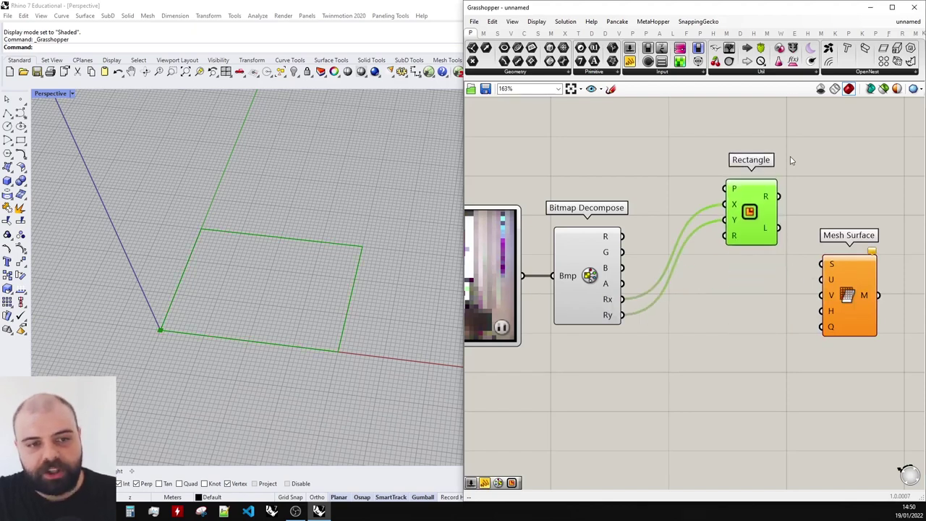
click(790, 157)
scroll(718, 245, down, 3)
scroll(852, 242, up, 3)
drag(734, 295, 813, 284)
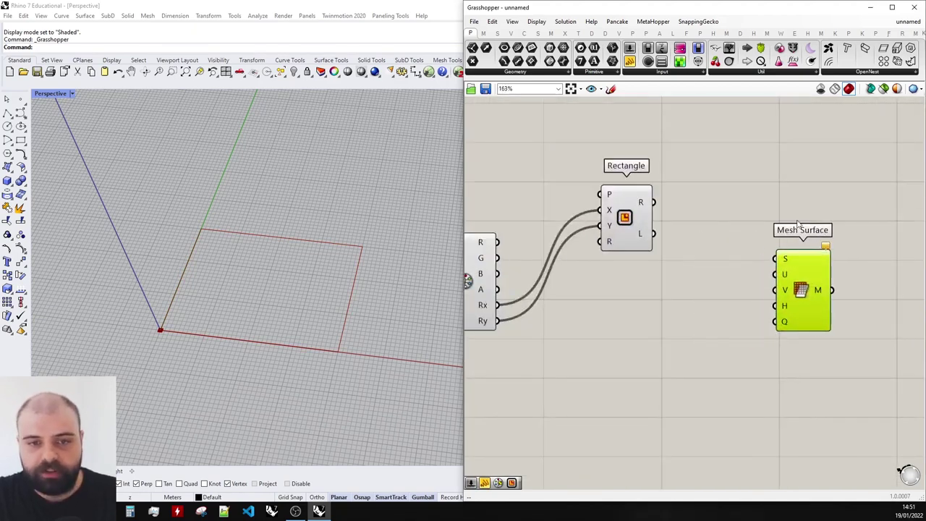
click(682, 241)
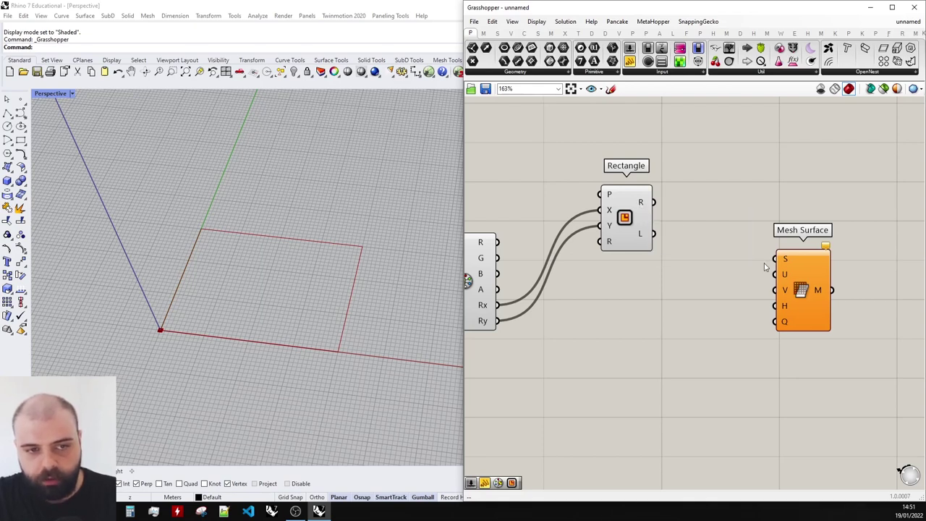
Add a Boundary Surfaces component fed by the Rectangle and connect its surface to Mesh Surface's S input
double_click(740, 254)
text(bo)
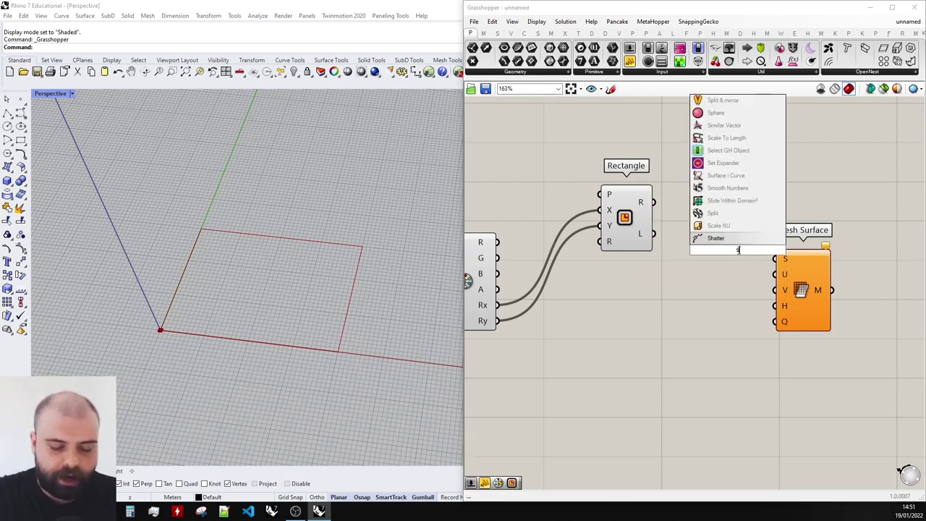
text(undary)
key(Return)
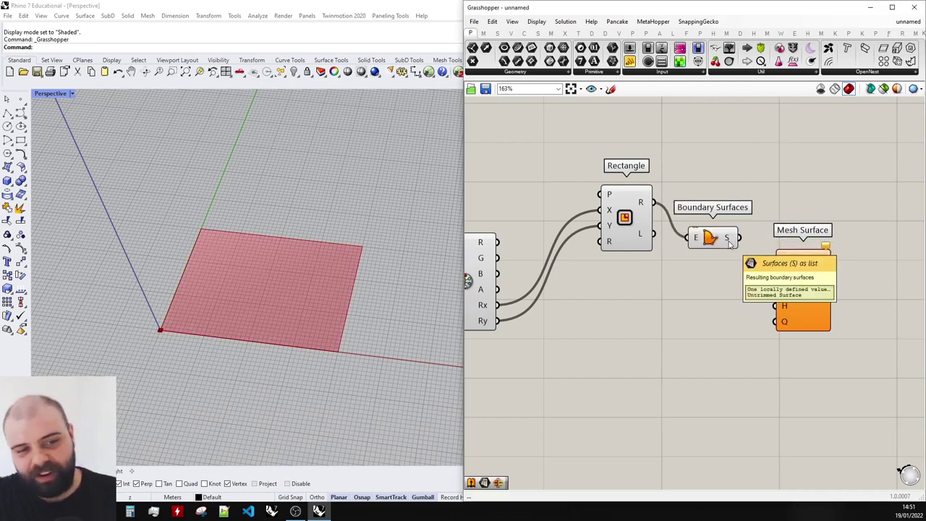
drag(774, 257, 775, 259)
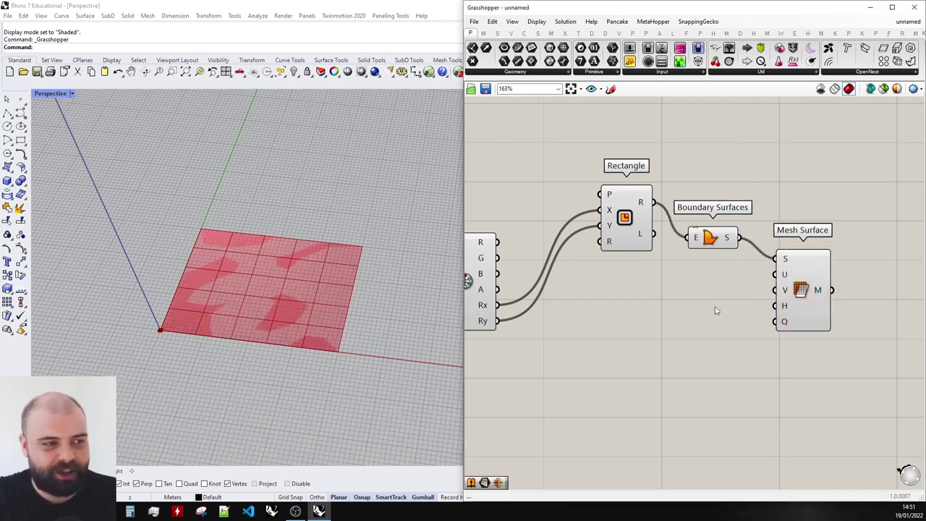
Connect Bitmap Decompose's Rx and Ry outputs to the U and V inputs of Mesh Surface
scroll(720, 295, down, 2)
scroll(645, 305, up, 2)
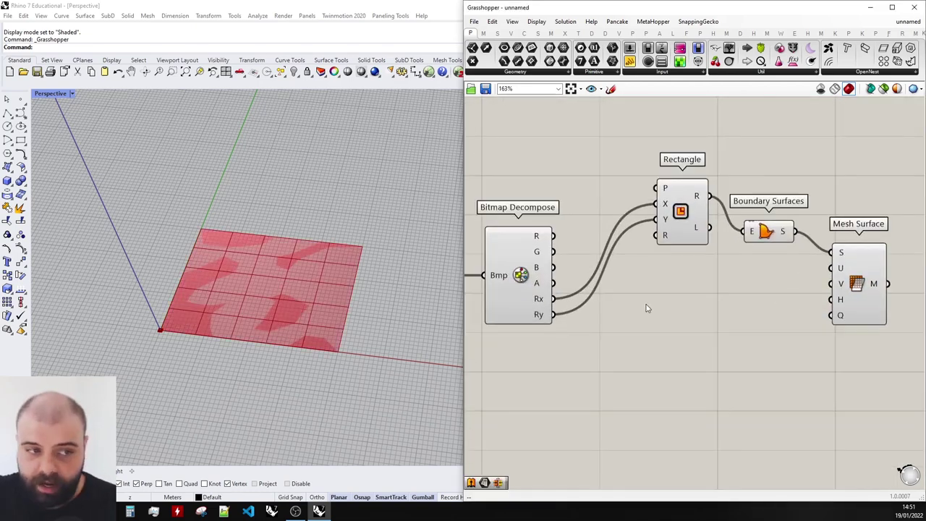
drag(554, 299, 832, 268)
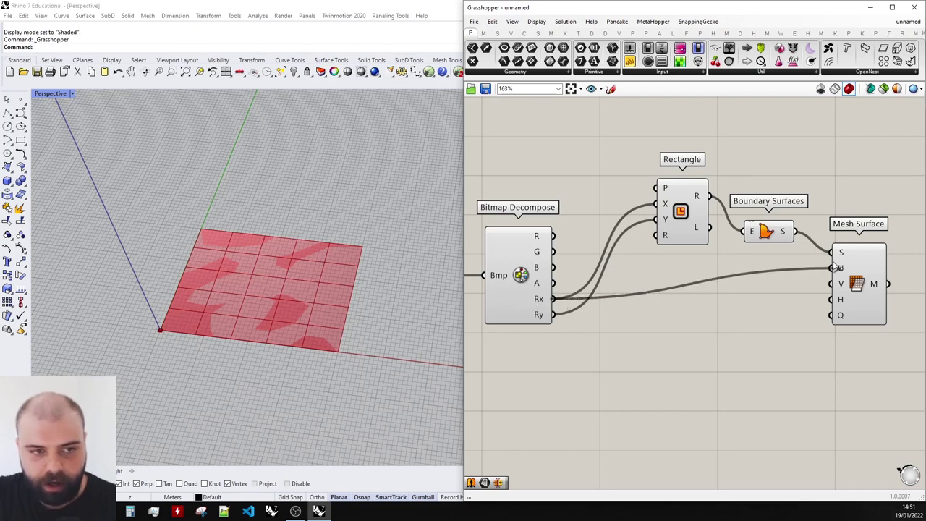
drag(744, 301, 832, 284)
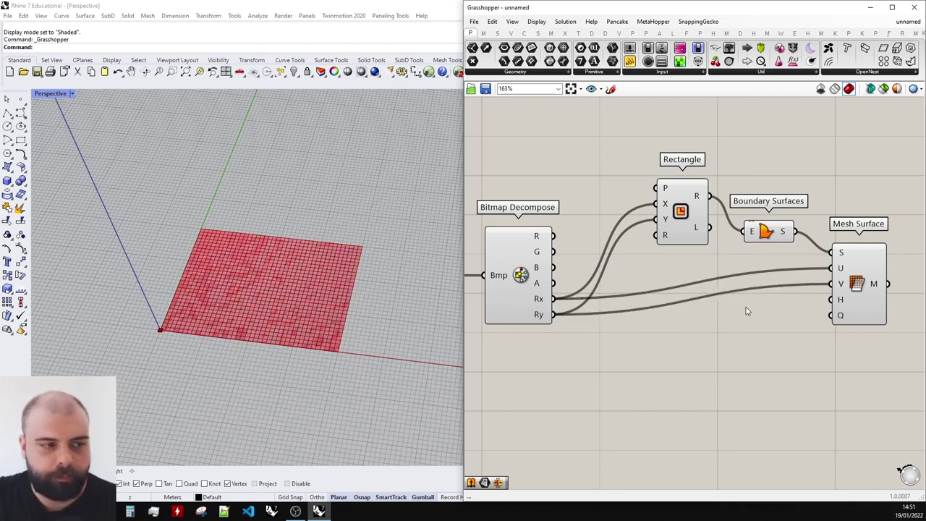
Turn off the preview of Bitmap Decompose, Rectangle and Boundary Surfaces
scroll(792, 304, down, 2)
drag(793, 342, 626, 209)
middle_click(628, 209)
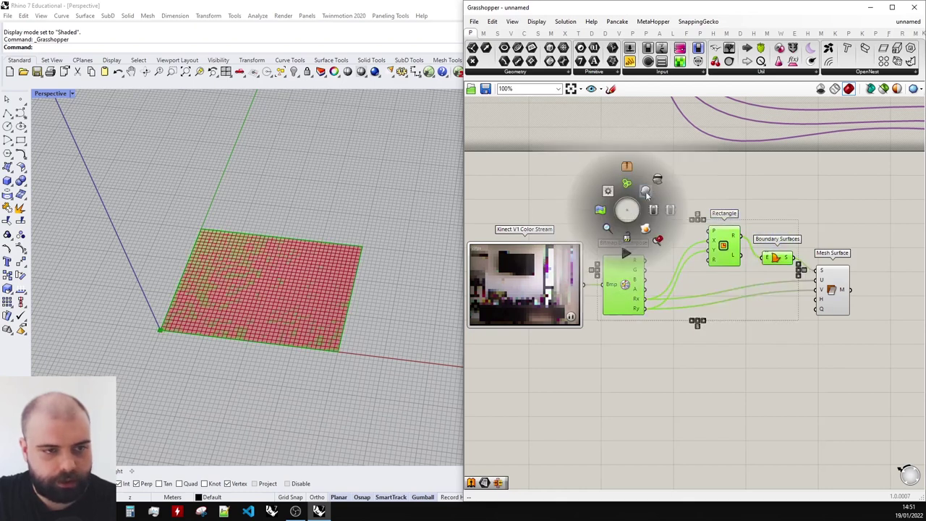
click(651, 190)
click(698, 190)
Compare the mesh faces in the viewport with the individual pixels of the Kinect V1 Color Stream image
scroll(715, 225, down, 2)
scroll(175, 322, up, 5)
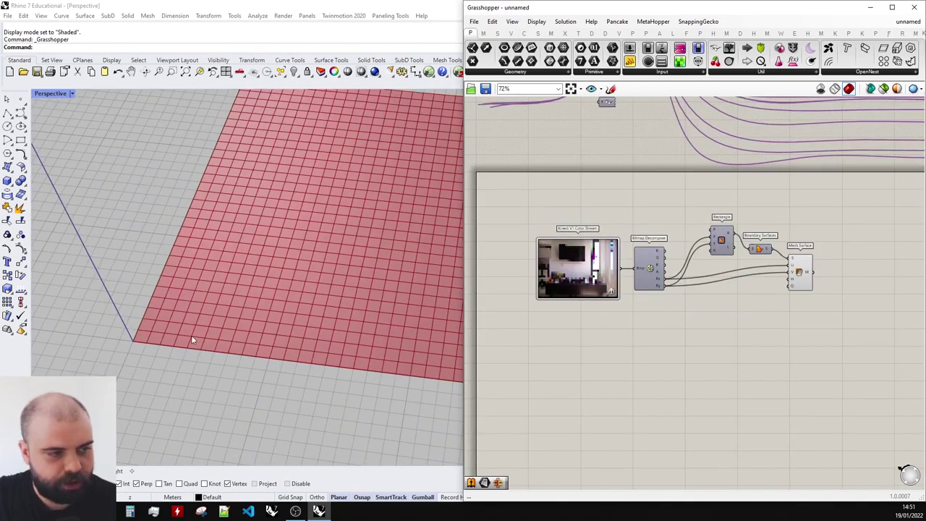
scroll(539, 296, up, 10)
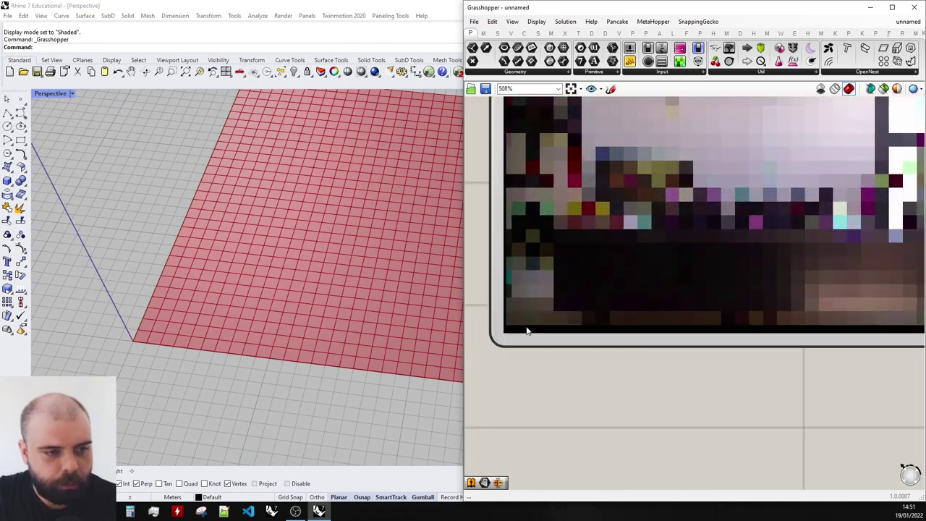
scroll(566, 305, down, 10)
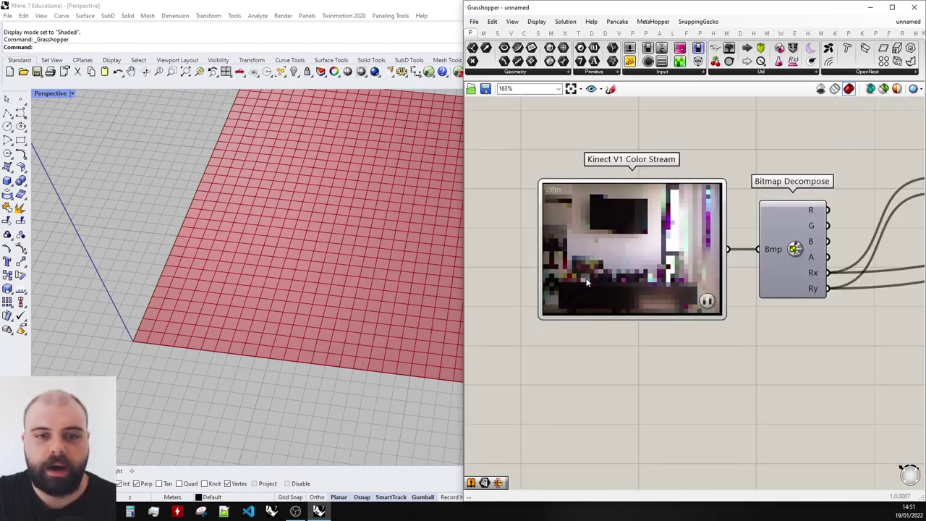
scroll(785, 270, up, 6)
click(780, 269)
click(863, 273)
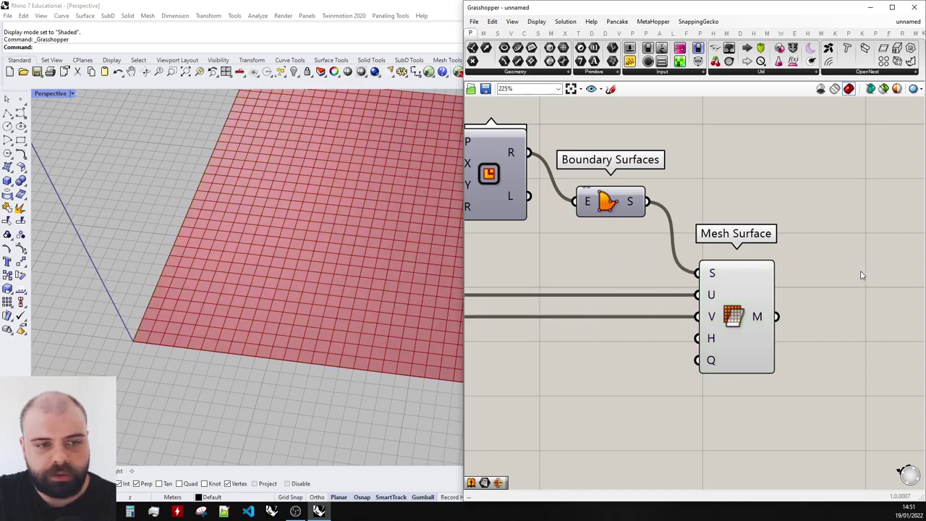
scroll(786, 284, down, 5)
scroll(728, 300, down, 5)
Turn on the preview of the Mesh Surface component
scroll(728, 300, up, 6)
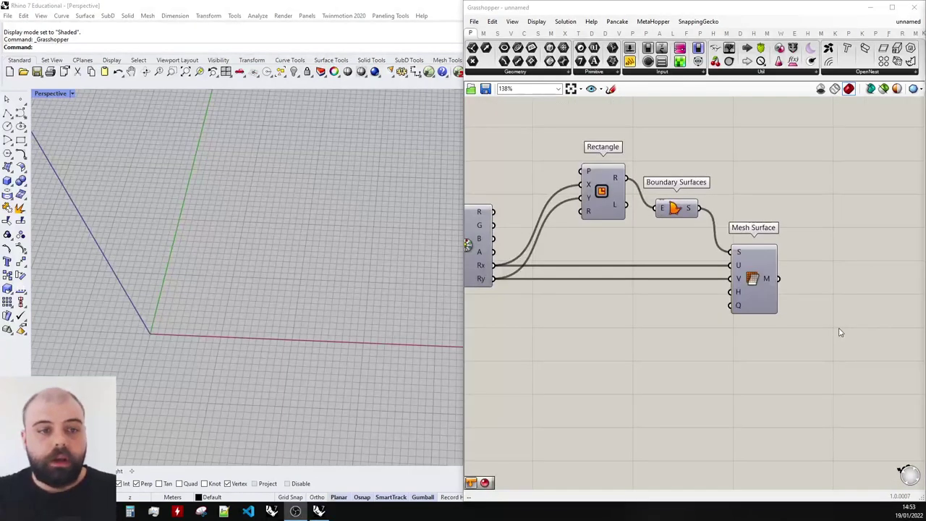
scroll(622, 301, down, 2)
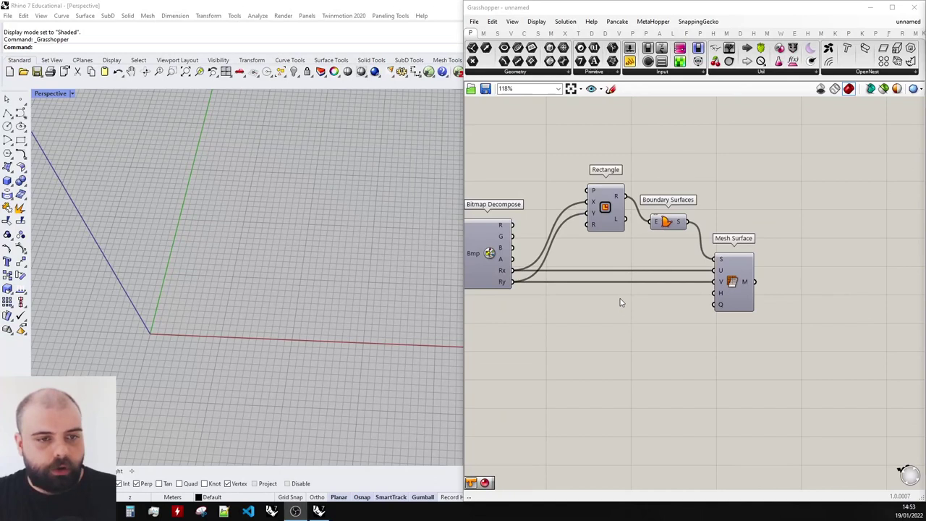
middle_click(722, 285)
click(739, 267)
scroll(158, 329, up, 15)
scroll(151, 345, down, 1)
scroll(711, 285, up, 1)
Add a Mesh Explode component and connect it to the mesh output of Mesh Surface
double_click(724, 266)
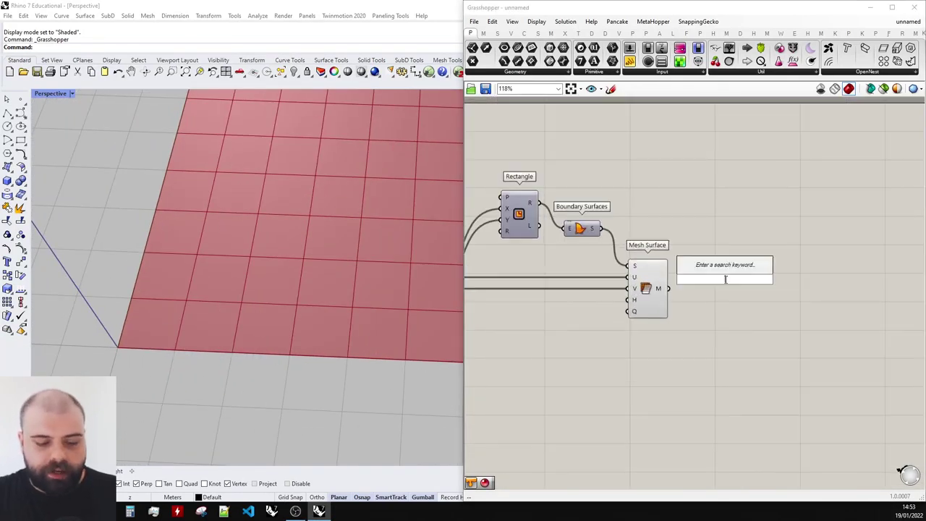
text(mesh explode)
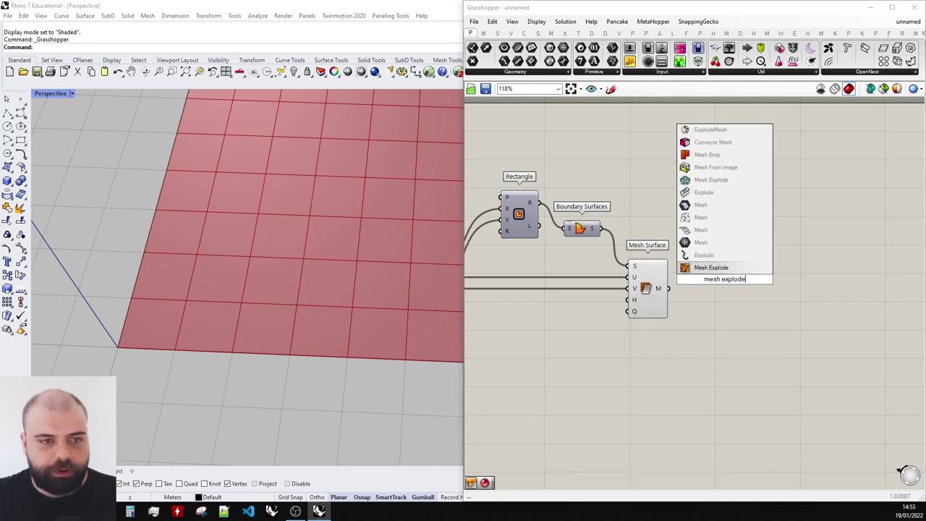
key(Return)
scroll(731, 284, up, 4)
scroll(709, 283, down, 2)
drag(599, 294, 652, 302)
click(719, 265)
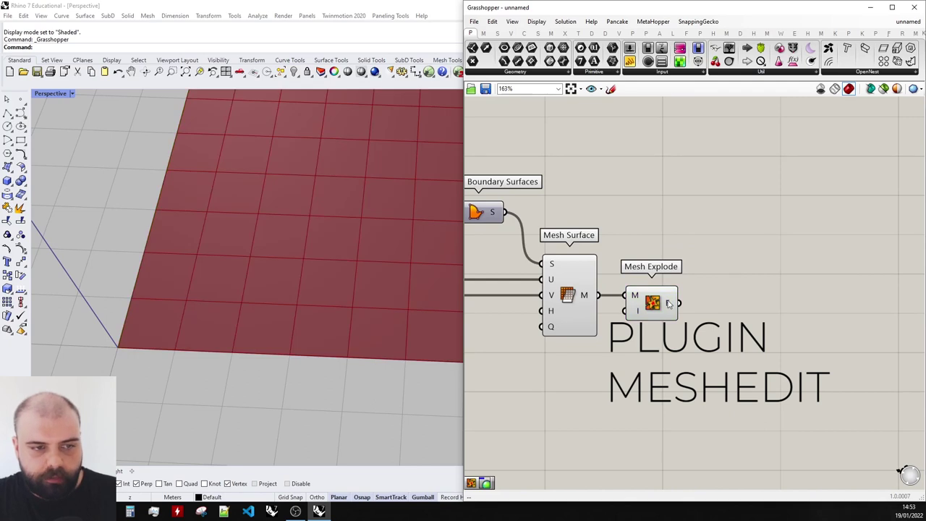
Add a Custom Preview component and connect the faces from Mesh Explode to its geometry input
mouse_move(669, 304)
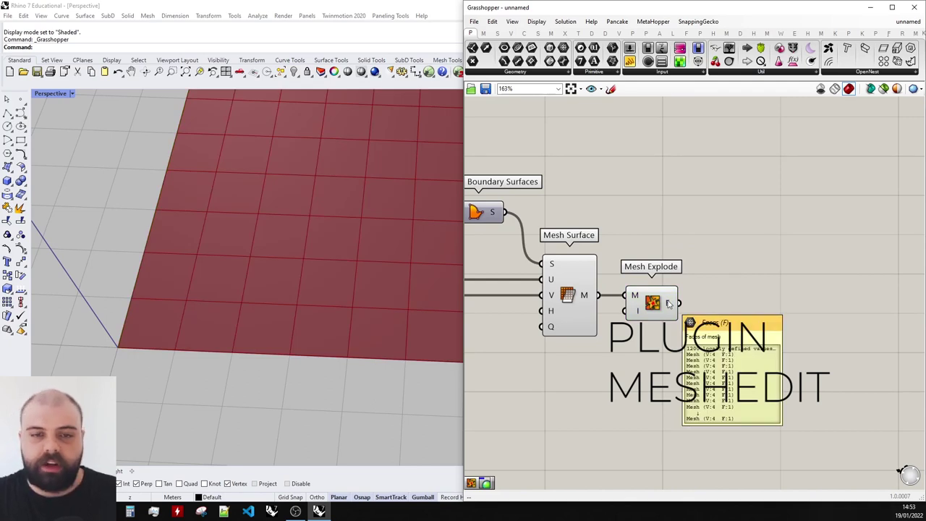
double_click(749, 319)
text(custo)
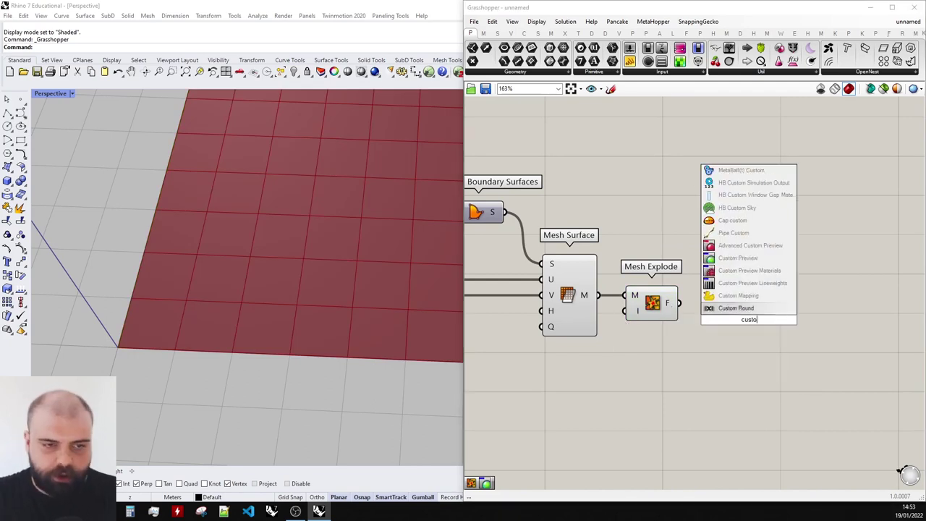
text(m preview)
click(762, 284)
scroll(826, 303, down, 4)
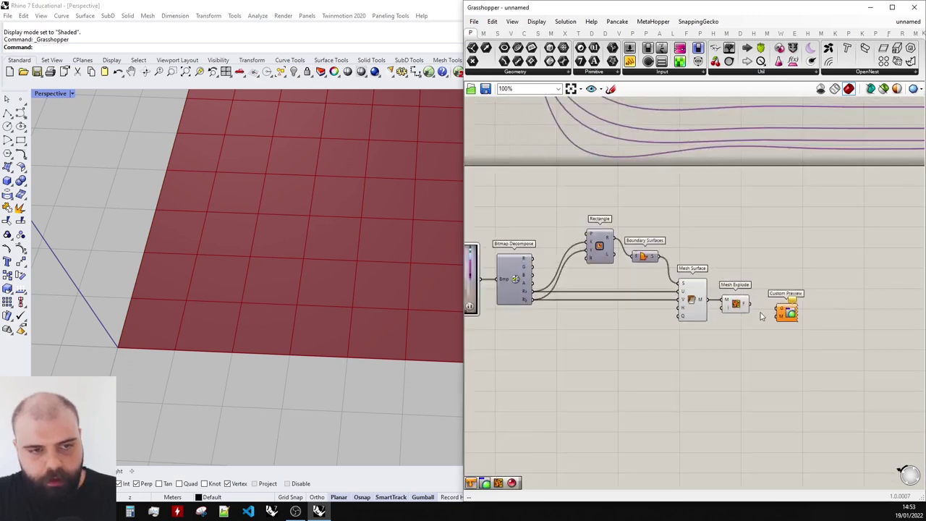
scroll(754, 307, up, 2)
scroll(796, 309, down, 2)
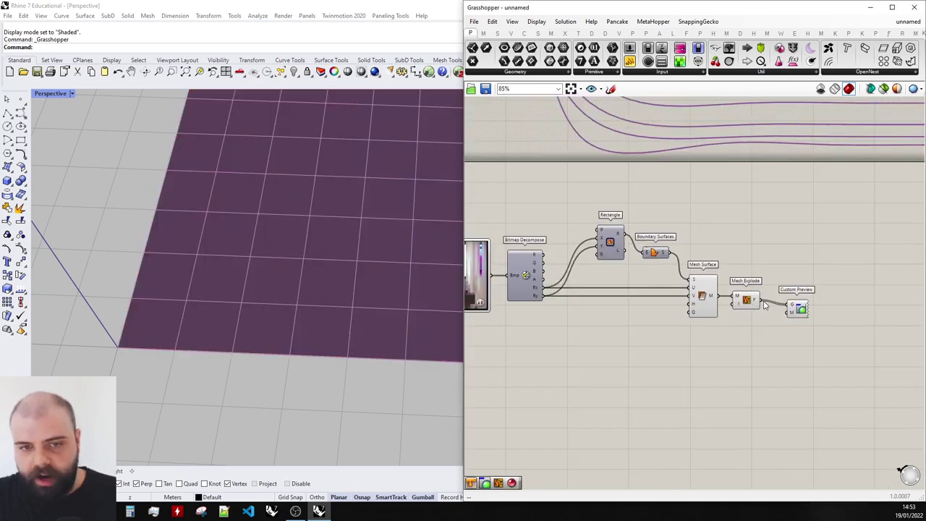
Add a Colour RGB component and connect the A, R, G and B outputs of Bitmap Decompose to its matching inputs
scroll(559, 319, up, 1)
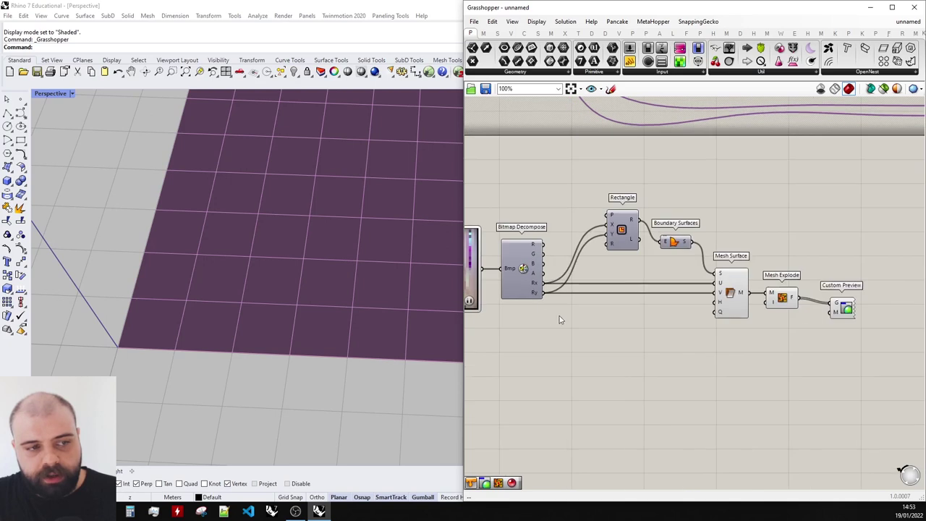
double_click(626, 346)
text(rgb)
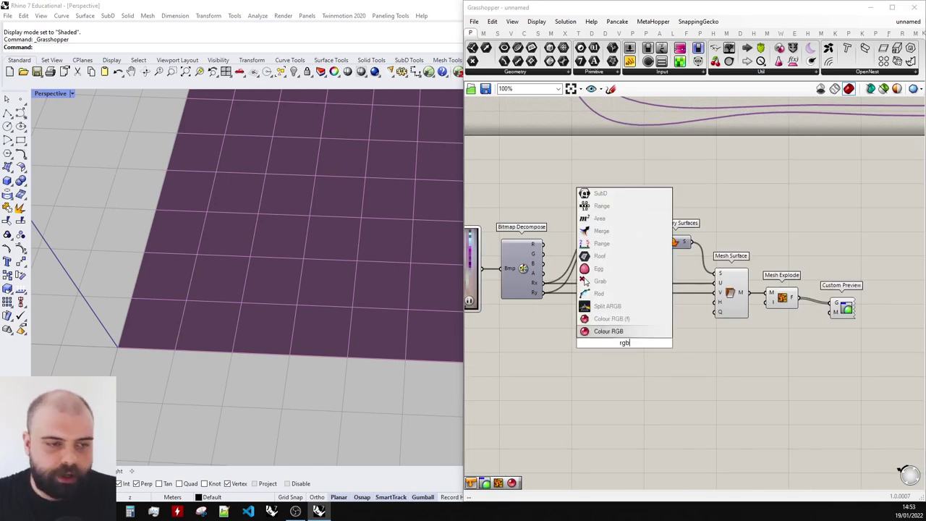
click(626, 331)
scroll(700, 335, up, 4)
drag(539, 165, 664, 327)
drag(539, 184, 673, 369)
drag(539, 203, 663, 386)
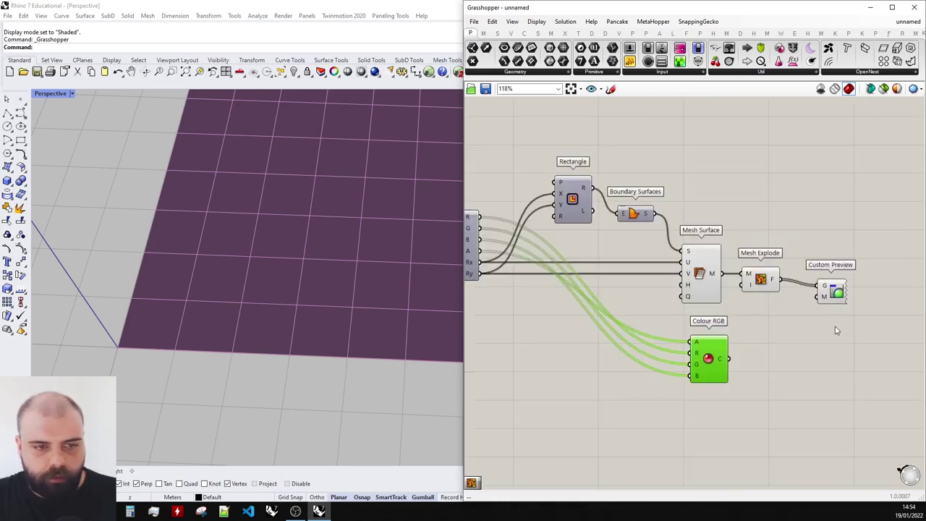
Connect the colour output of Colour RGB to the material input of Custom Preview and inspect the coloured mesh
scroll(734, 337, up, 2)
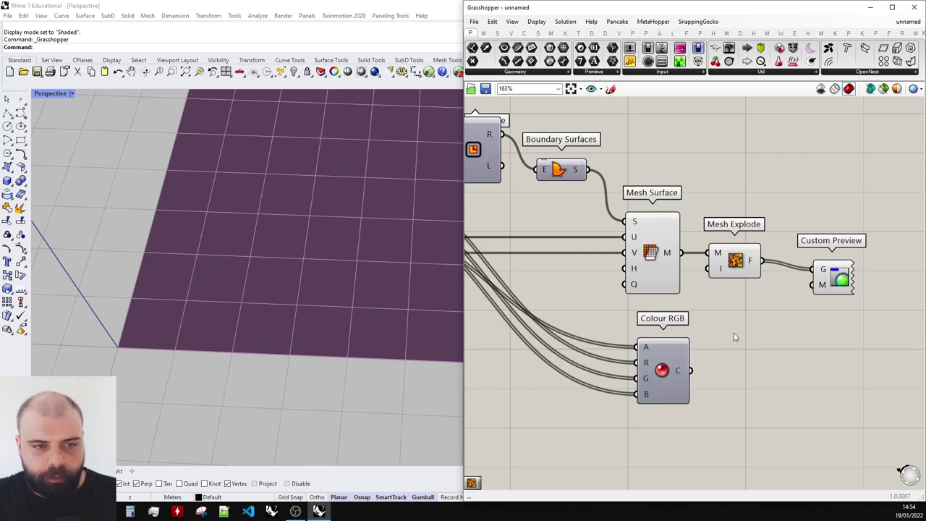
drag(691, 371, 812, 284)
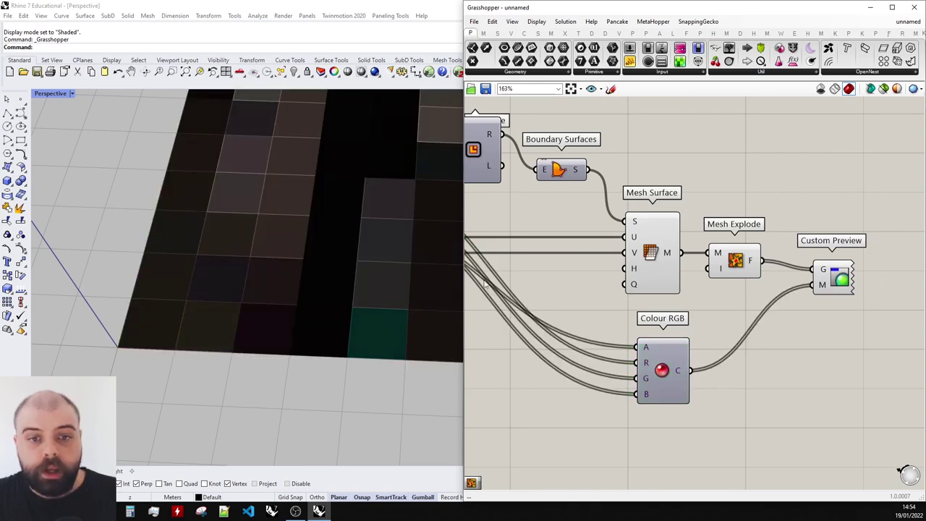
scroll(157, 358, down, 10)
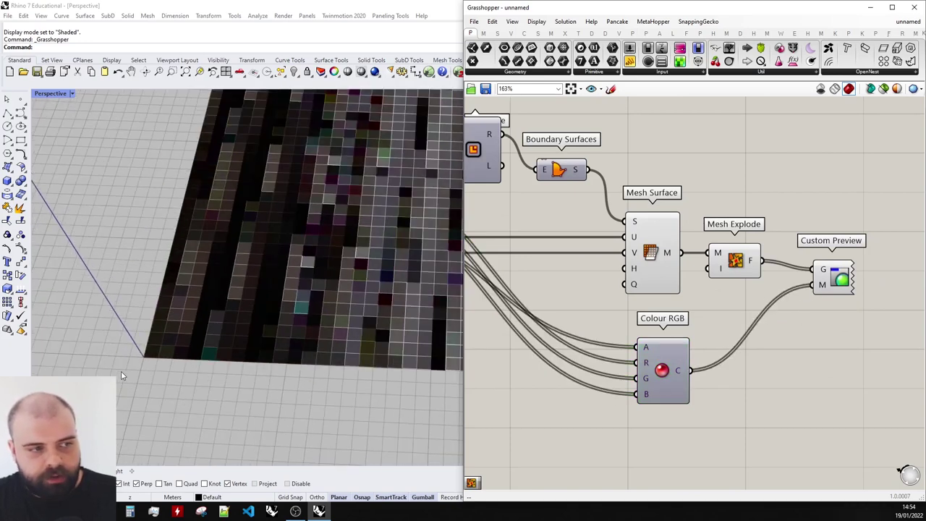
scroll(279, 346, up, 1)
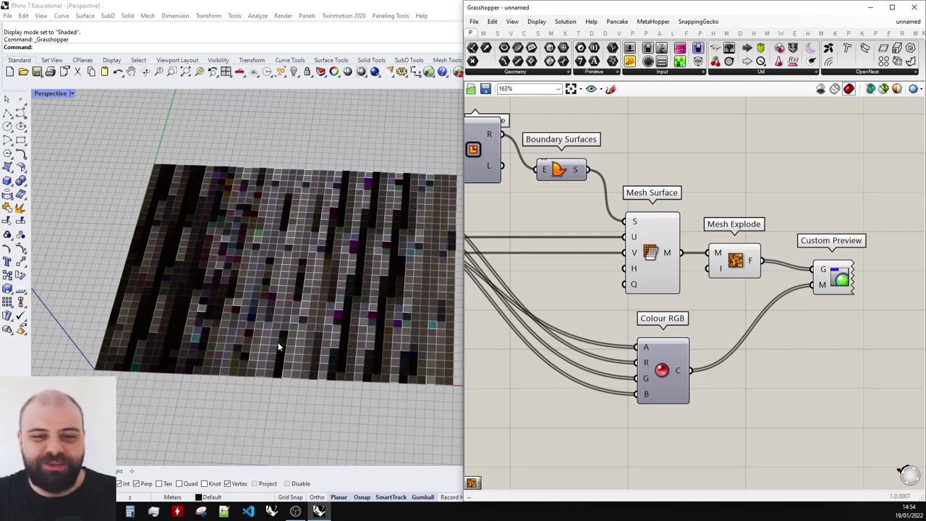
scroll(836, 322, down, 3)
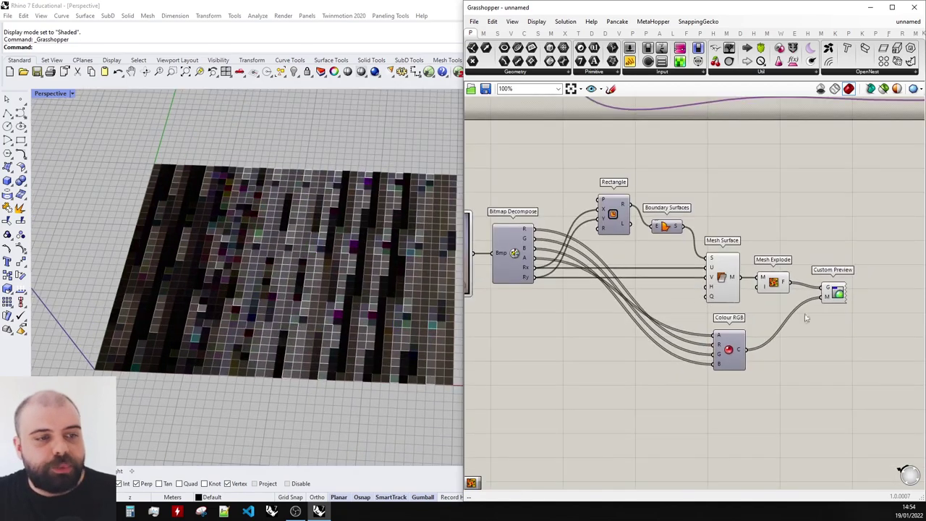
Swap the resolution wires on the Rectangle component, connecting Ry to X and Rx to Y
scroll(523, 248, up, 5)
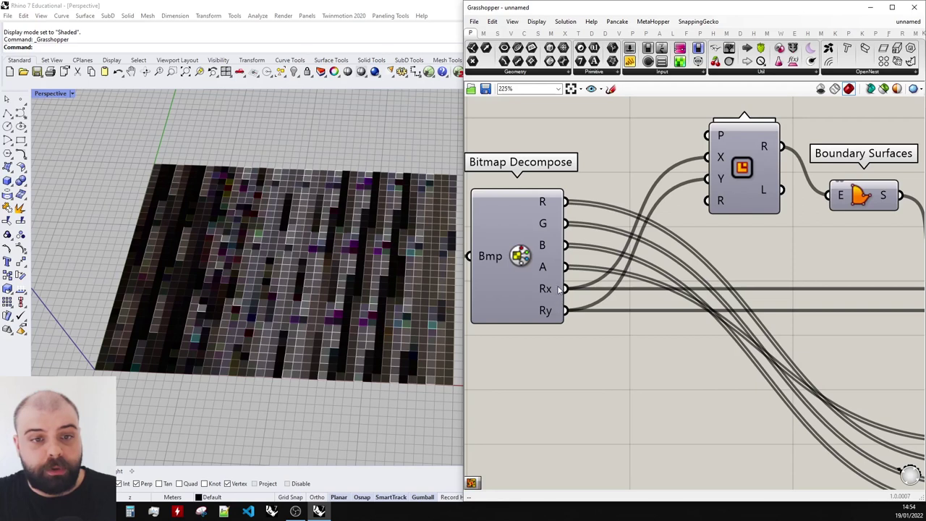
scroll(563, 288, down, 2)
scroll(497, 355, up, 2)
drag(536, 304, 633, 205)
drag(494, 335, 634, 225)
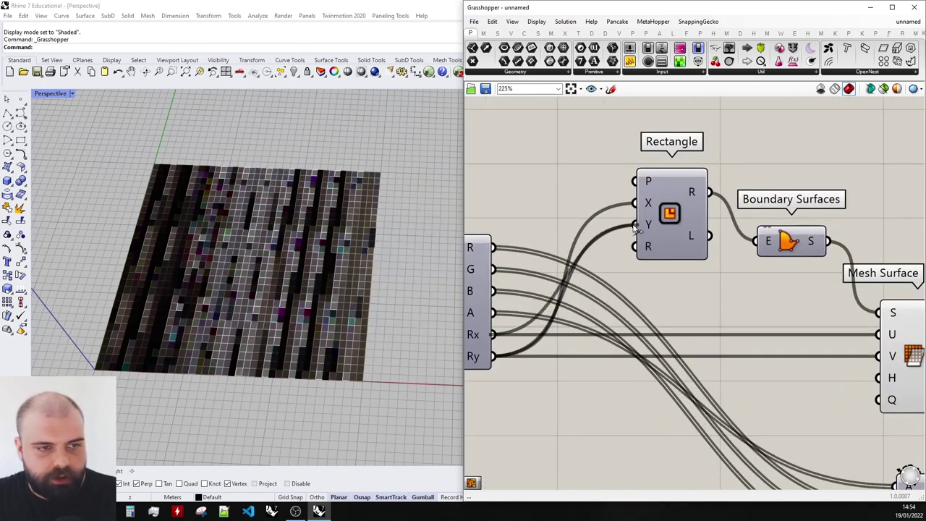
Connect Ry to U and Rx to V on Mesh Surface and compare the resulting mesh with the color stream image
drag(493, 356, 878, 335)
drag(499, 337, 878, 356)
right_drag(141, 211, 431, 329)
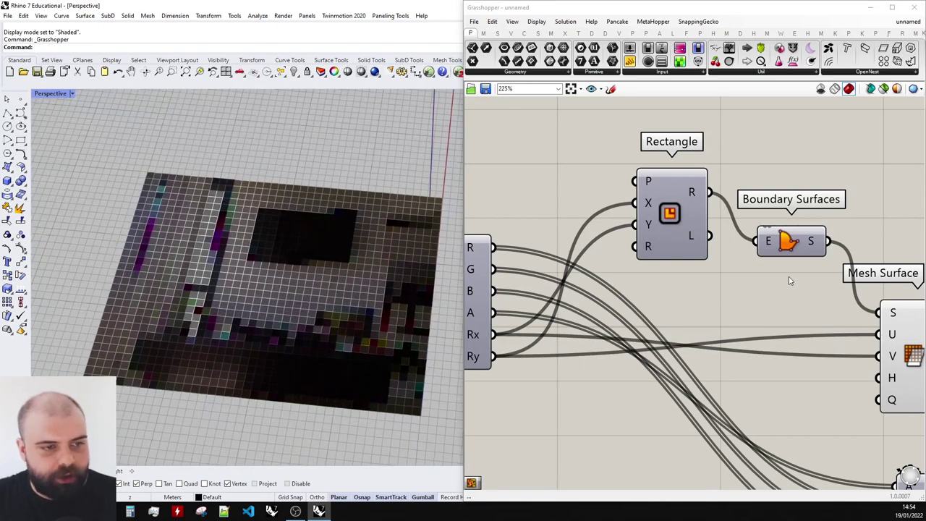
scroll(790, 280, down, 5)
scroll(423, 259, up, 3)
scroll(483, 262, up, 3)
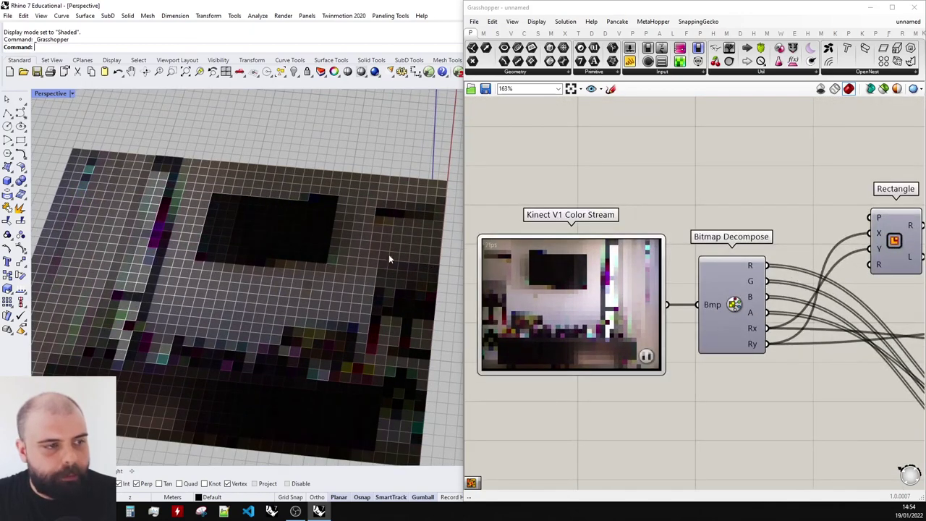
scroll(306, 264, down, 2)
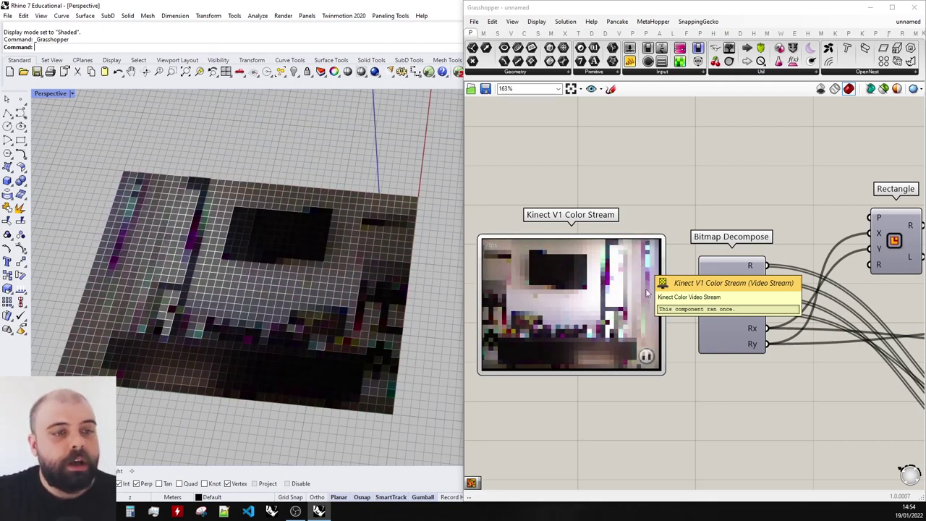
Set the Kinect V1 Color Stream's video resolution to 80px x 60px and view the whole mesh
scroll(640, 264, down, 2)
right_click(559, 283)
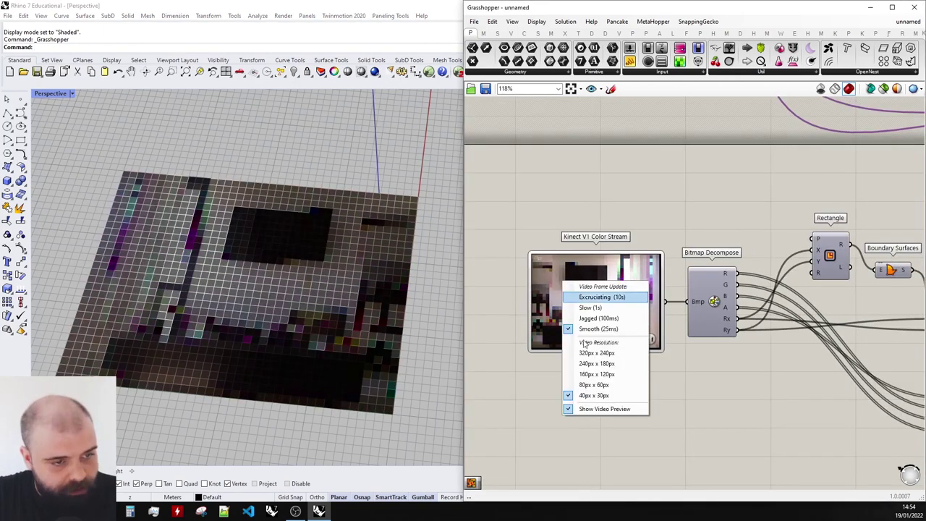
click(598, 384)
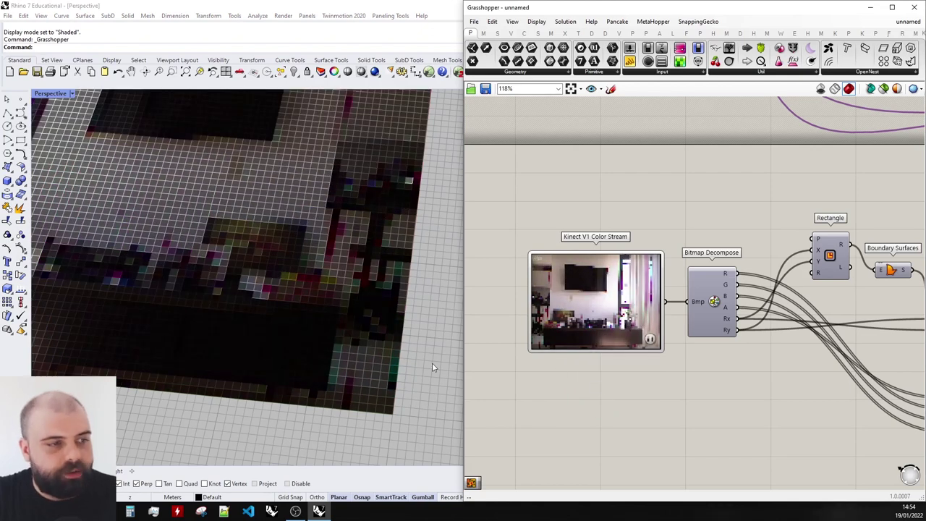
scroll(432, 368, down, 4)
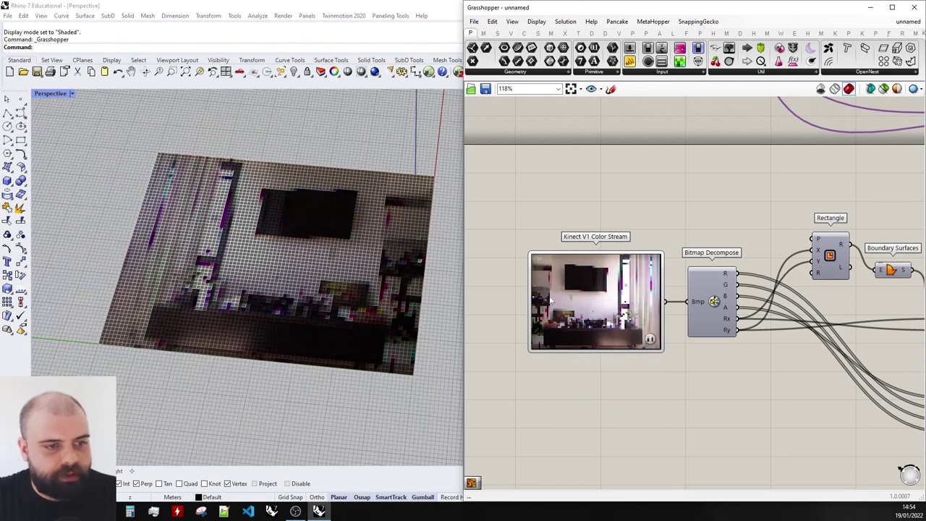
Set the Kinect V1 Color Stream's video resolution to 160px x 120px and inspect the finer mesh
right_click(577, 288)
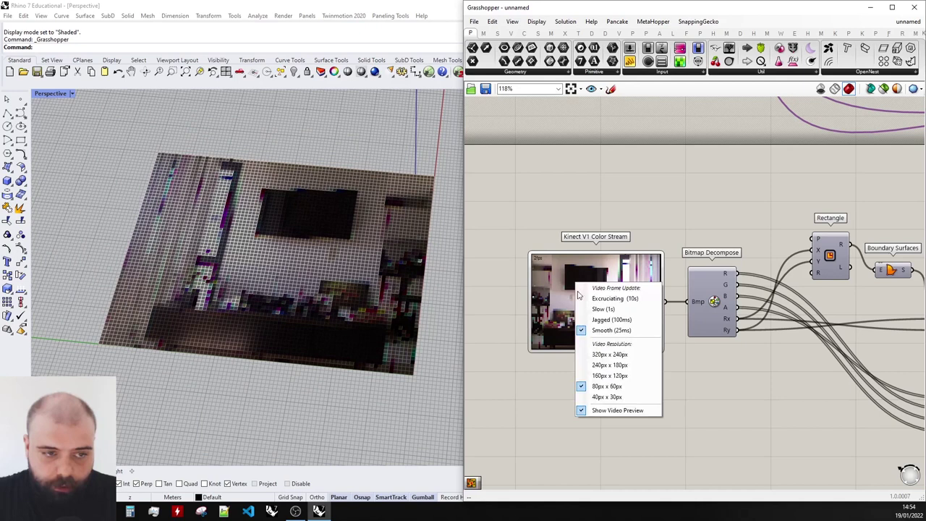
click(607, 384)
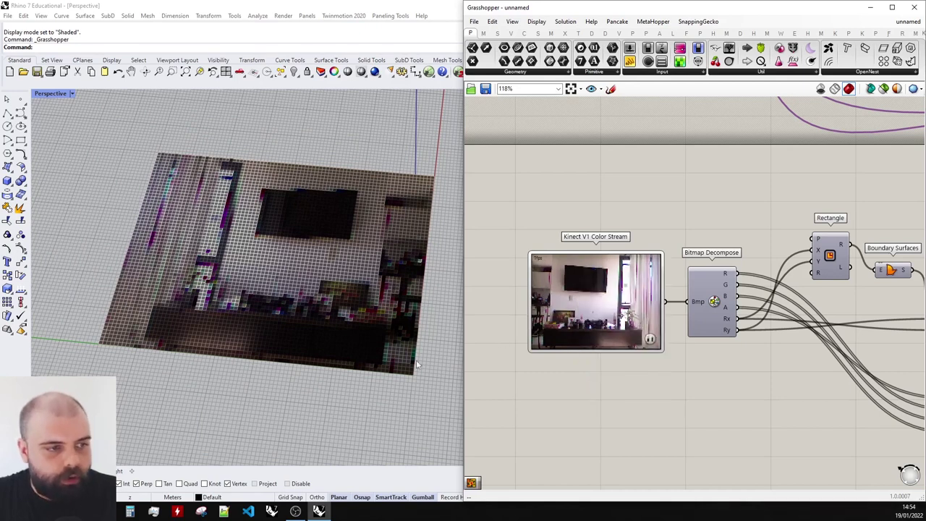
scroll(416, 362, up, 3)
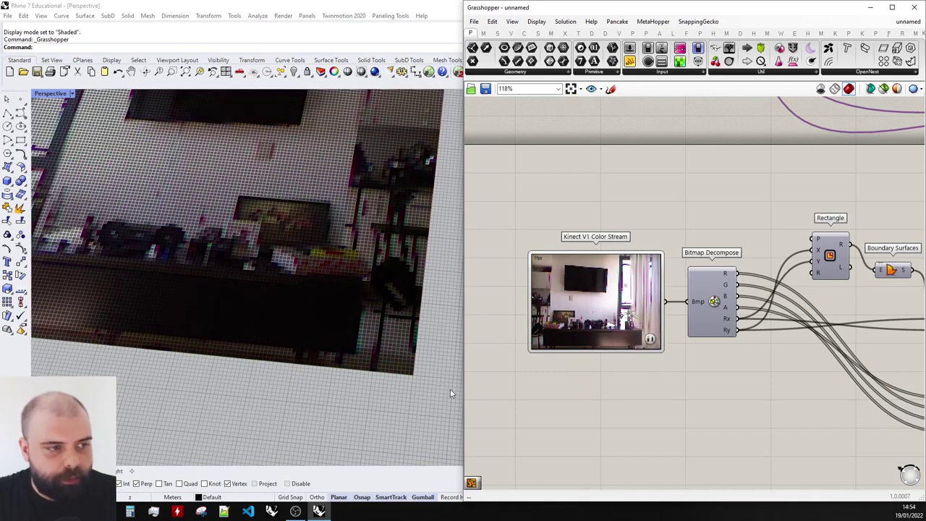
scroll(438, 373, down, 1)
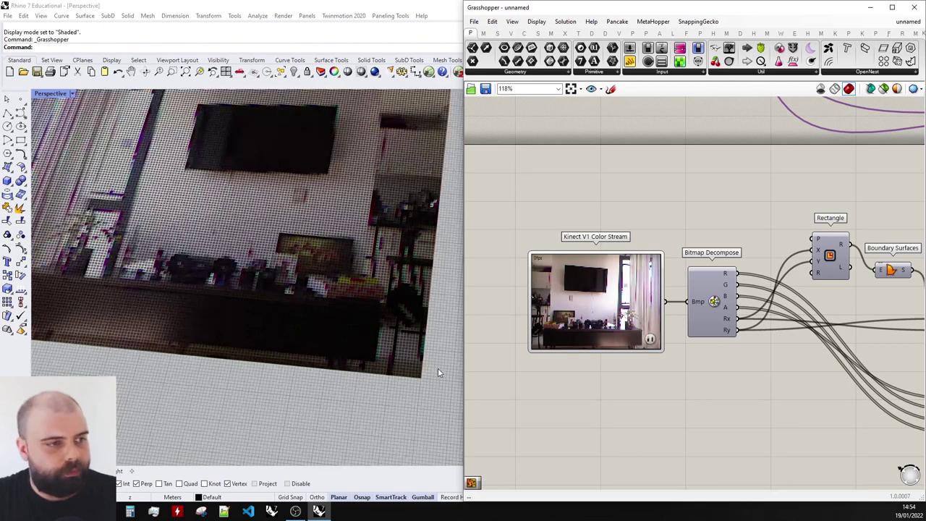
right_drag(438, 371, 247, 270)
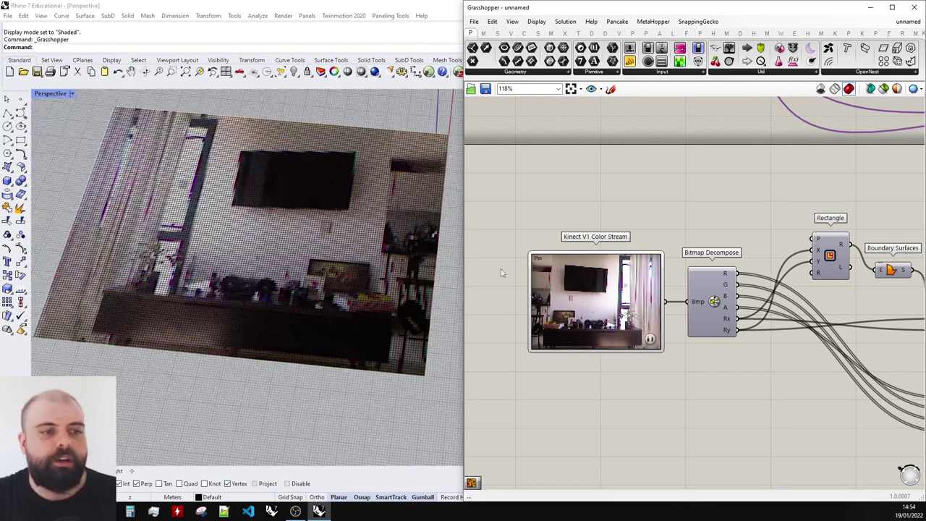